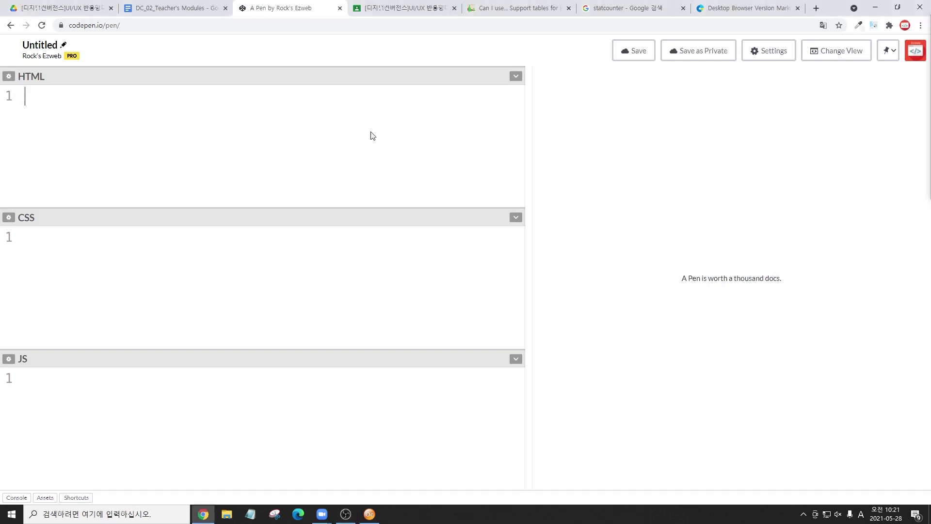
- Create a div holding a paragraph reading 'hello world!' with the div>p Emmet abbreviation
left_click(915, 51)
left_click(413, 127)
type("div>   <")
type("p")
key("Tab")
type("hel")
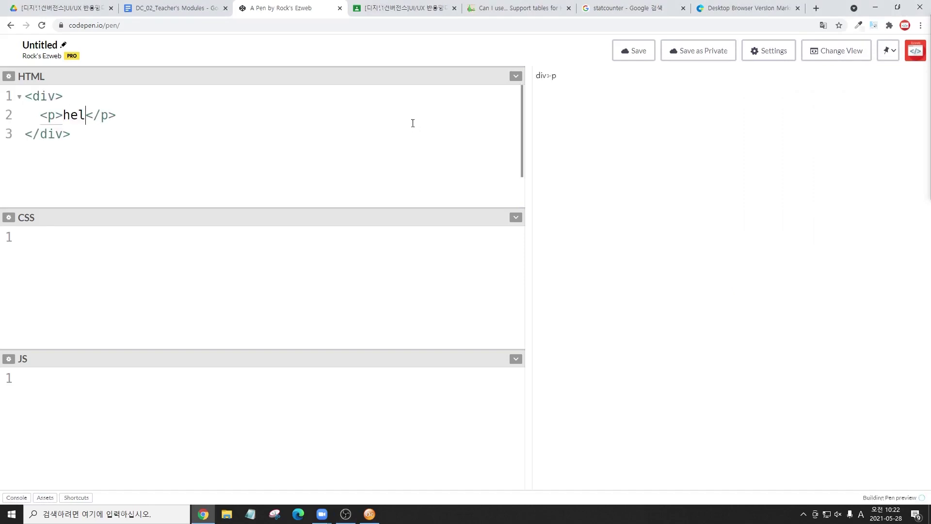
type("lo world!")
left_click(117, 258)
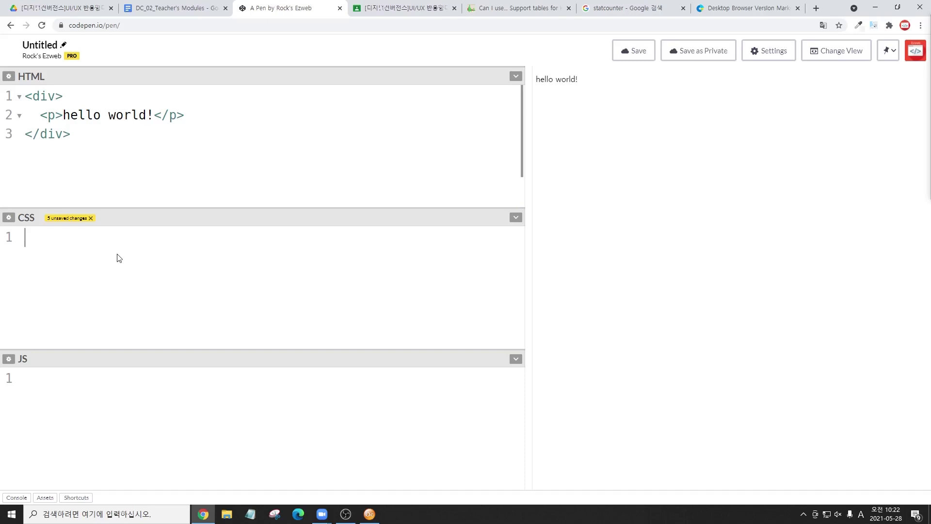
- Define the custom property --p-color: red in a :root rule
type(":root{")
key("Return")
type("--p-o")
key("BackSpace")
type("color:red;")
- Add a div p rule with color: var(--p-color) and enlarge the CSS editor
key("Down")
key("Return")
type("div p{")
key("Return")
type("color:var(--p-color)")
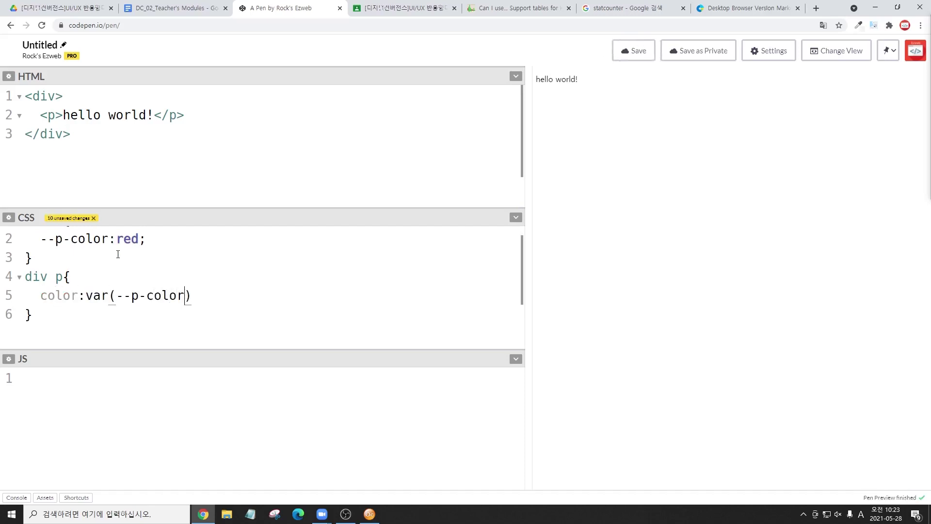
type(";")
left_click_drag(184, 217, 185, 151)
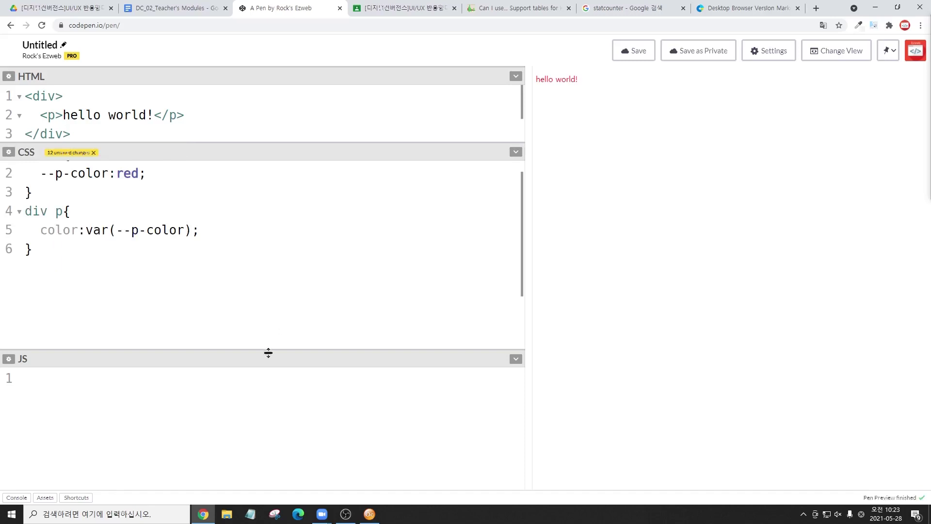
left_click_drag(268, 352, 272, 469)
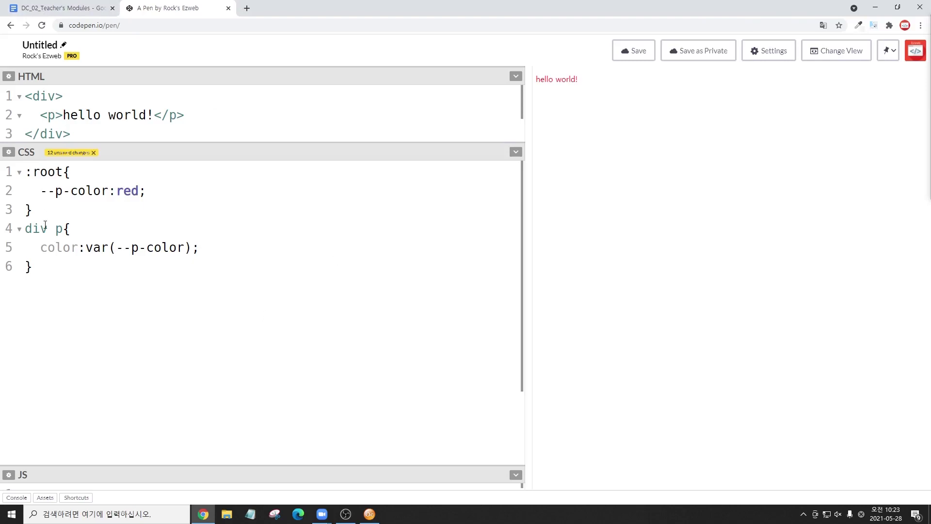
- Select parts of the :root rule's --p-color:red; declaration and enlarge the HTML pane
left_click_drag(26, 209, 2, 160)
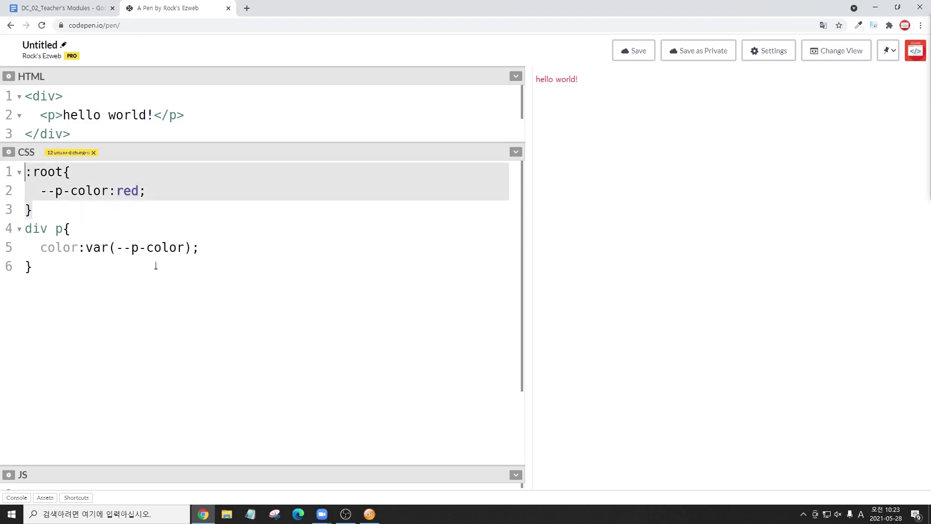
left_click(148, 214)
left_click(170, 189)
key("shift+Home")
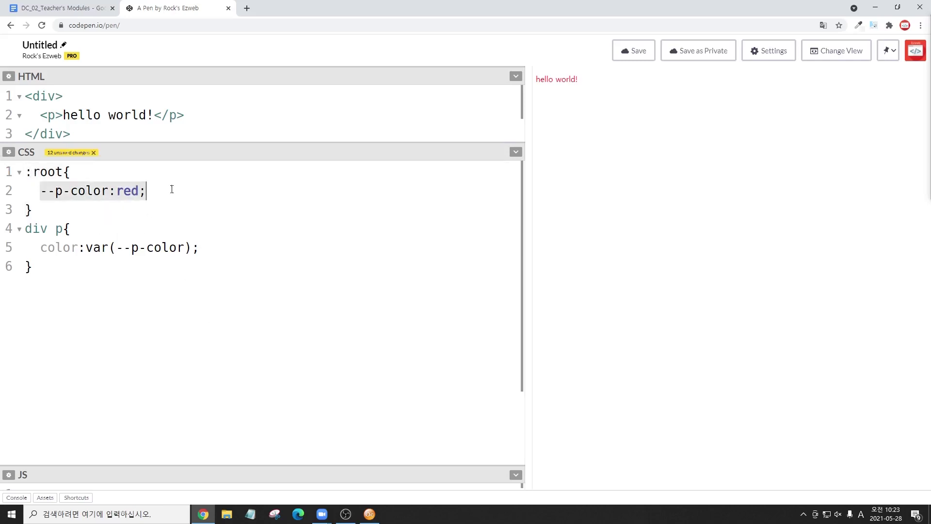
left_click(67, 191)
left_click_drag(40, 190, 109, 189)
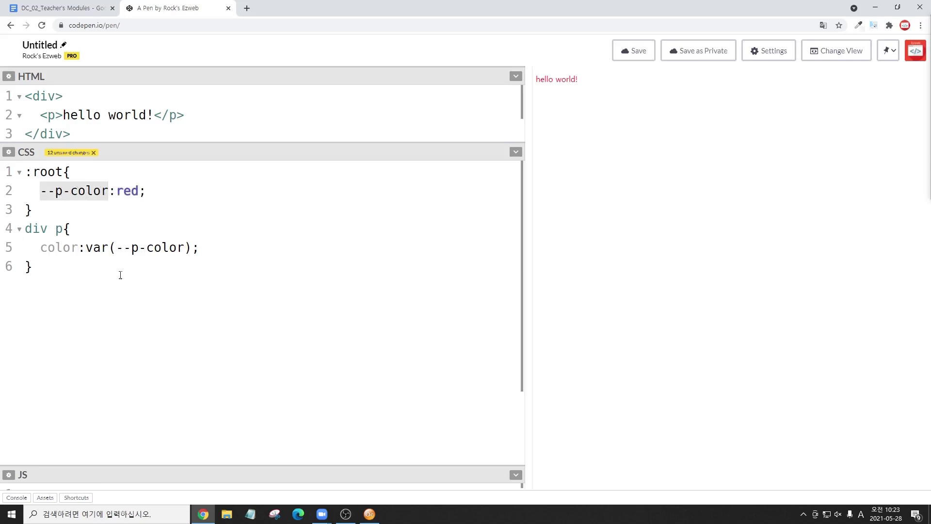
left_click(129, 262)
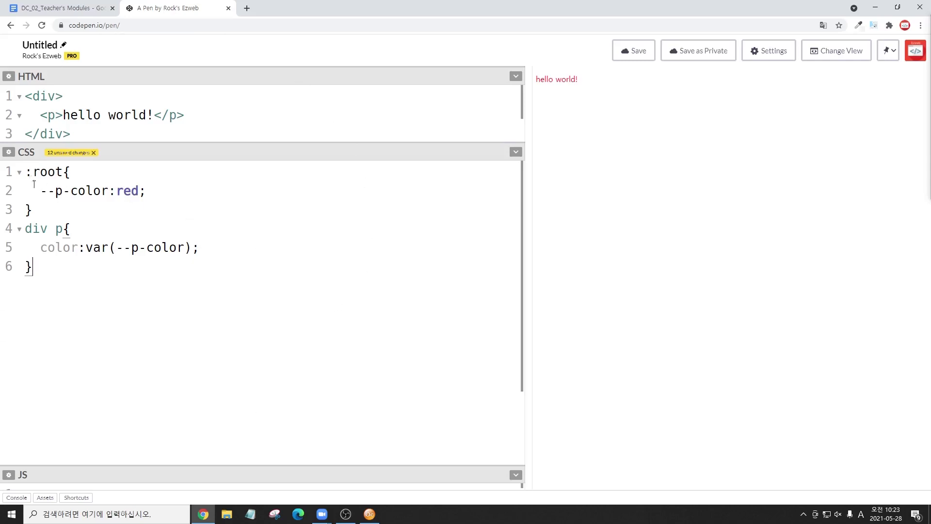
left_click(95, 177)
key("shift+Home")
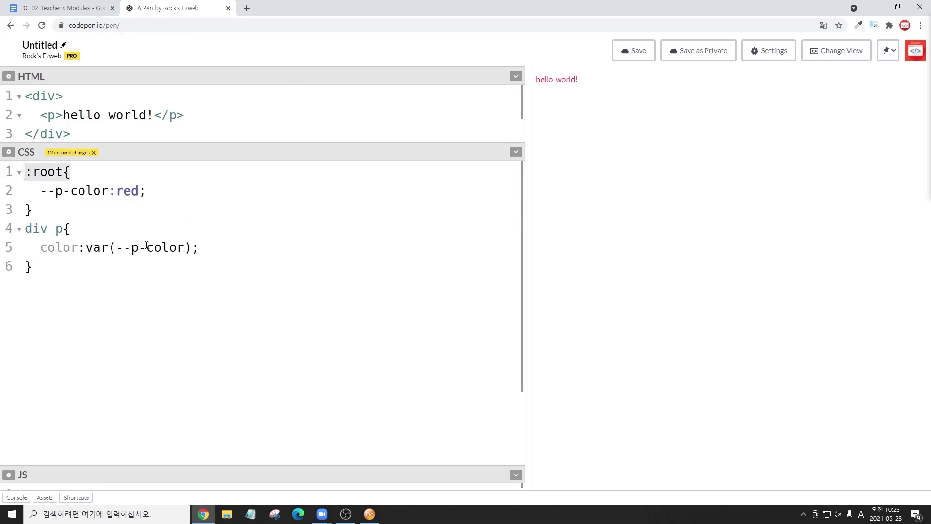
left_click_drag(208, 152, 214, 187)
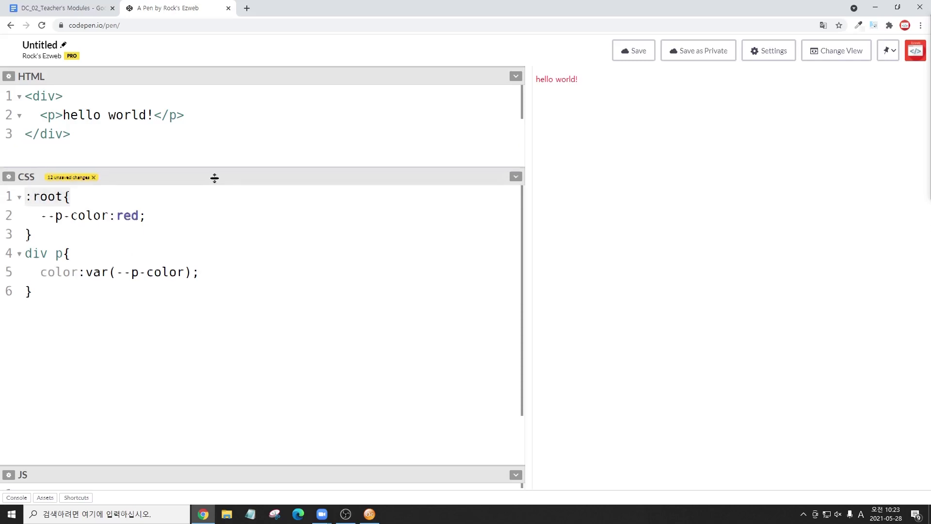
left_click(191, 228)
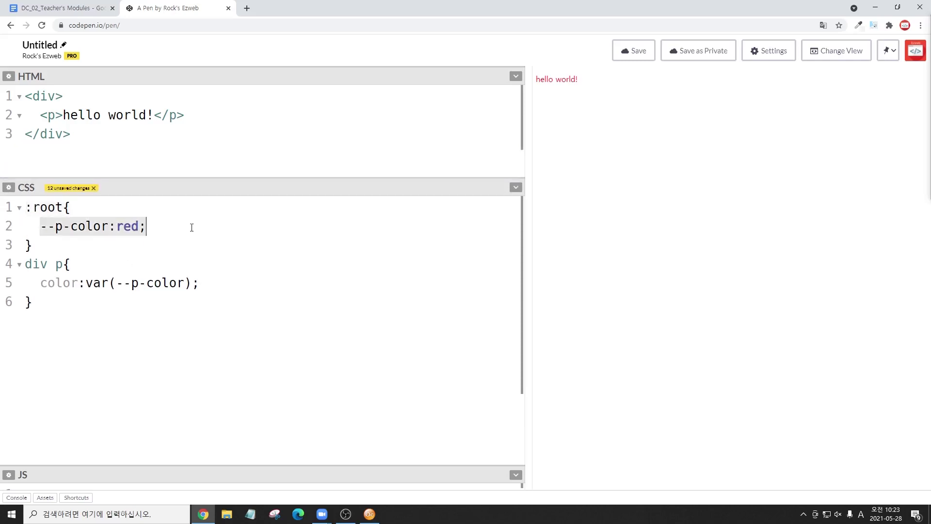
- Move --p-color:red; out of :root into a new div rule
key("ctrl+x")
left_click(128, 245)
key("Return")
type("div{")
key("Return")
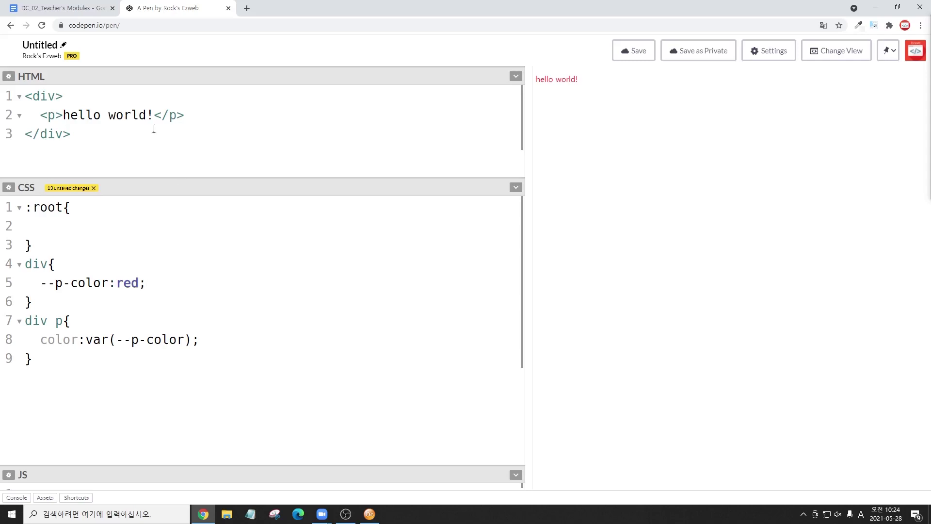
left_click(10, 98)
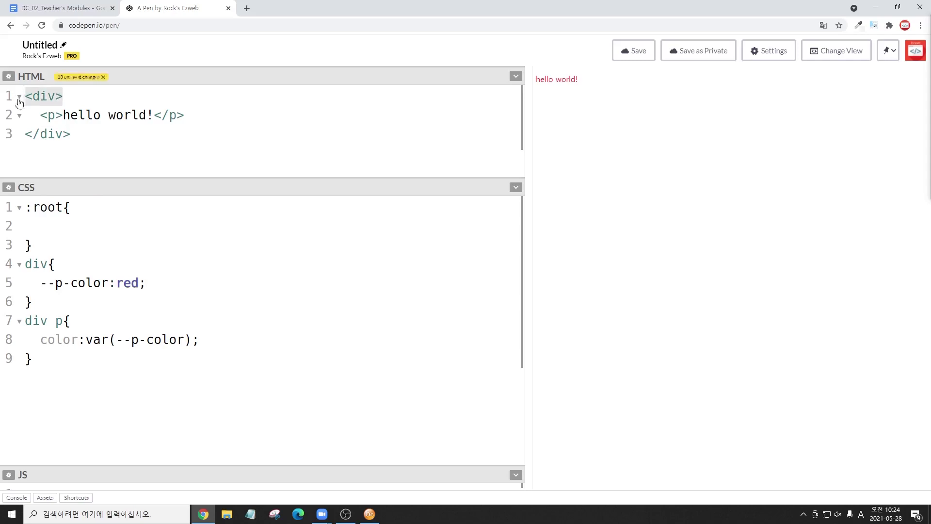
mouse_move(19, 106)
left_mouse_down()
mouse_move(63, 88)
mouse_move(200, 123)
left_mouse_up()
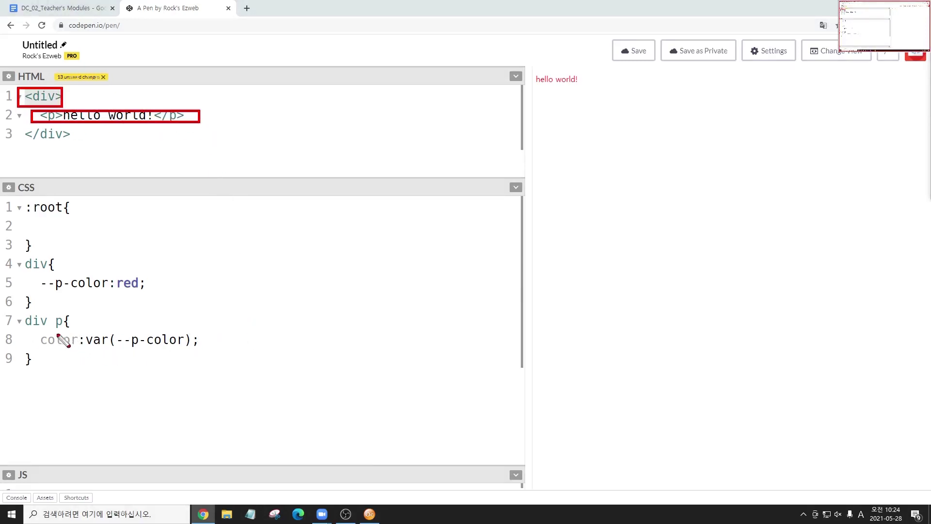
left_click_drag(38, 330, 204, 347)
left_click_drag(536, 67, 589, 98)
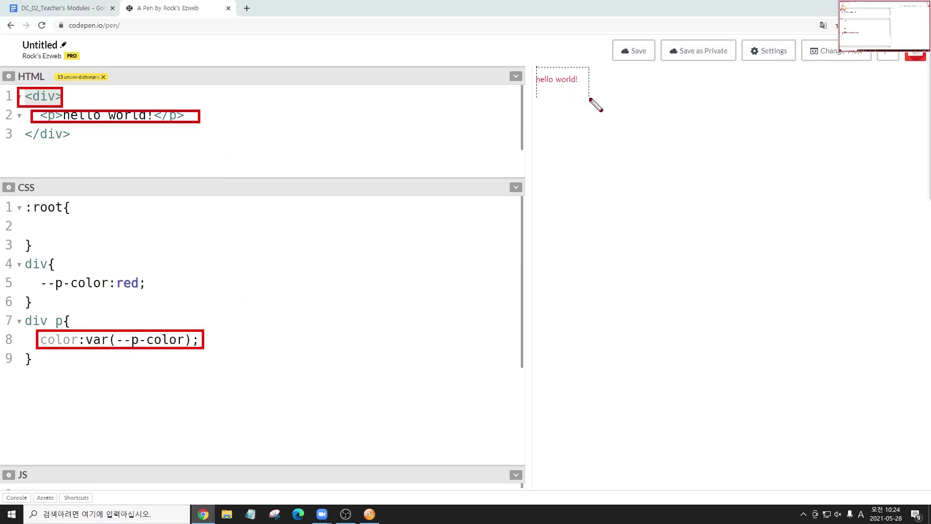
key("Escape")
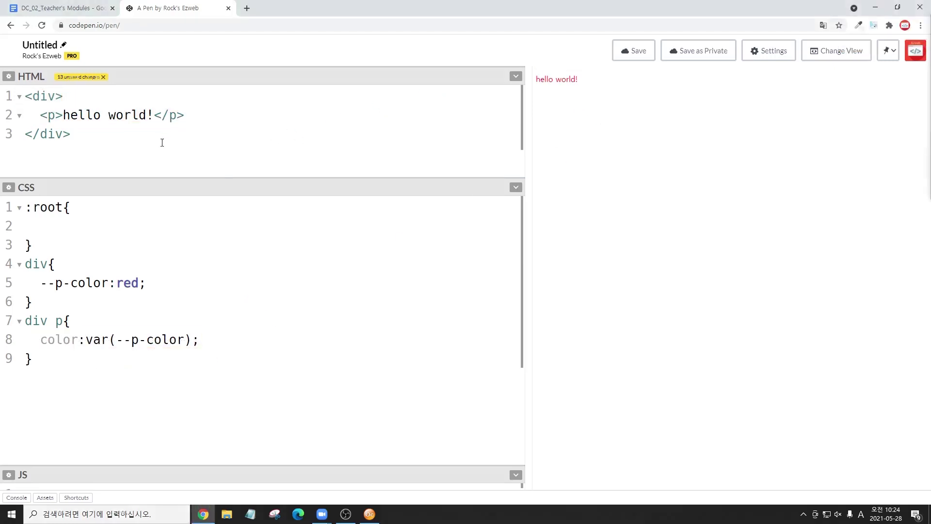
- Add a section containing an h1 reading 'title' below the div
key("Return")
type("section>h1")
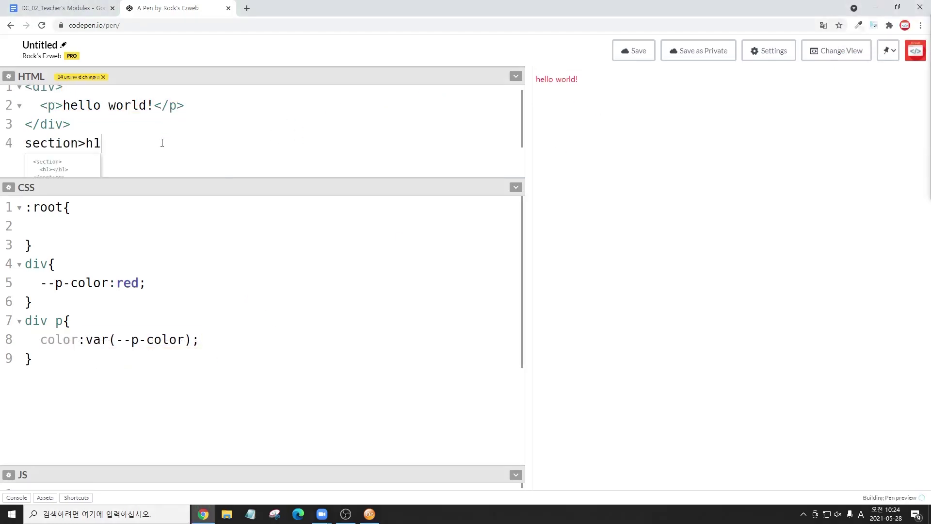
key("Tab")
type("title")
left_click_drag(291, 187, 298, 220)
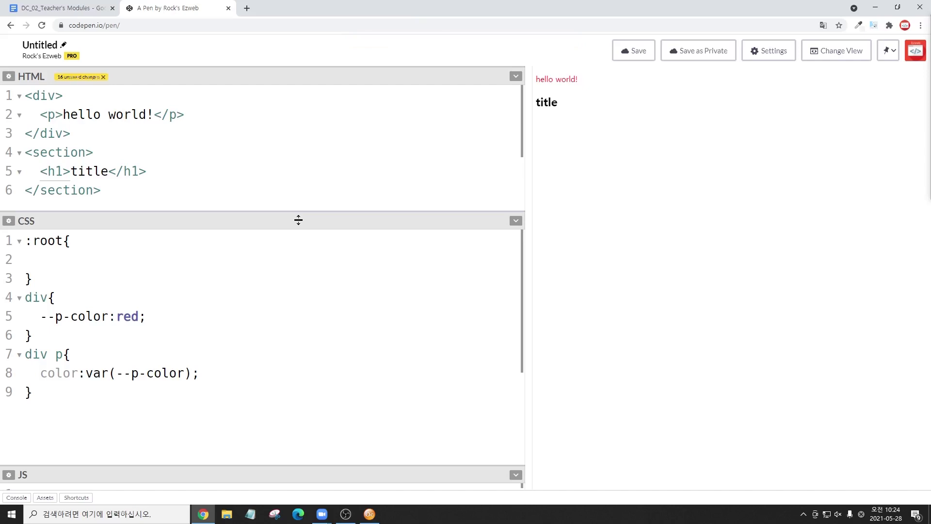
- Add an h1 rule with color: var(--p-color) copied from the div p rule
left_click(166, 422)
key("Return")
type("h1")
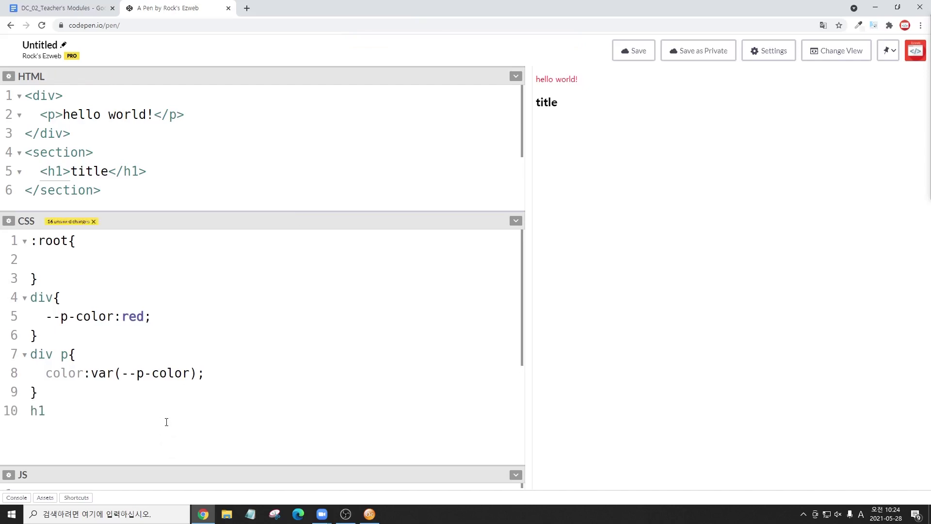
type("{")
key("Return")
key("shift+End")
key("ctrl+c")
key("Down")
key("Down")
key("Down")
key("ctrl+v")
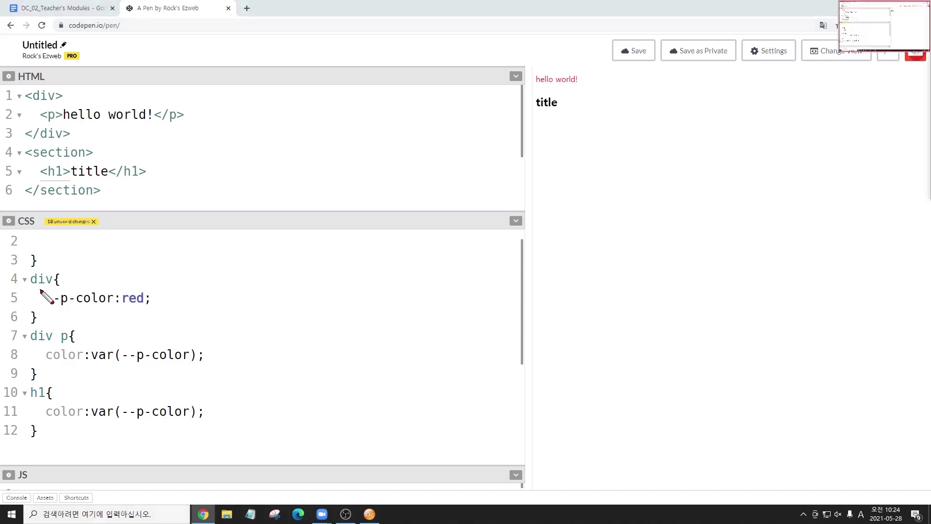
- Highlight the div rule's --p-color, the HTML div and section blocks, and the h1 color value
left_click_drag(41, 292, 116, 307)
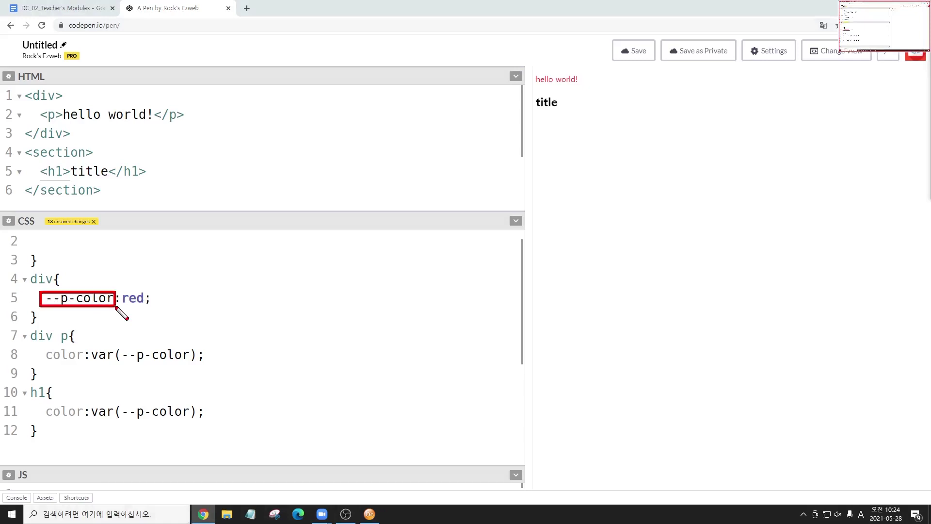
left_click_drag(23, 265, 204, 329)
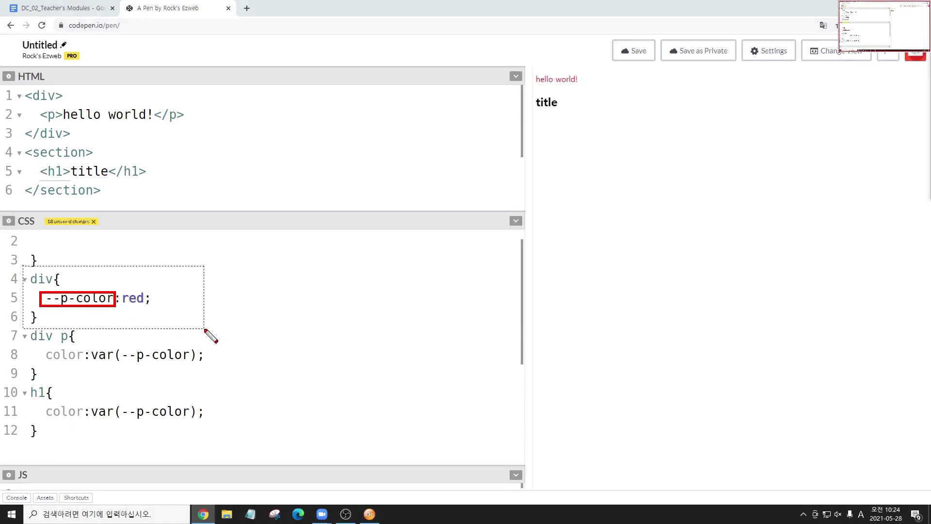
mouse_move(50, 267)
left_mouse_down()
mouse_move(68, 289)
mouse_move(38, 328)
left_mouse_up()
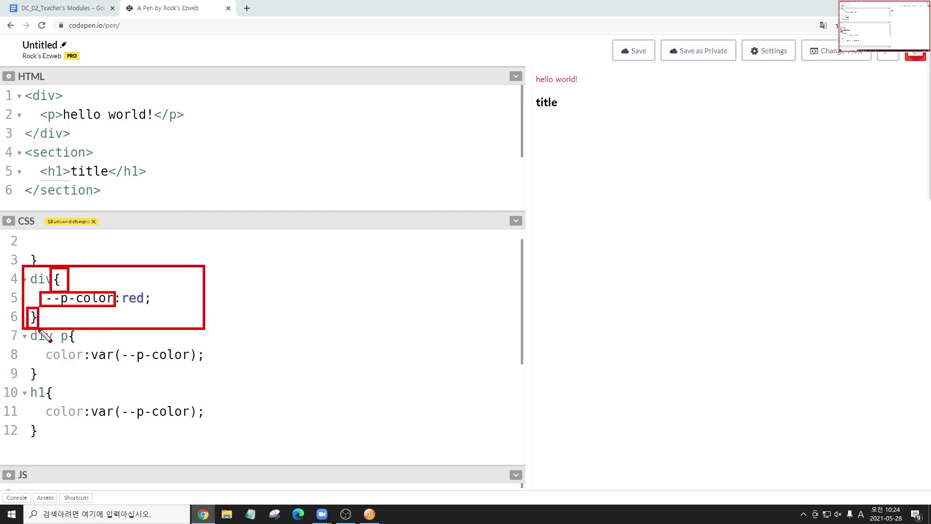
mouse_move(22, 87)
left_mouse_down()
mouse_move(184, 146)
mouse_move(212, 142)
left_mouse_up()
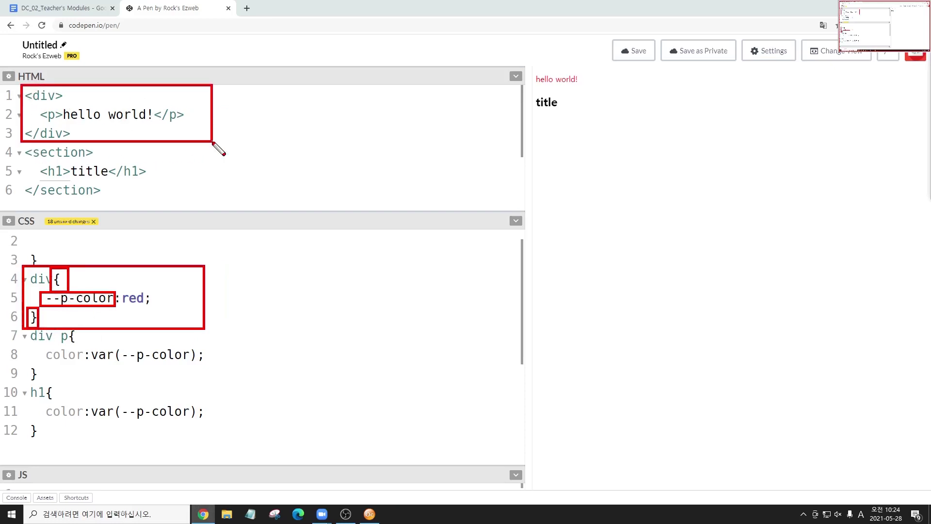
left_click_drag(18, 146, 167, 204)
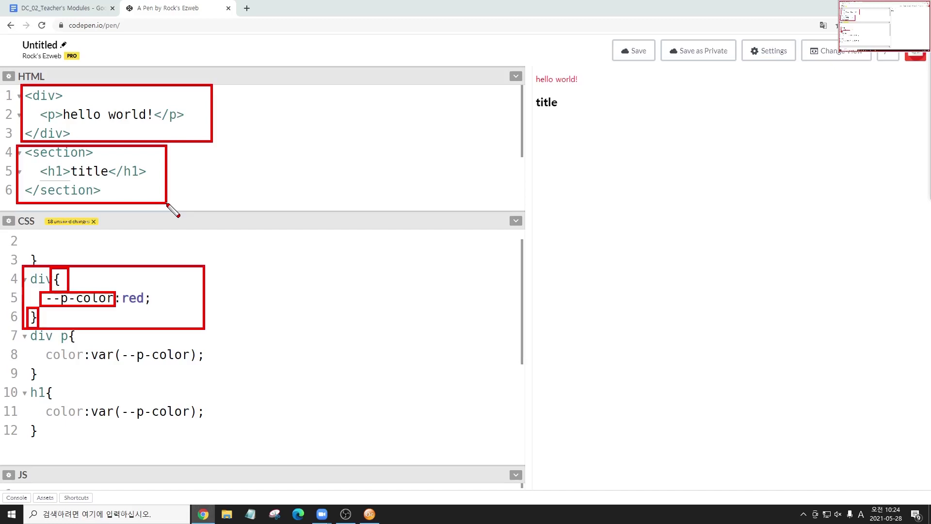
left_click_drag(42, 402, 214, 425)
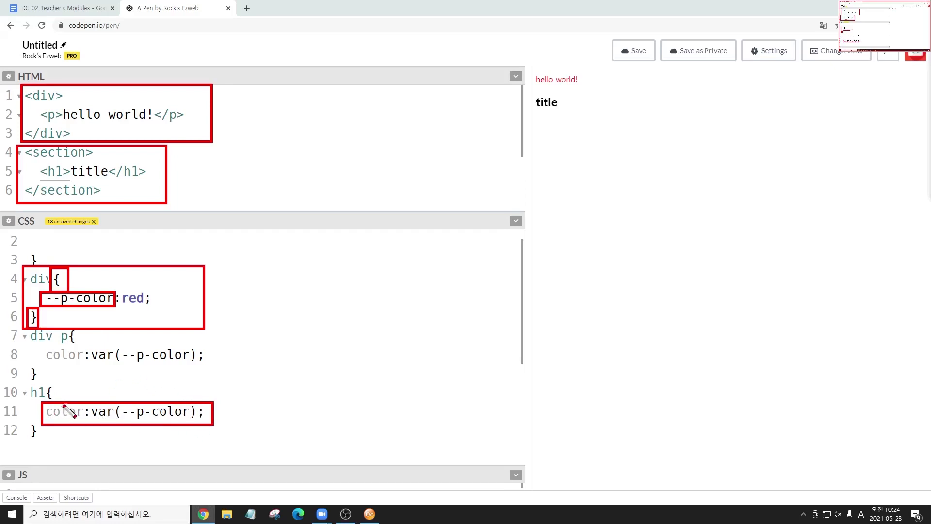
left_click_drag(88, 394, 206, 431)
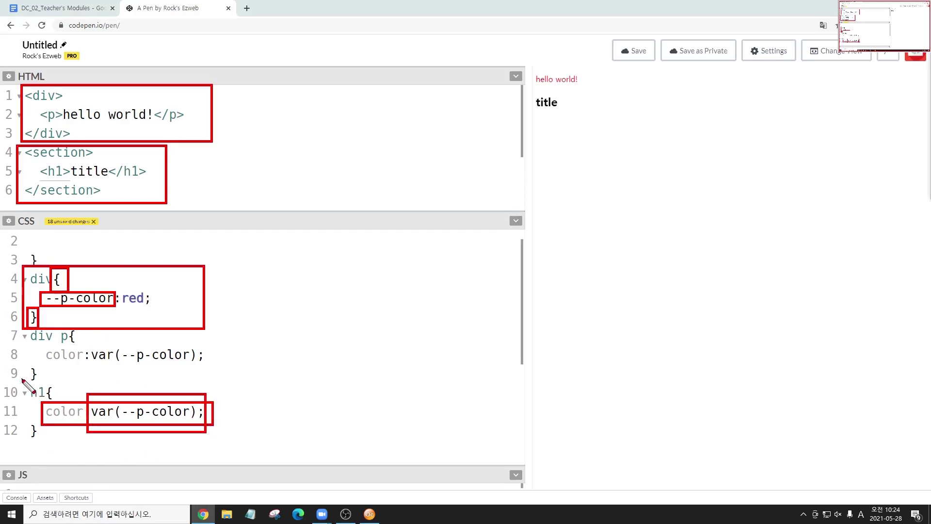
key("e")
left_click_drag(21, 381, 251, 445)
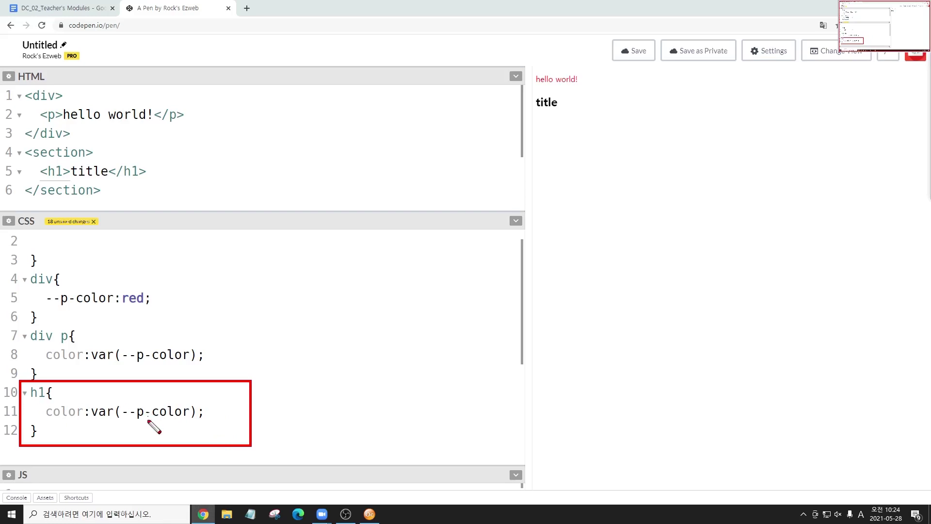
left_click_drag(90, 401, 194, 424)
left_click_drag(194, 423, 198, 422)
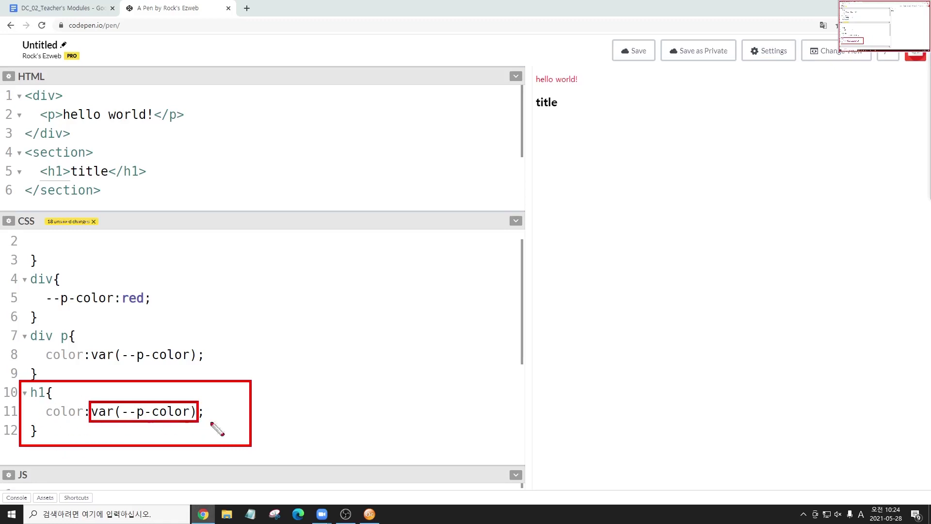
key("Escape")
- Append the Korean comment /* 기본값 */ after the h1 color declaration
left_click(231, 412)
type("/* rl")
key("BackSpace")
key("BackSpace")
key("Hangul")
type("기본값 */")
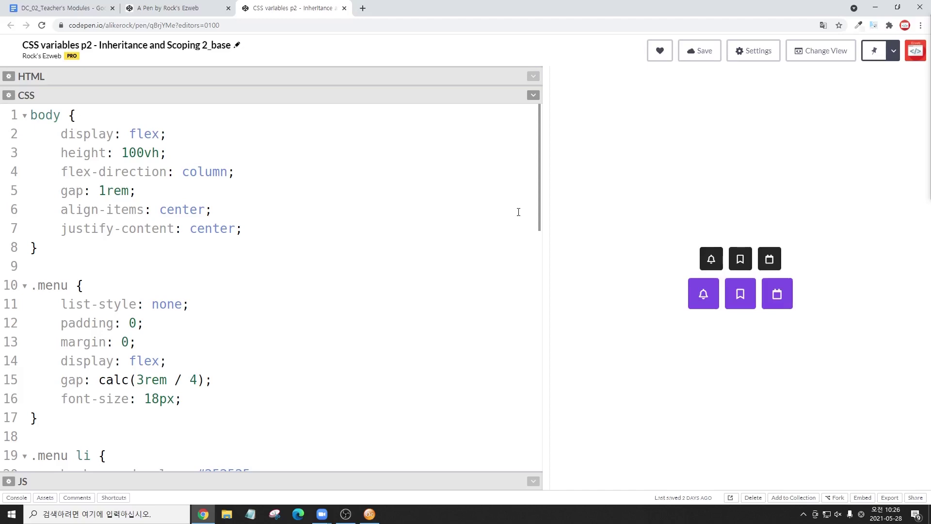
- Expand the HTML panel of the 'Inheritance and Scoping 2_base' pen to show its markup
double_click(198, 92)
- Highlight both menu lists and the menu, large and colored class names
left_click_drag(104, 181, 8, 91)
left_click(125, 301)
mouse_move(124, 301)
left_mouse_down()
mouse_move(8, 226)
mouse_move(11, 209)
left_mouse_up()
left_click(179, 179)
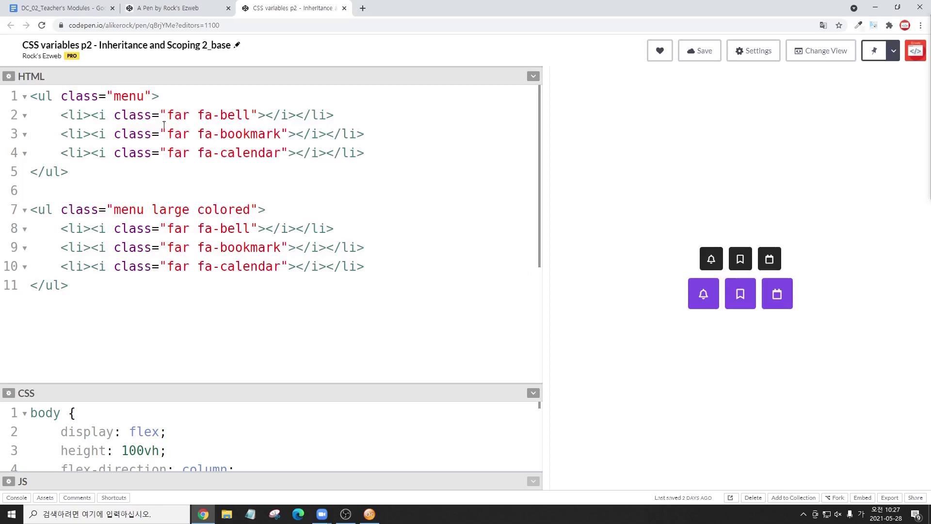
double_click(123, 95)
double_click(179, 209)
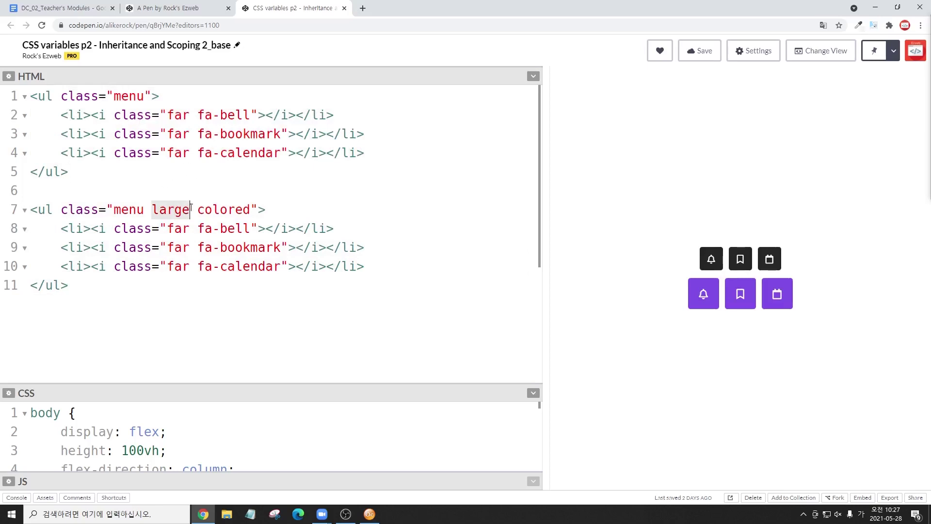
double_click(224, 209)
left_click(361, 208)
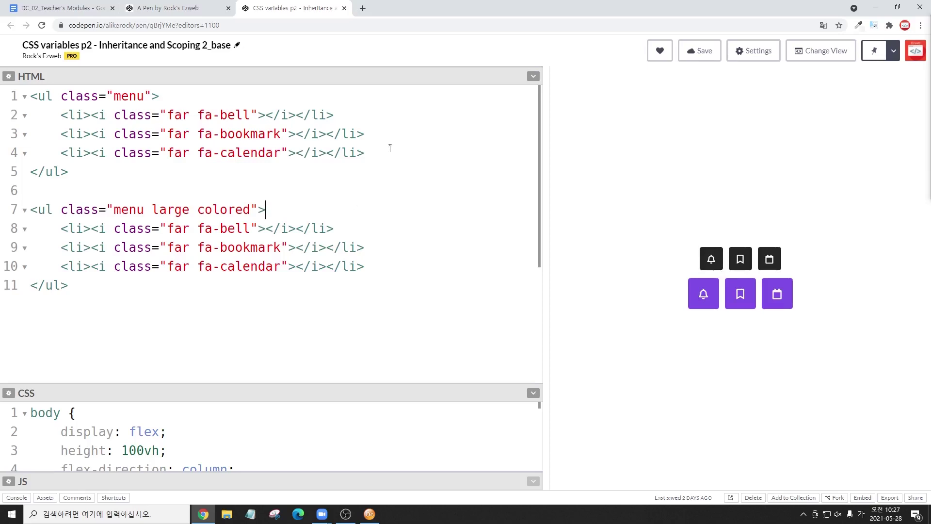
double_click(175, 209)
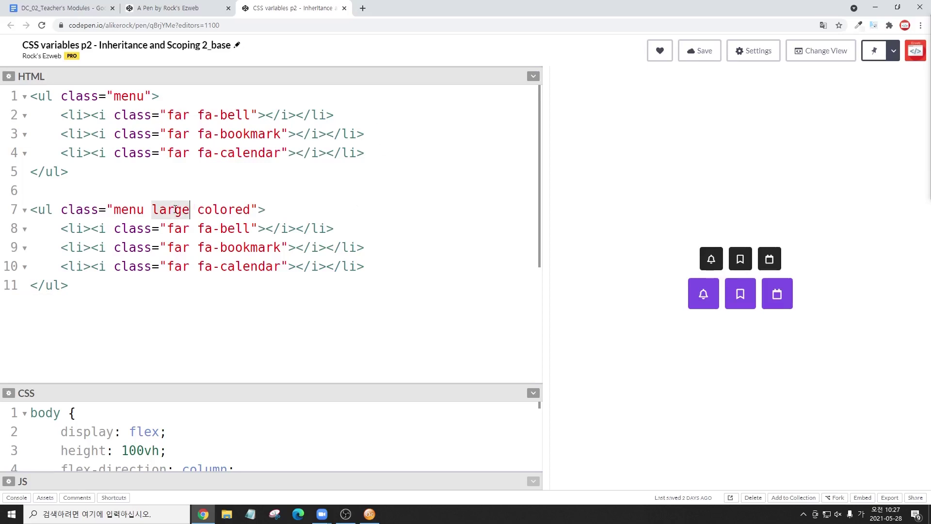
double_click(229, 210)
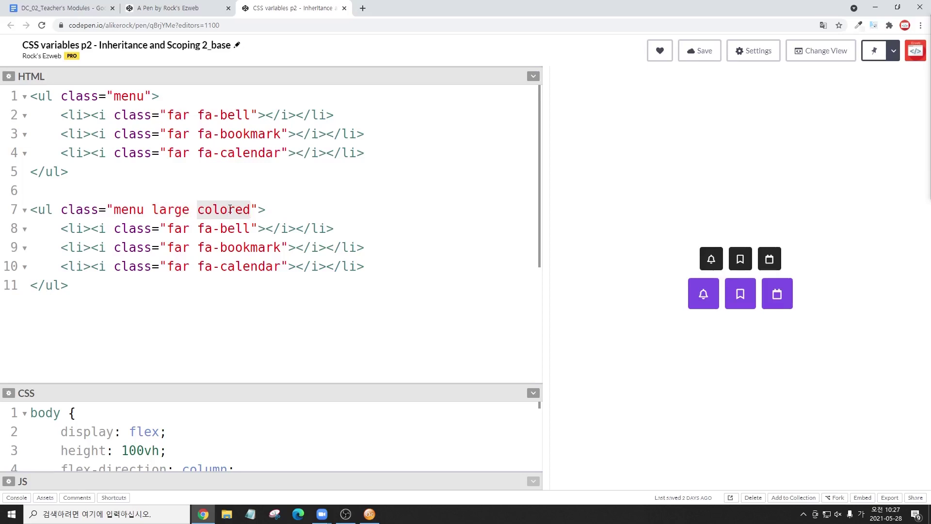
left_click_drag(94, 173, 2, 87)
left_click_drag(73, 286, 1, 211)
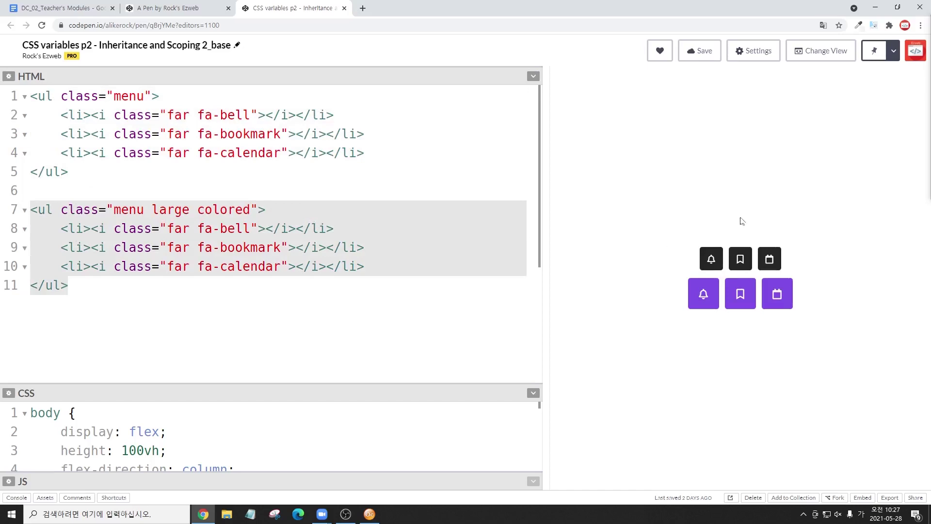
- Shrink the HTML panel so the CSS editor shows the body rule
left_click_drag(686, 237, 808, 313)
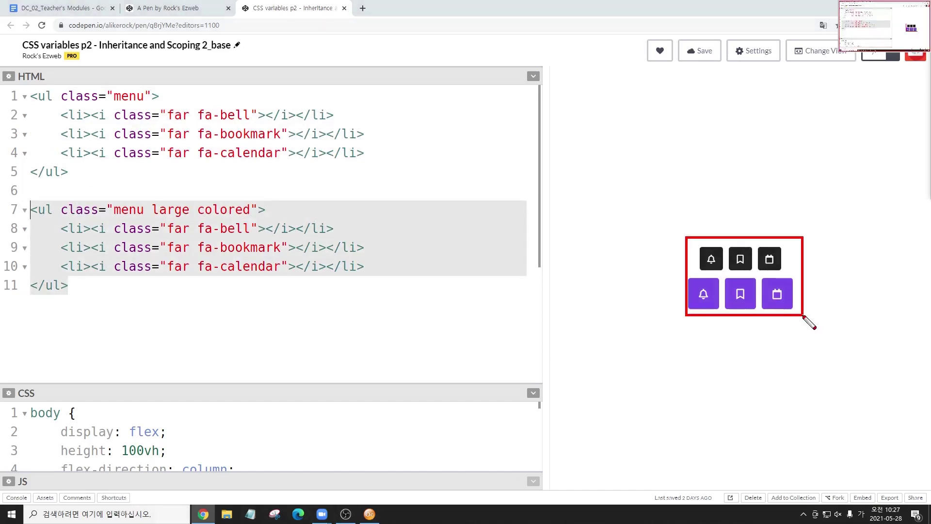
left_click_drag(409, 389, 409, 199)
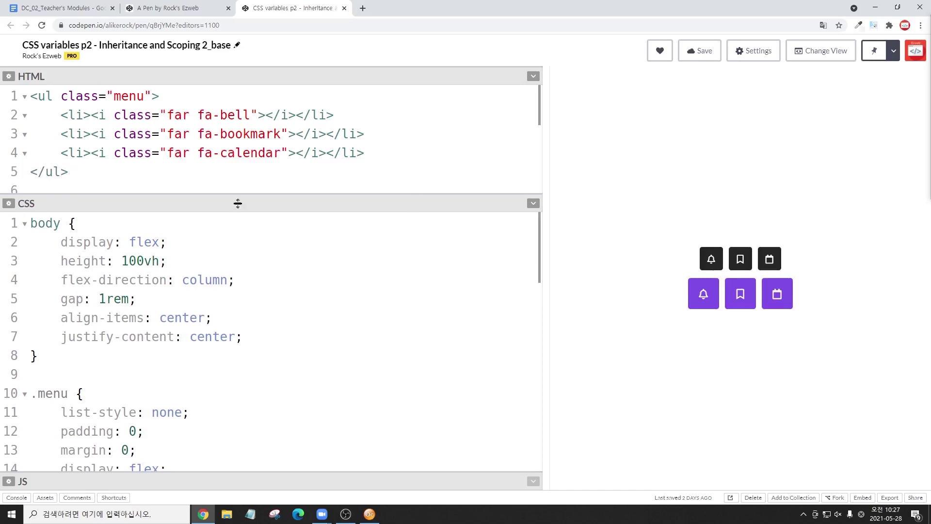
left_click_drag(237, 203, 229, 92)
left_click(203, 131)
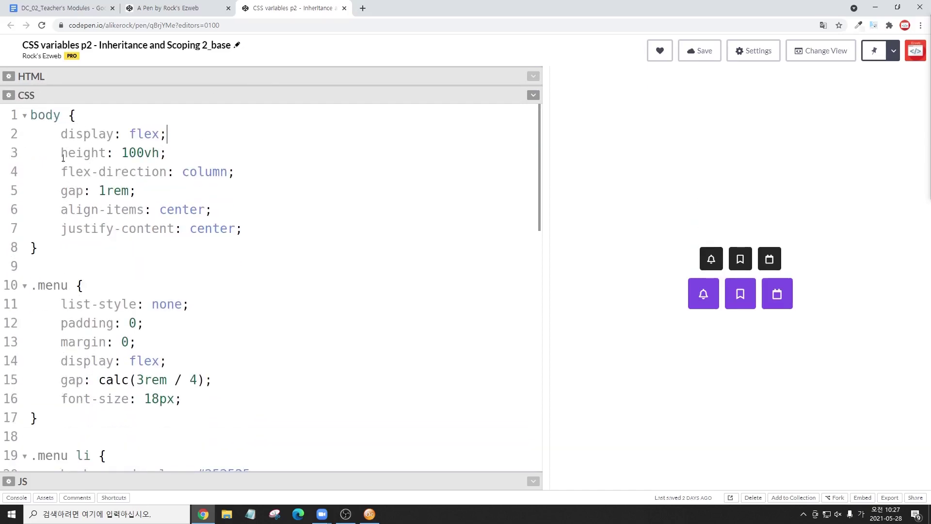
left_click_drag(59, 153, 282, 231)
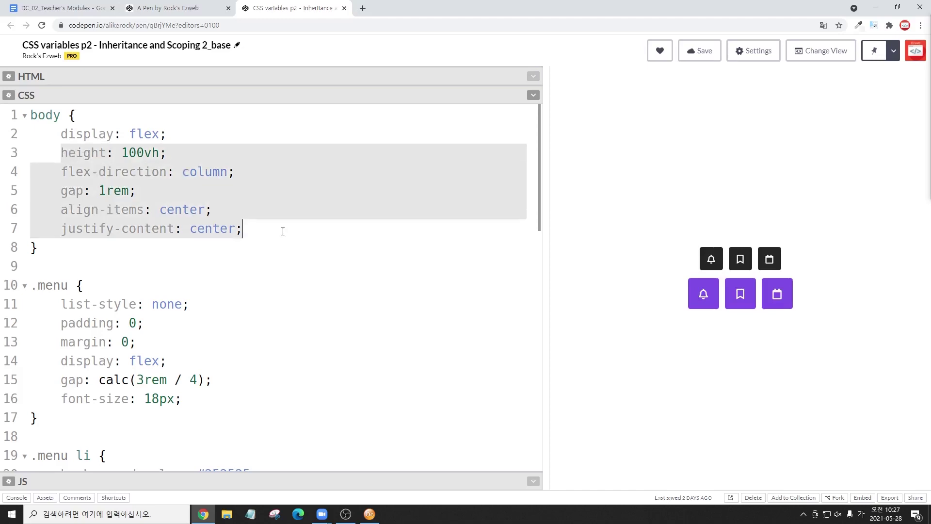
key("BackSpace")
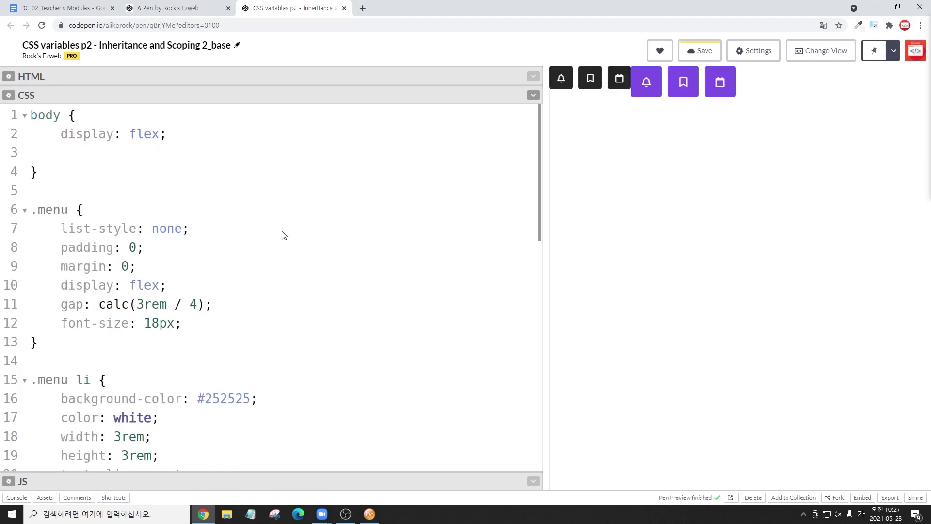
key("ctrl+z")
left_click(189, 183)
left_click_drag(56, 167, 262, 222)
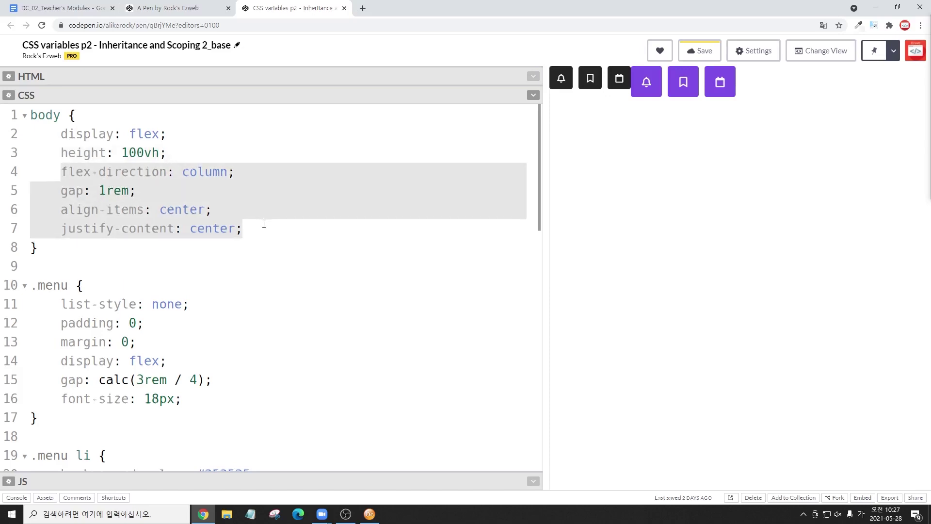
key("BackSpace")
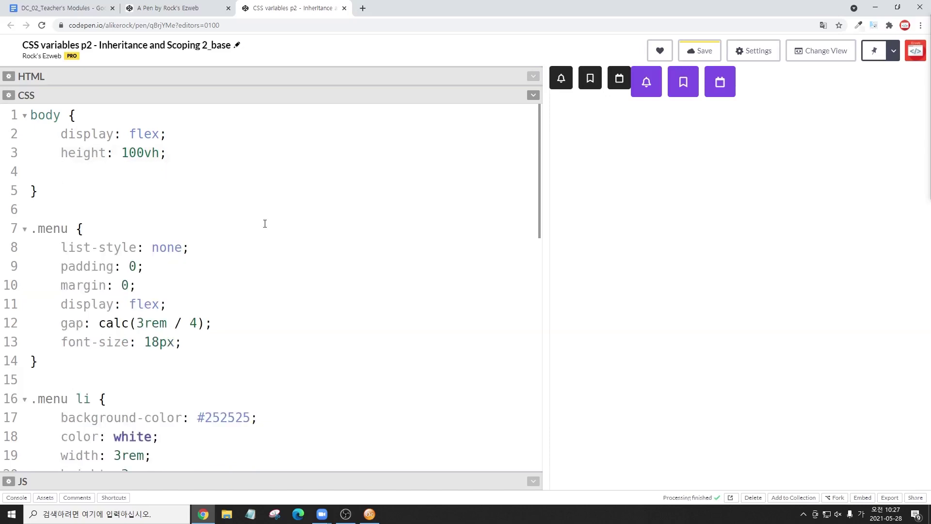
key("ctrl+z")
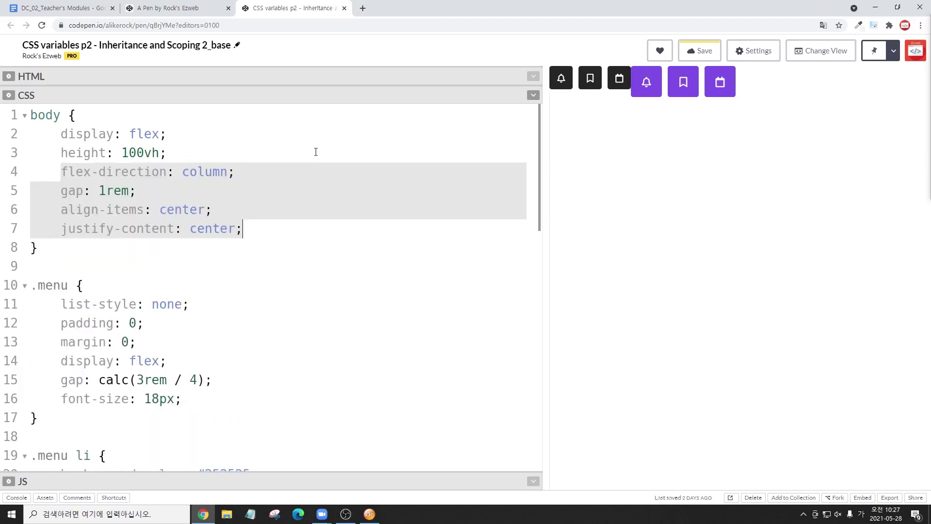
left_click(165, 185)
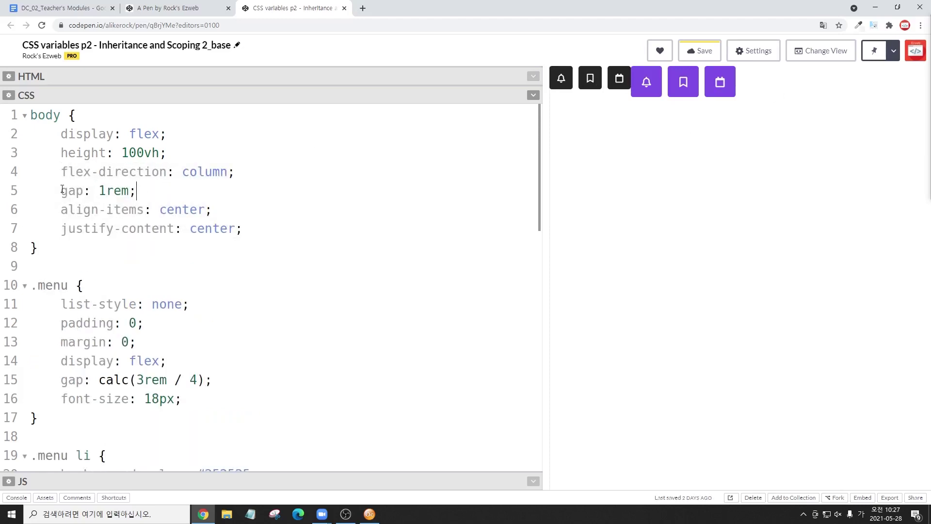
left_click_drag(63, 190, 272, 233)
key("BackSpace")
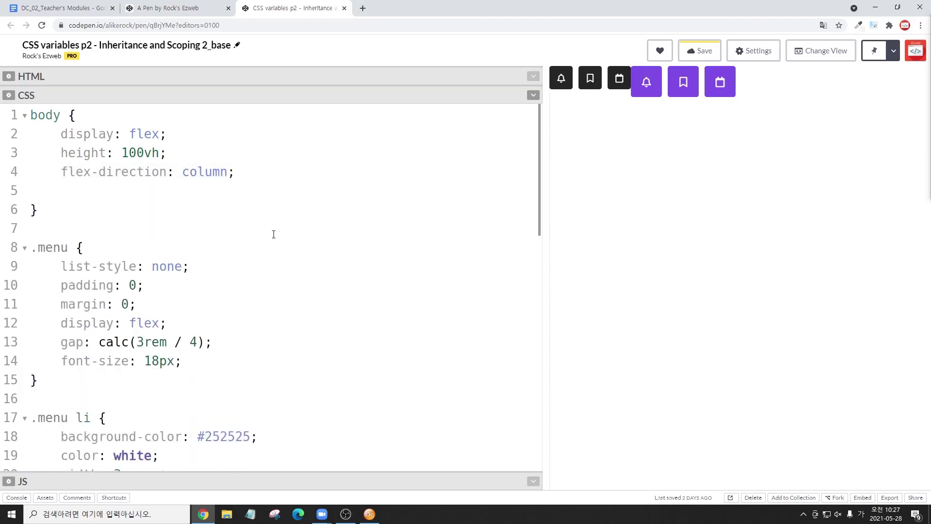
key("ctrl+z")
left_click(291, 214)
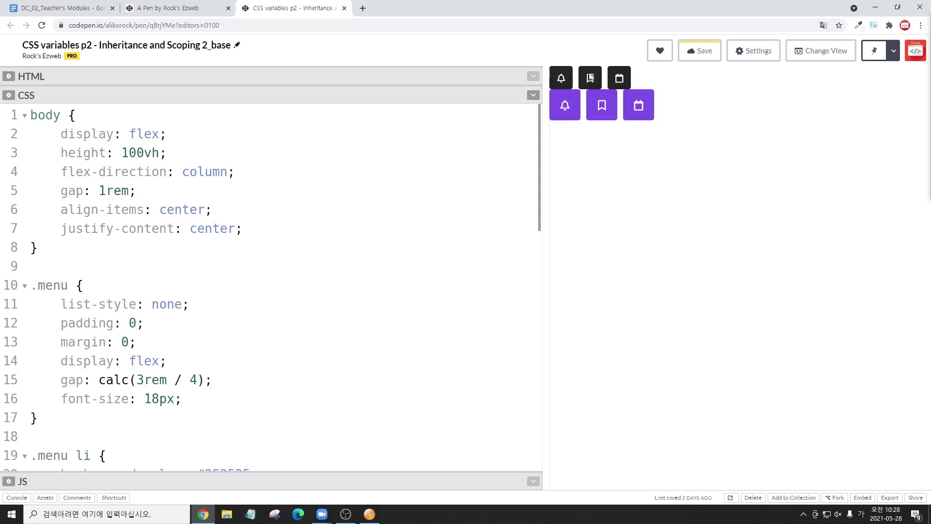
left_click(162, 191)
left_click_drag(60, 191, 166, 191)
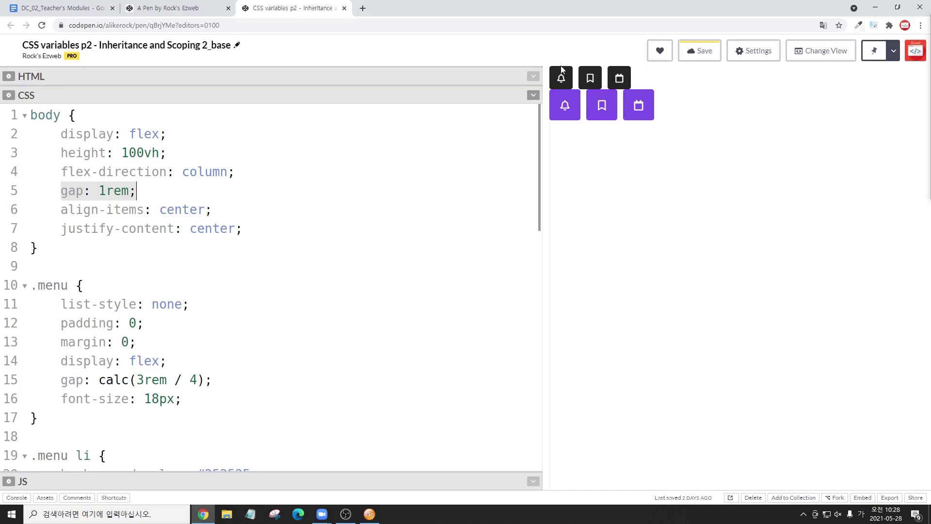
left_click(176, 196)
key("Down")
key("Home")
left_click(285, 208, "shift")
left_click(286, 223, "shift")
key("BackSpace")
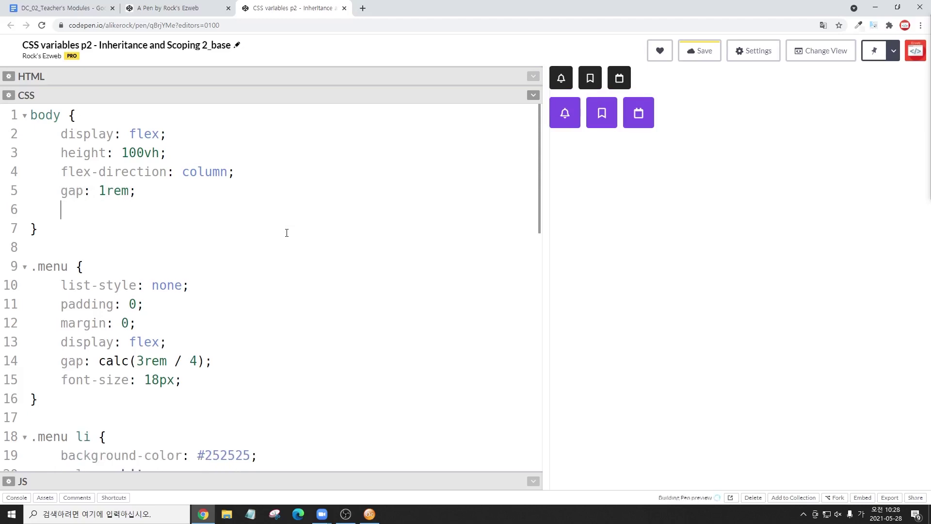
key("ctrl+z")
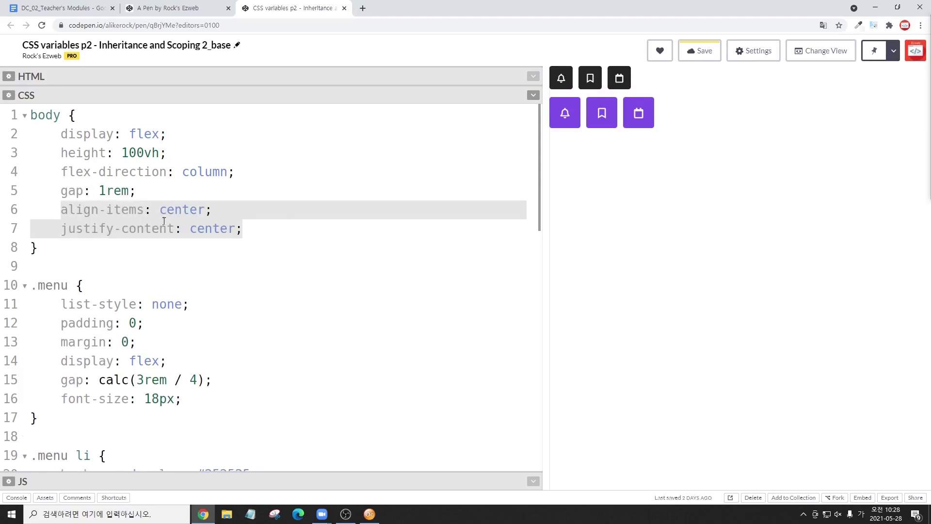
left_click(276, 234)
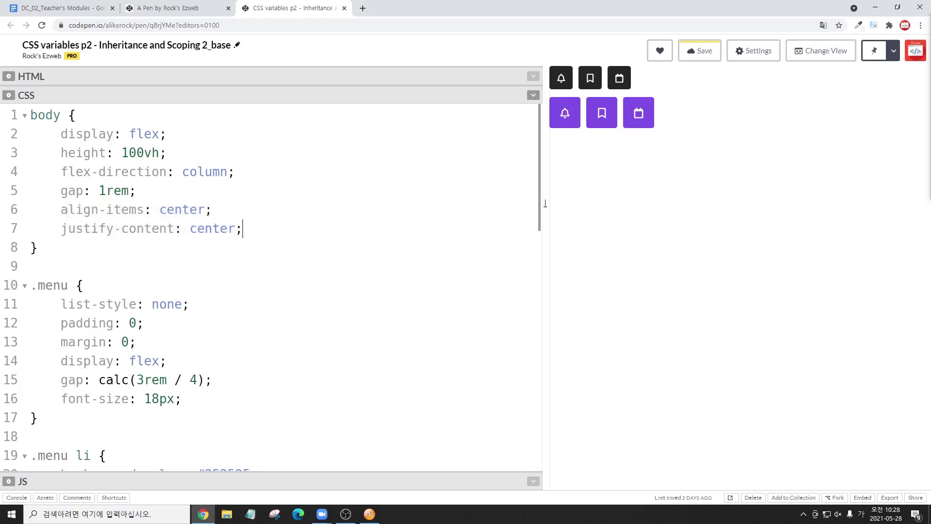
left_click(221, 260)
left_click(268, 233)
left_click_drag(260, 231, 245, 230)
key("BackSpace")
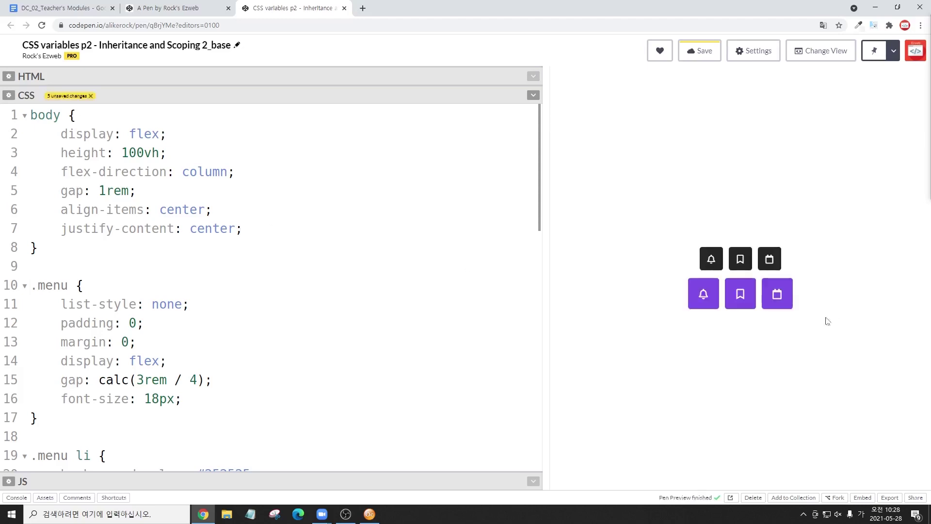
key("Down")
left_click(166, 81)
left_click_drag(61, 114, 339, 170)
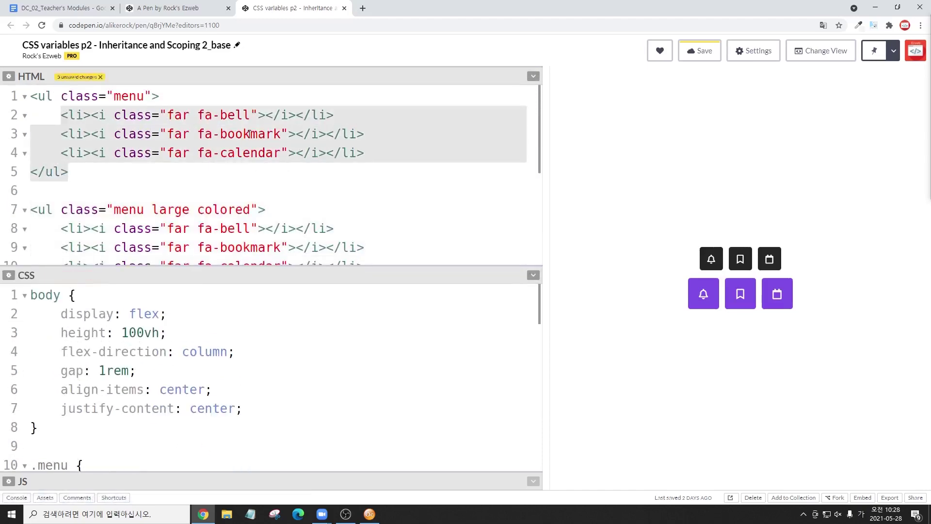
double_click(129, 95)
left_click_drag(233, 268, 242, 173)
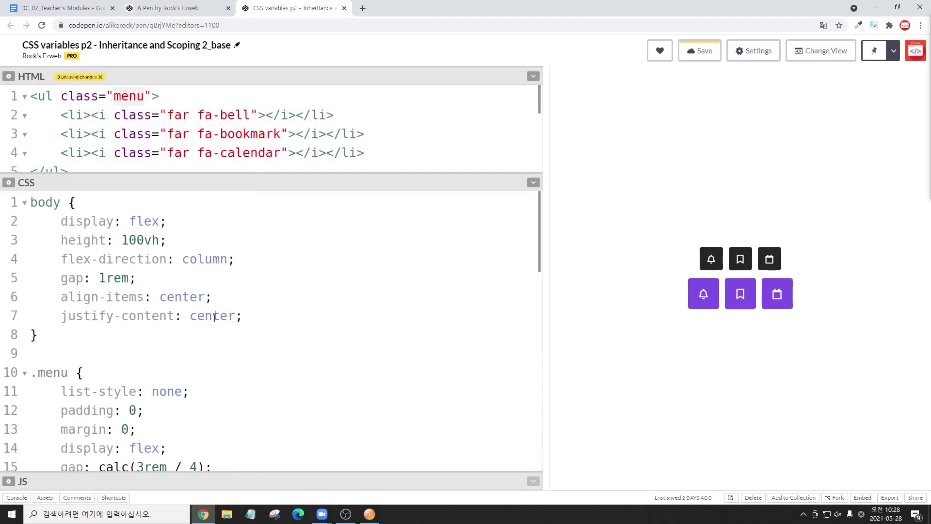
scroll(192, 367, "down", 2)
left_click_drag(61, 351, 172, 348)
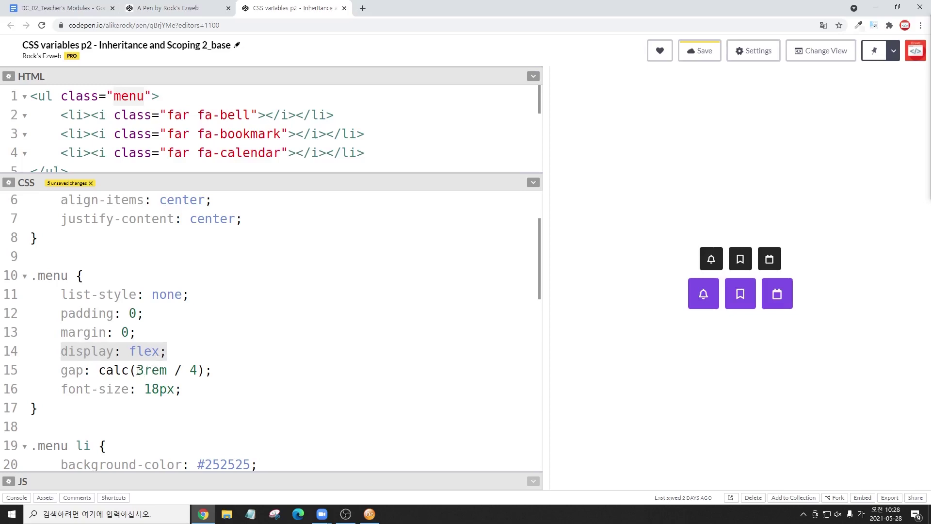
left_click_drag(138, 371, 169, 371)
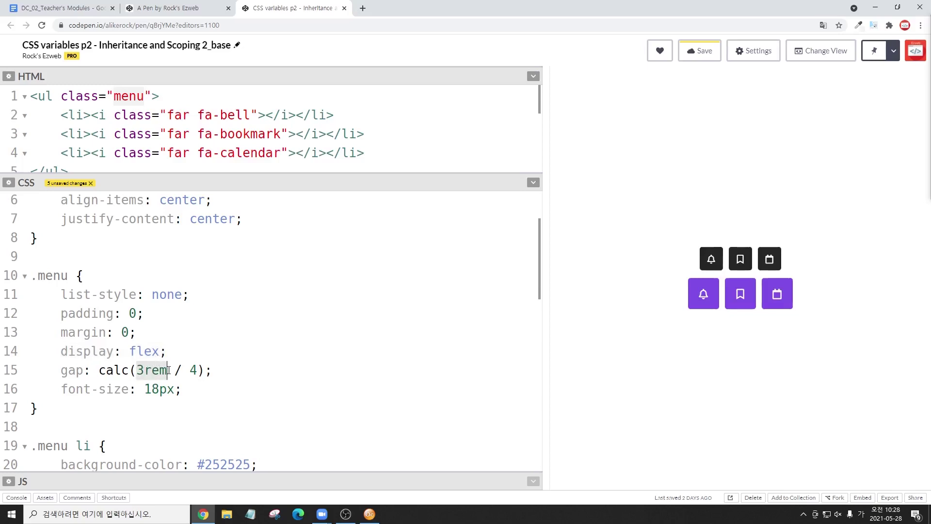
left_click(197, 370)
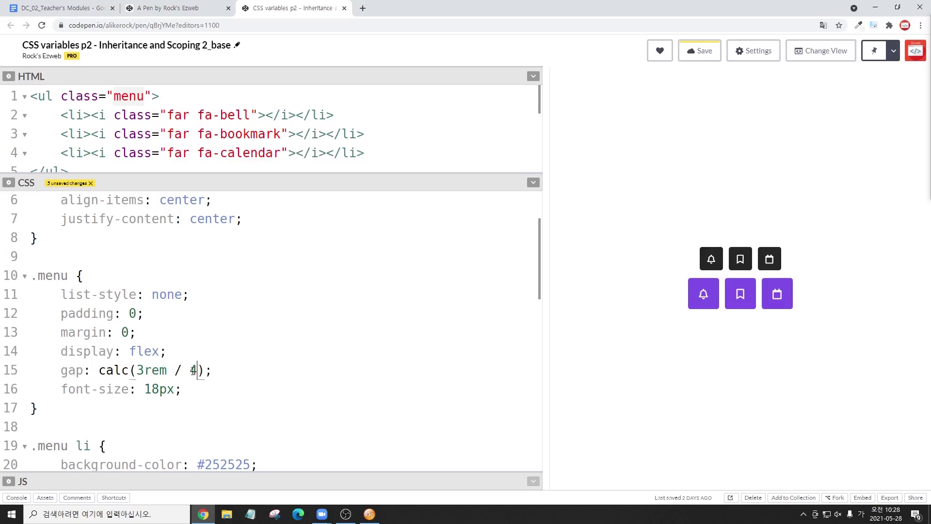
left_click_drag(61, 371, 84, 373)
left_click(290, 366)
scroll(297, 364, "down", 3)
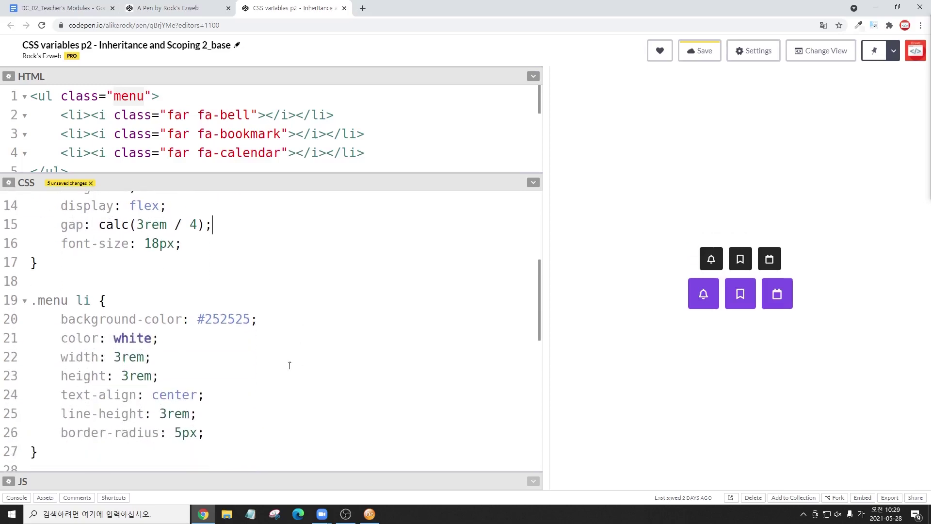
left_click_drag(60, 354, 202, 378)
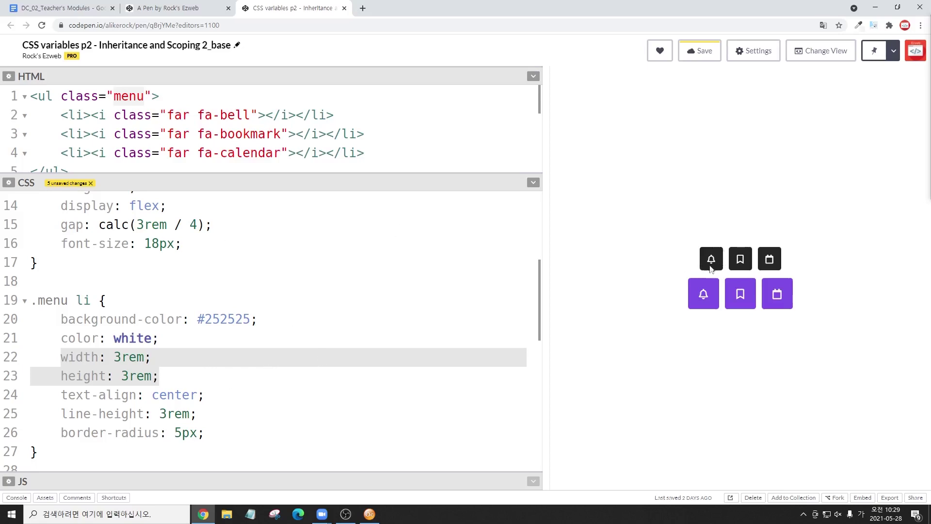
scroll(291, 291, "up", 1)
left_click_drag(60, 273, 247, 280)
scroll(247, 281, "up", 1)
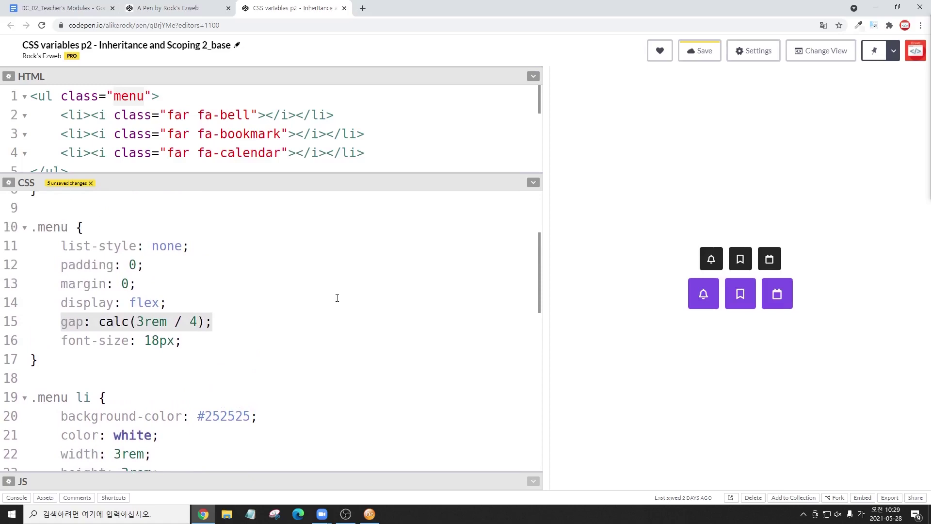
scroll(337, 237, "down", 1)
scroll(329, 271, "up", 2)
left_click_drag(307, 189, 311, 170)
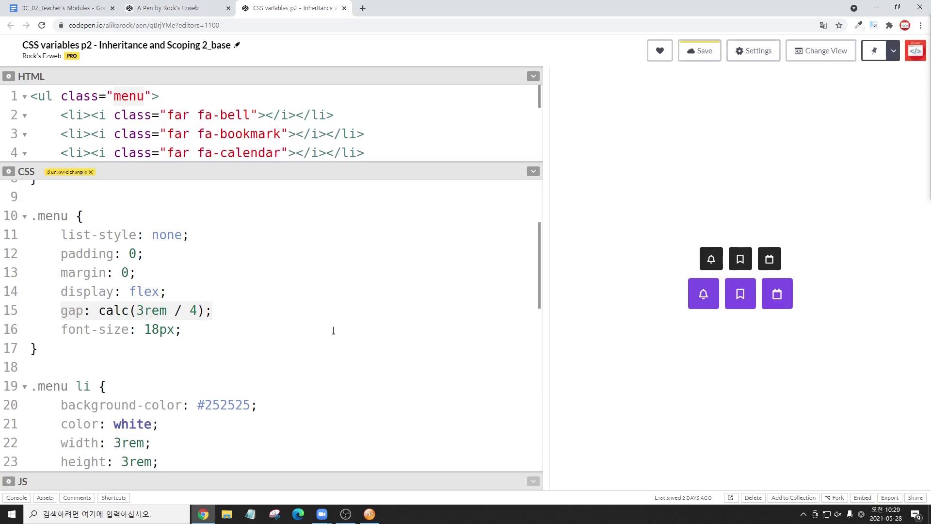
scroll(330, 325, "down", 2)
scroll(334, 322, "down", 2)
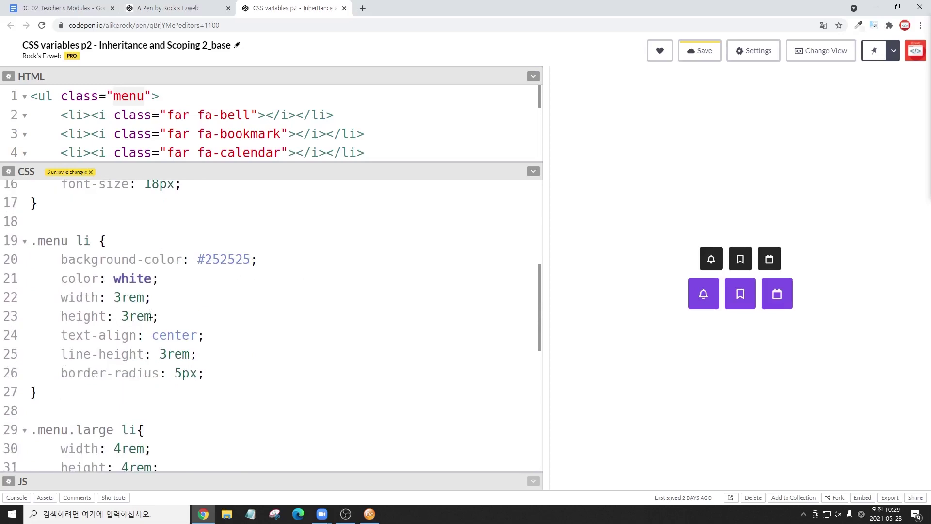
scroll(321, 355, "down", 2)
scroll(322, 354, "down", 1)
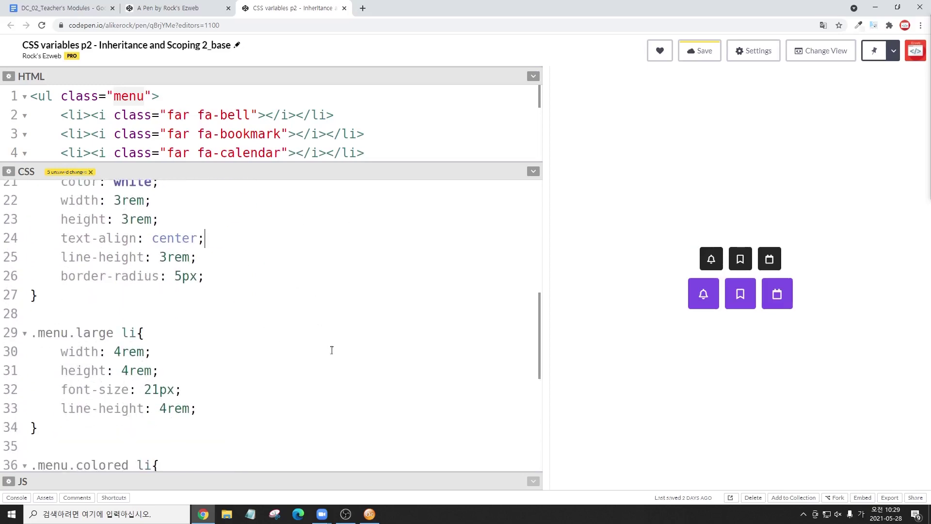
scroll(328, 347, "down", 2)
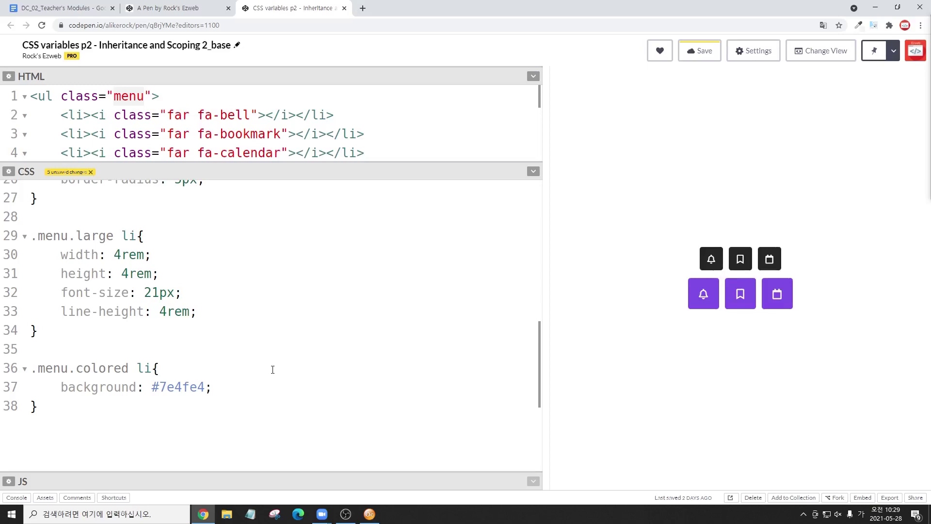
scroll(273, 370, "up", 5)
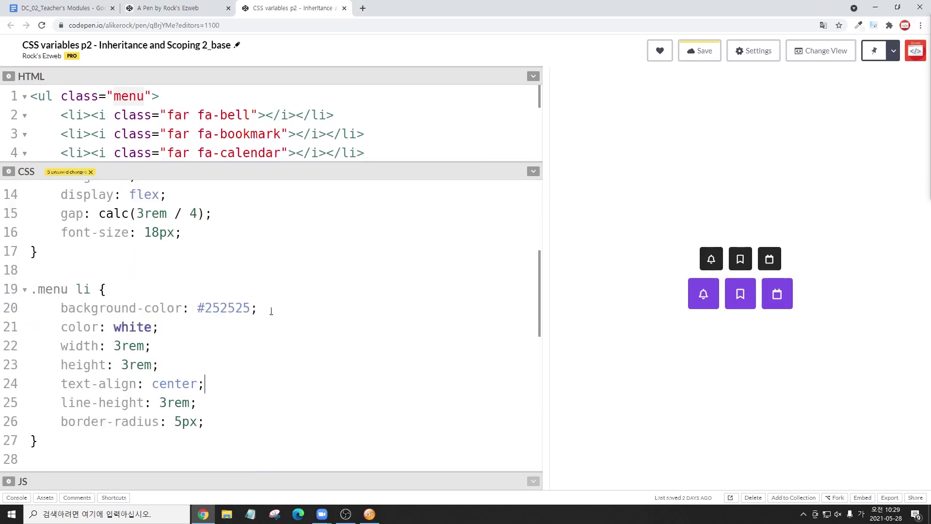
left_click_drag(110, 289, 30, 289)
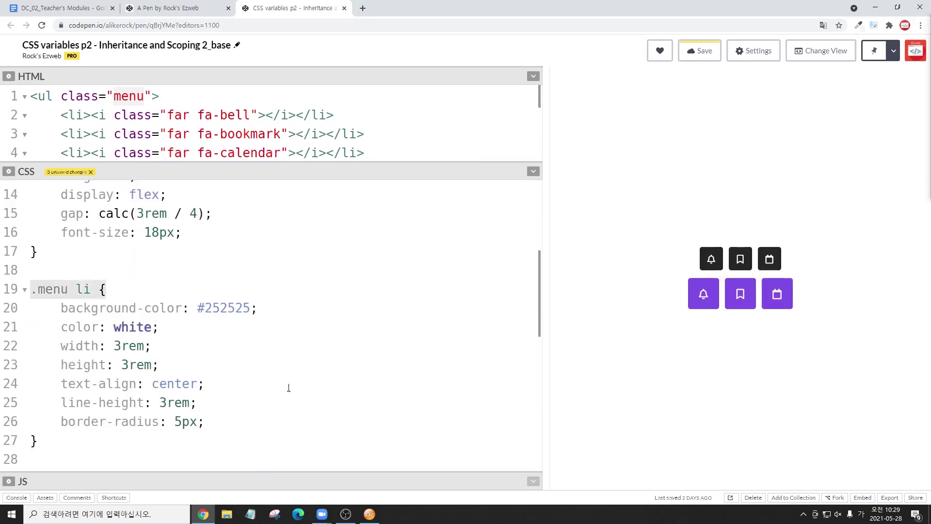
scroll(303, 343, "down", 2)
mouse_move(105, 242)
left_mouse_down()
mouse_move(147, 260)
mouse_move(188, 315)
left_mouse_up()
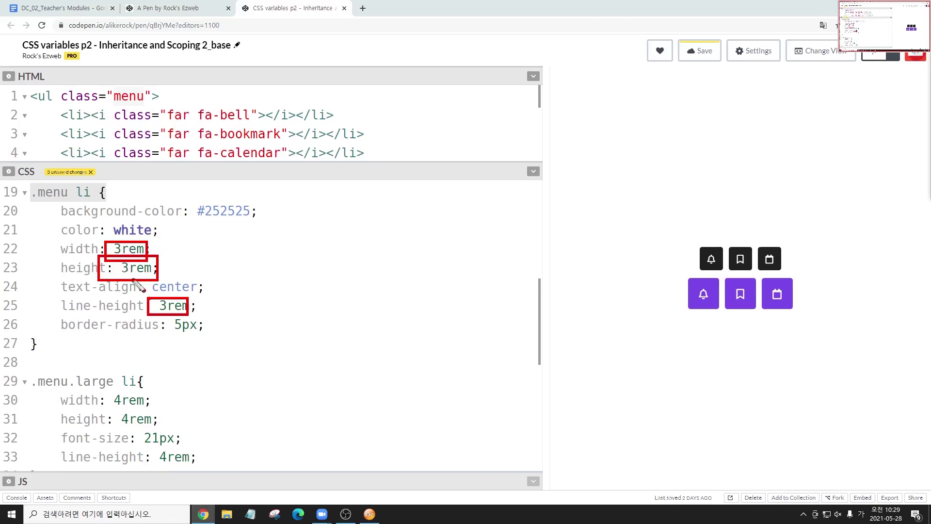
- Scroll to the top of the CSS and review the .menu 18px font-size and preview icons
key("Escape")
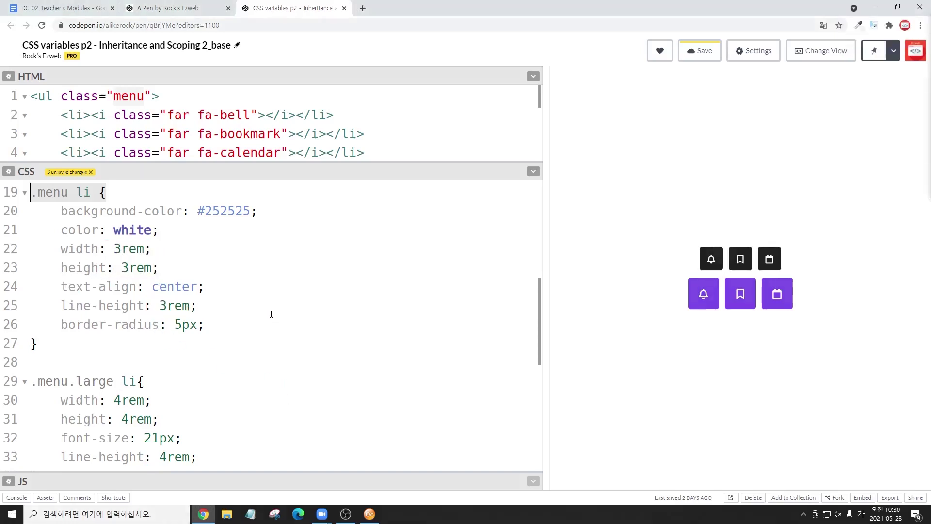
scroll(271, 311, "up", 1)
scroll(271, 310, "up", 1)
scroll(271, 310, "up", 1)
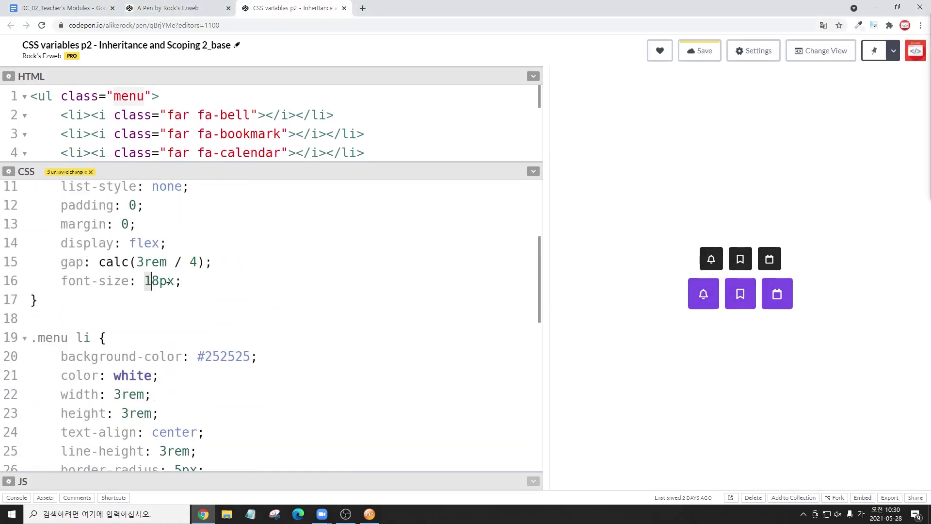
left_click_drag(145, 280, 182, 280)
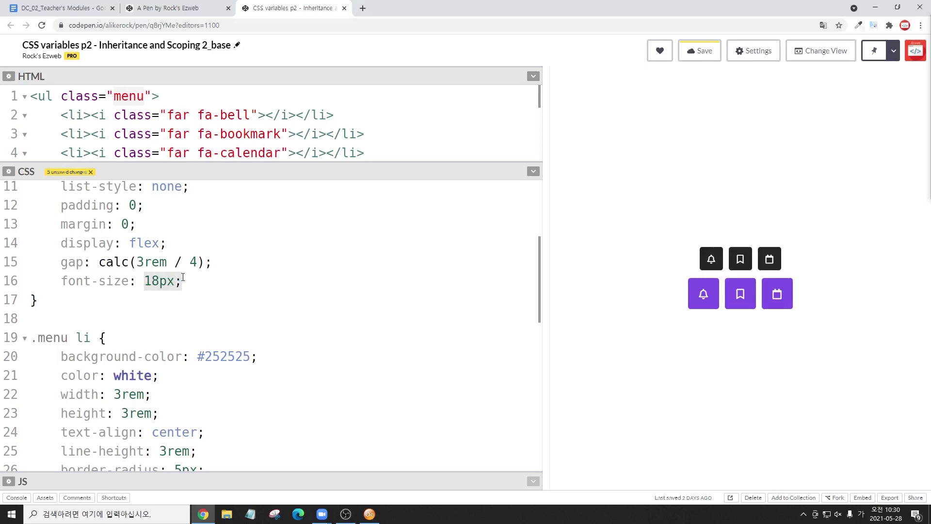
left_click(271, 298)
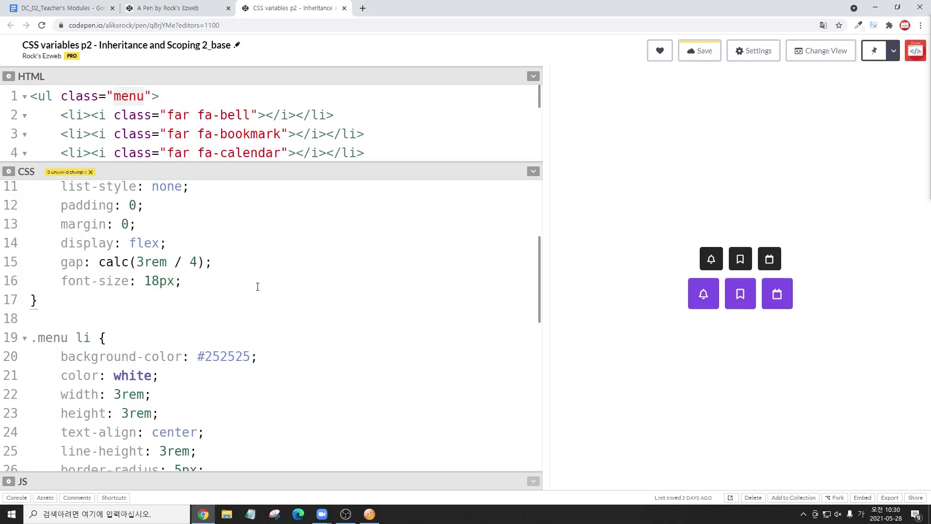
left_click_drag(135, 249, 167, 270)
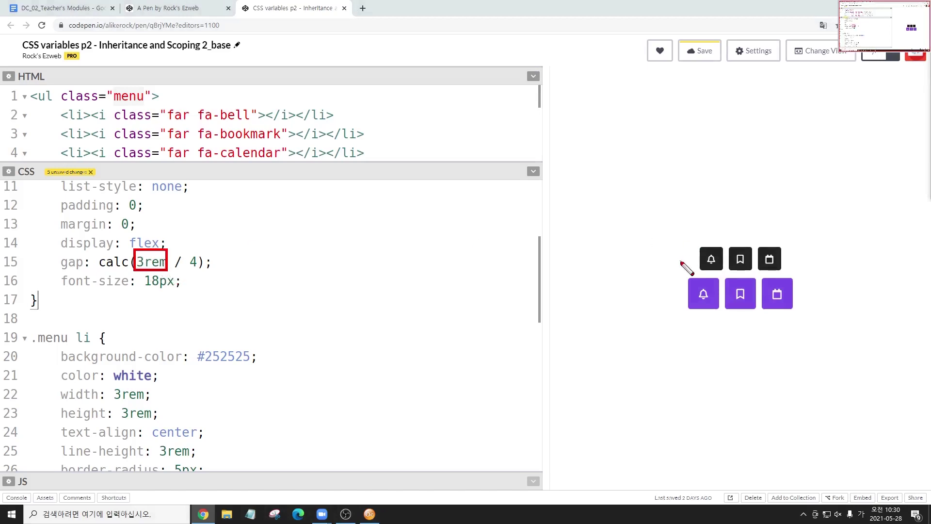
left_click_drag(695, 238, 724, 270)
left_click_drag(685, 244, 733, 274)
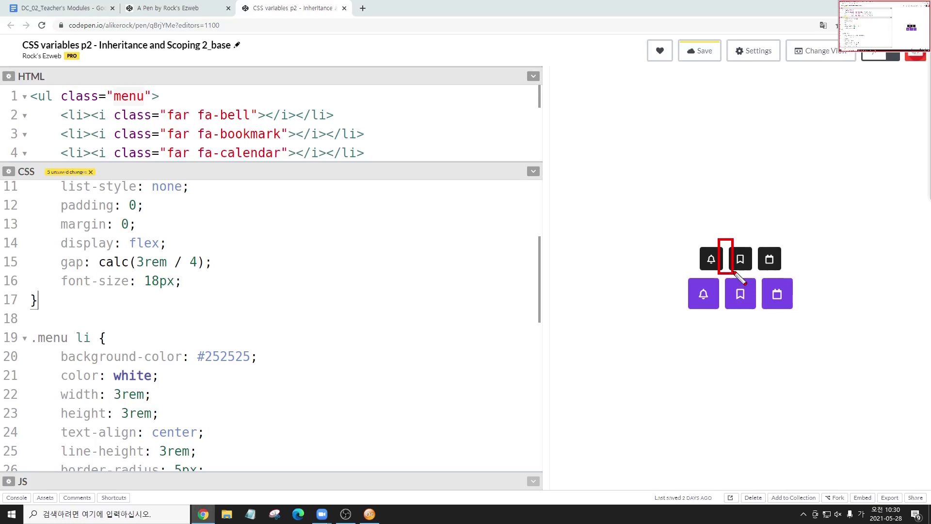
- Resize the HTML and CSS panels and put the caret at the start of .menu
left_click(322, 261)
scroll(328, 259, "up", 4)
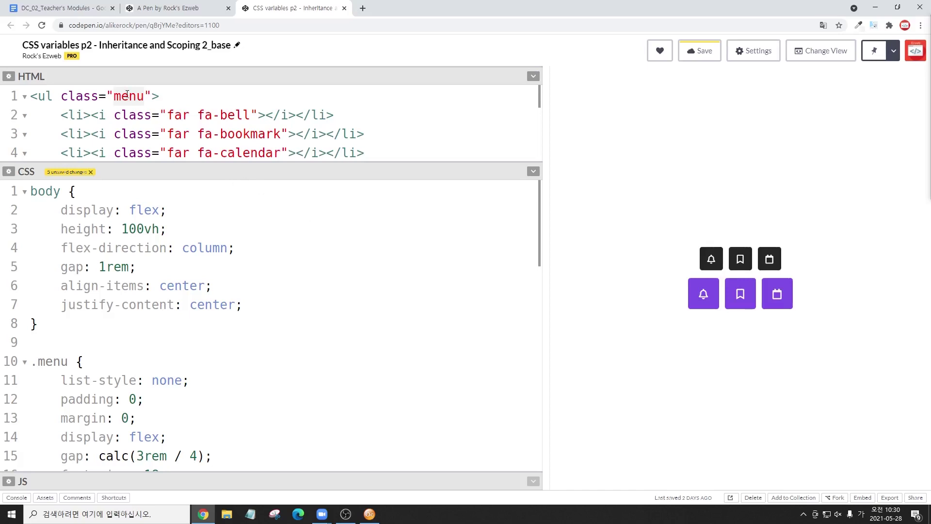
mouse_move(205, 167)
left_mouse_down()
mouse_move(201, 333)
mouse_move(277, 181)
mouse_move(272, 130)
left_mouse_up()
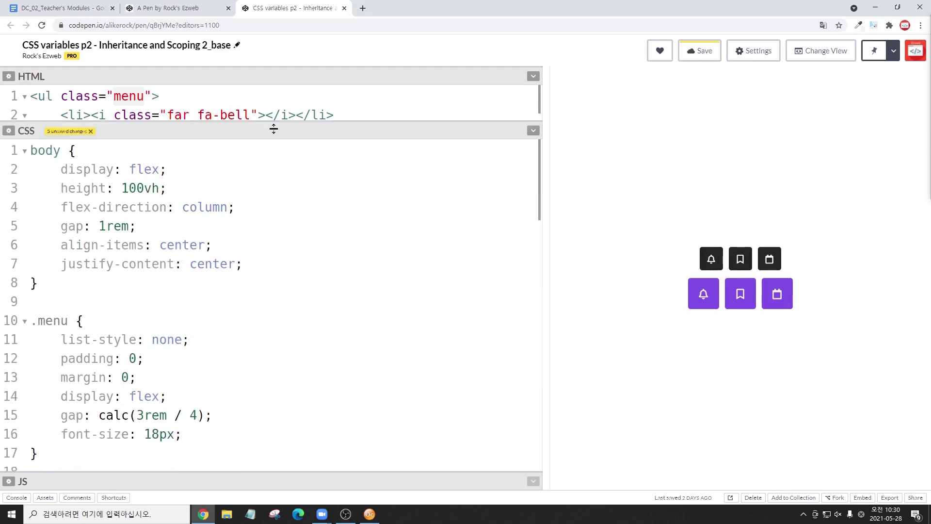
scroll(358, 224, "down", 3)
left_click(222, 289)
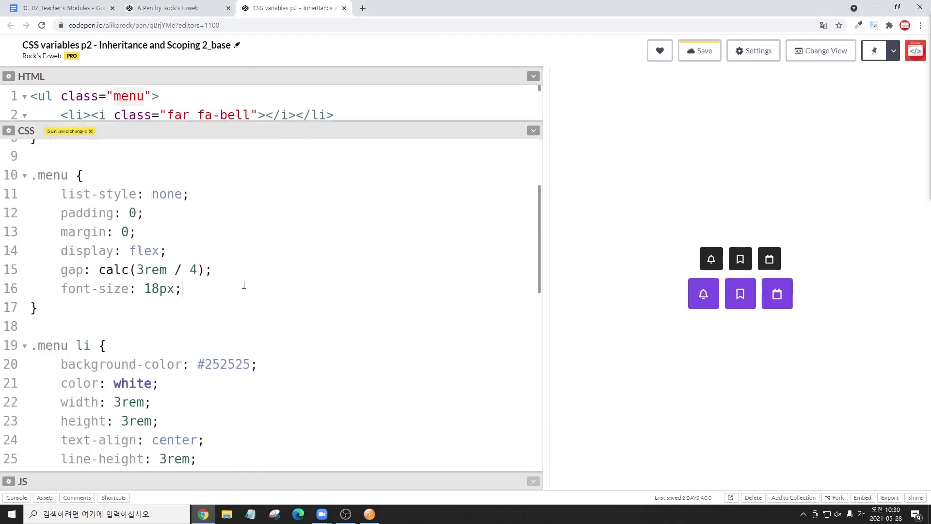
- Add --item-size: 3rem and --font-size: 18px at the top of the .menu rule
key("Up")
key("Up")
key("Up")
key("Return")
key("Return")
key("Up")
type("--item-size:3rem;")
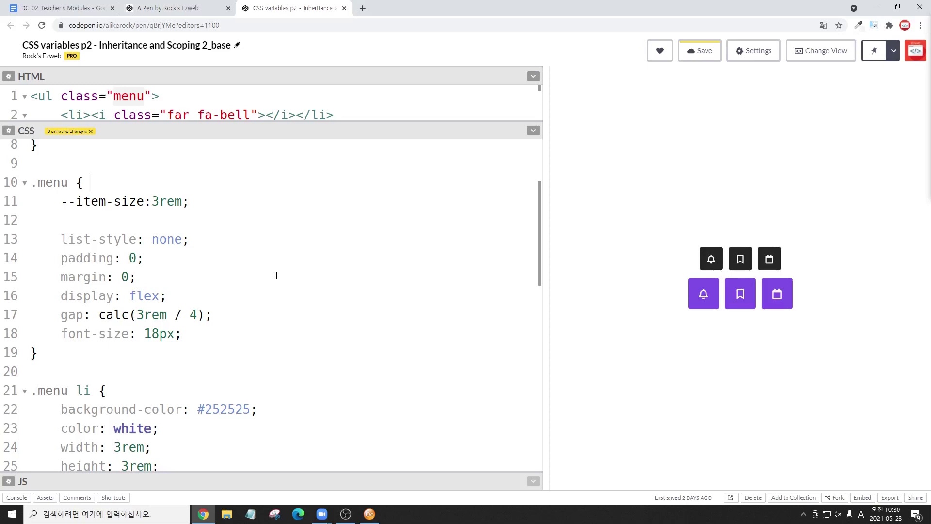
key("shift+Home")
key("End")
key("Return")
type("--foo")
key("BackSpace")
type("nt-size:18px;")
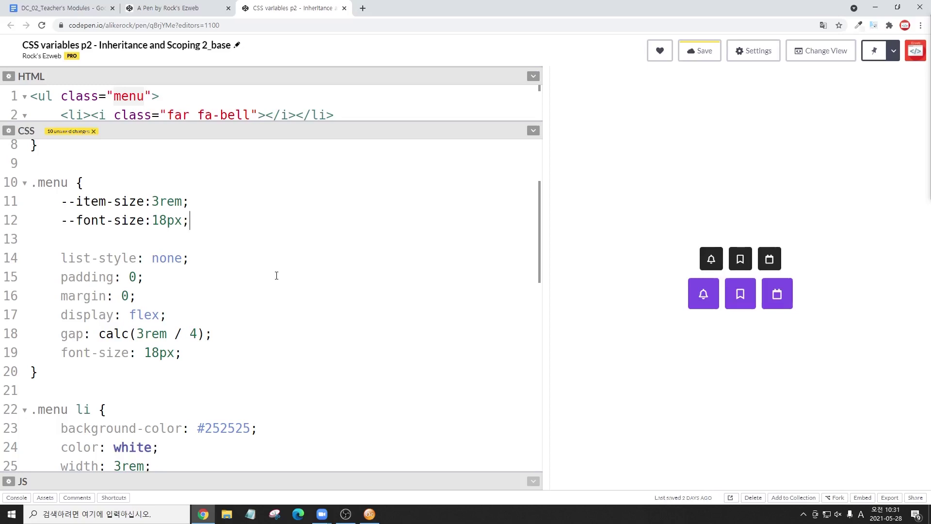
- Add --item-color: #252525, copied from the existing background colour
key("Return")
type("--item-color:")
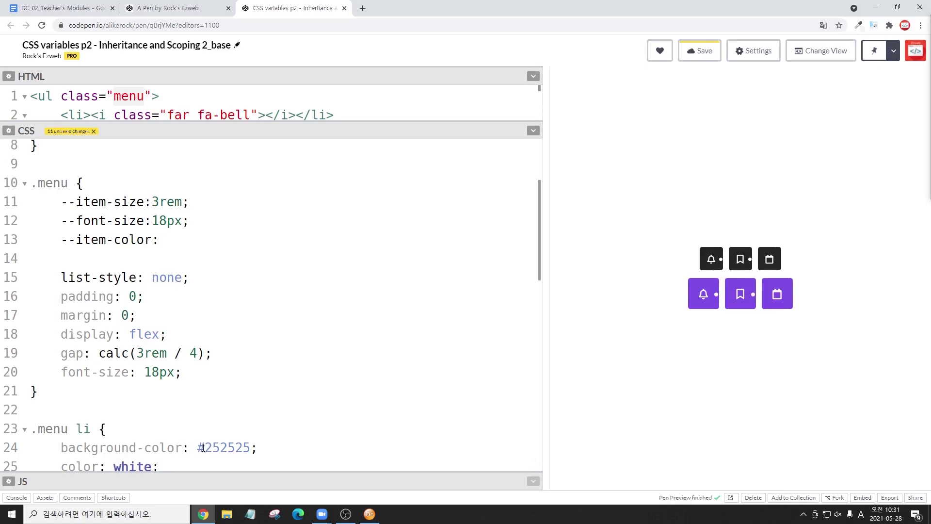
left_click_drag(198, 447, 250, 248)
key("ctrl+c")
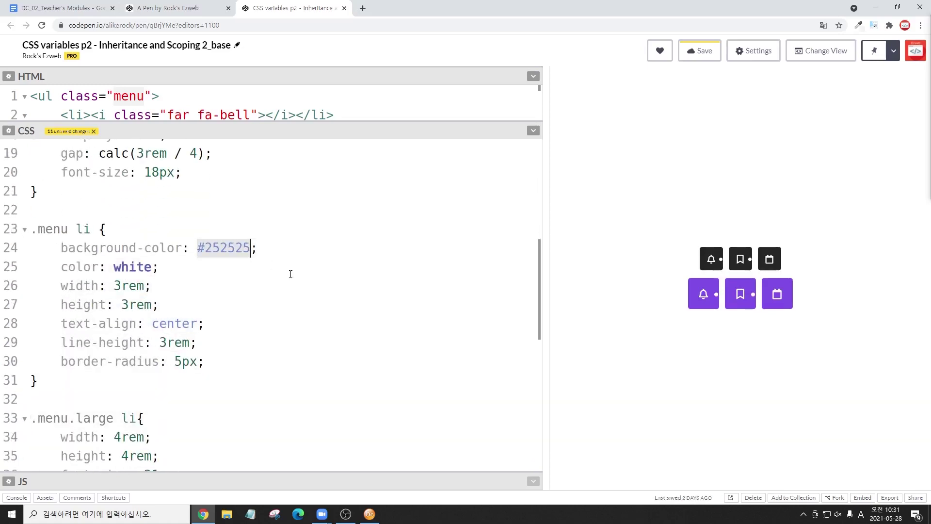
scroll(290, 274, "up", 3)
scroll(252, 284, "up", 2)
key("ctrl+v")
type(";")
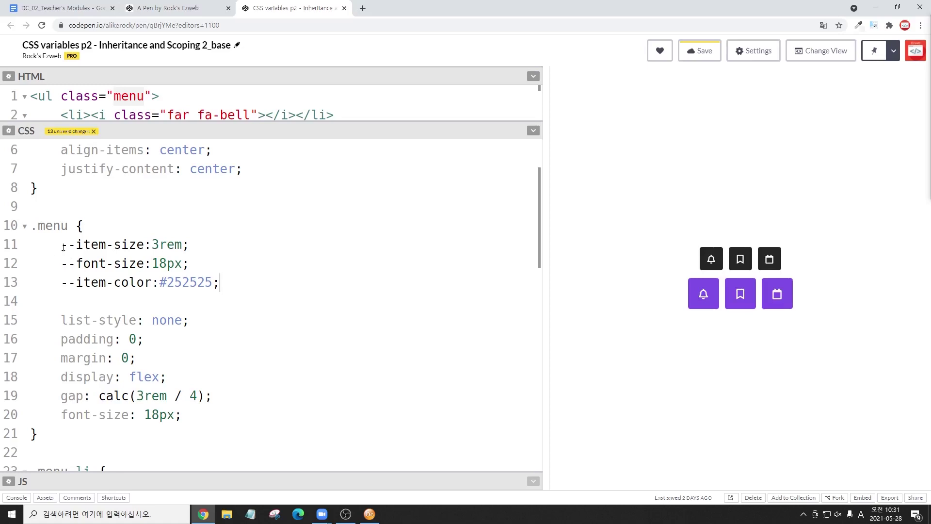
- Replace 3rem in the gap calc() with var(--item-size)
left_click_drag(61, 245, 144, 244)
key("ctrl+c")
left_click_drag(136, 395, 167, 396)
type("var(")
key("ctrl+v")
- Make the .menu li height and line-height use var(--item-size)
left_click_drag(136, 396, 259, 396)
key("ctrl+c")
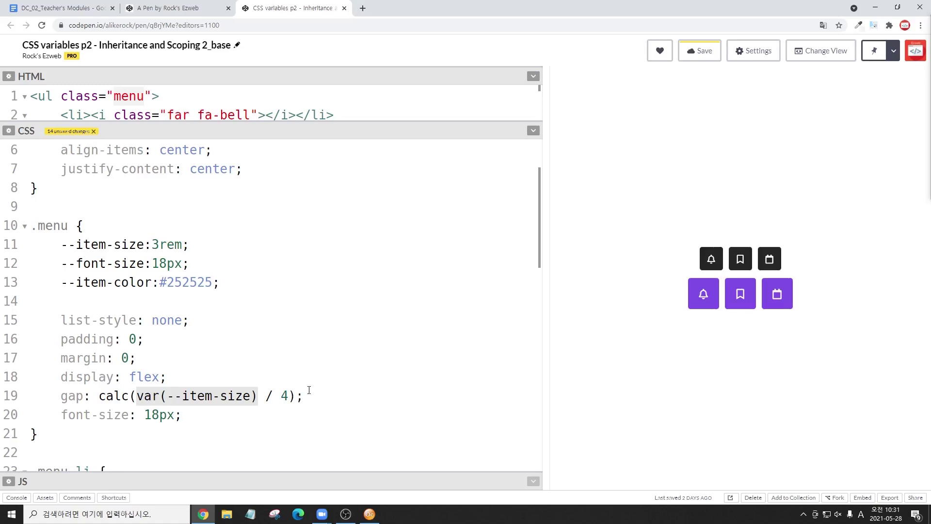
scroll(309, 390, "down", 3)
left_click_drag(121, 401, 154, 402)
key("ctrl+v")
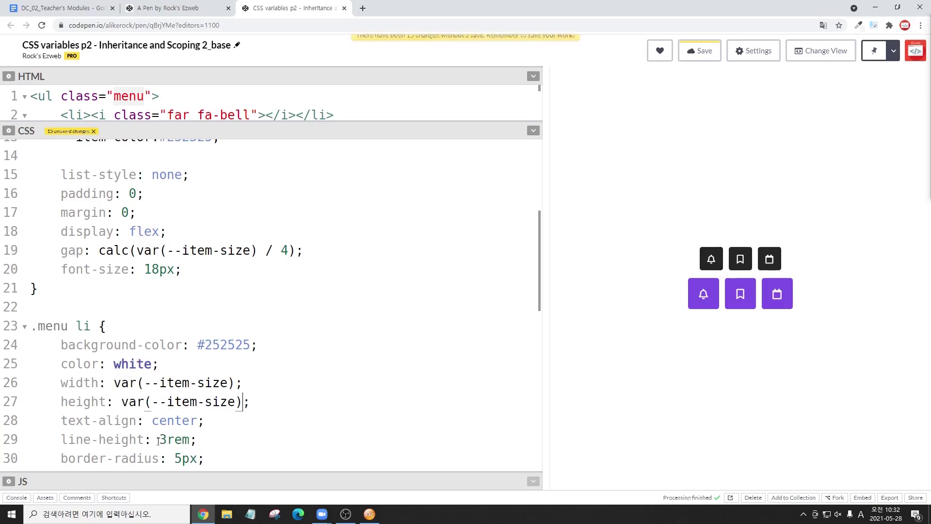
left_click_drag(158, 439, 196, 439)
key("ctrl+v")
- Try --item-size at 4rem, then set it back to 3rem
scroll(264, 436, "down", 2)
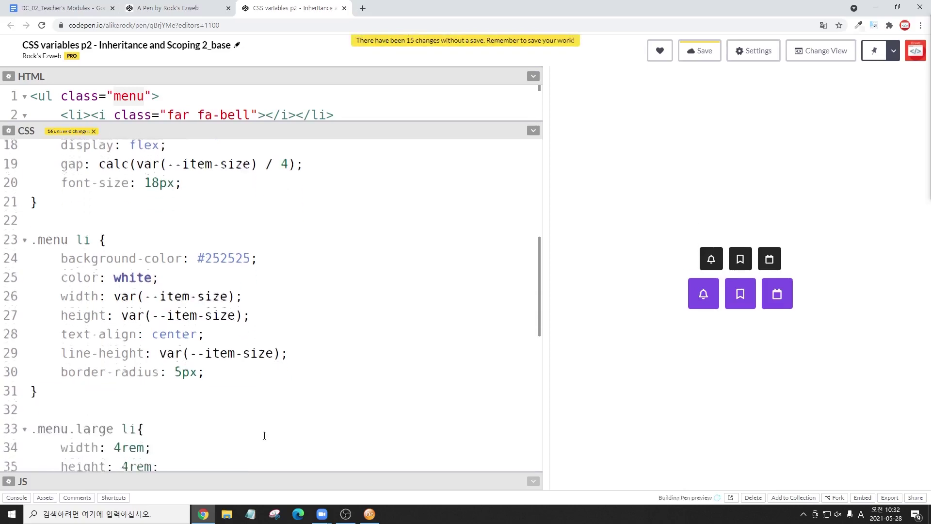
scroll(264, 435, "down", 2)
scroll(340, 455, "down", 2)
scroll(364, 383, "up", 2)
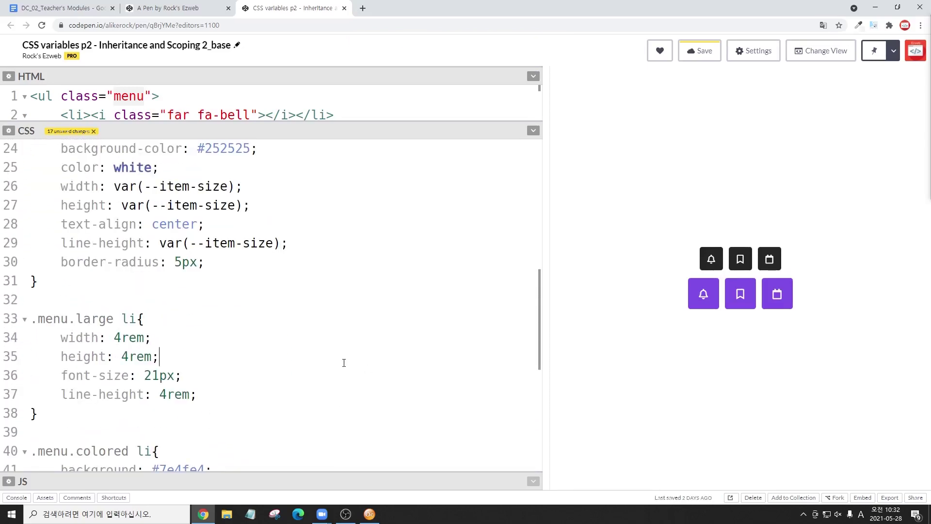
scroll(354, 367, "up", 4)
scroll(164, 188, "up", 2)
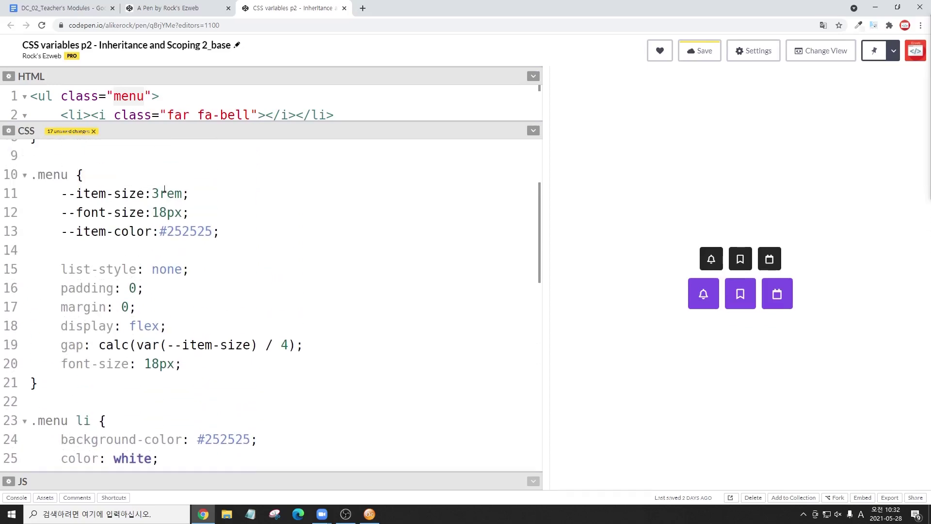
left_click(153, 191)
key("Delete")
type("4")
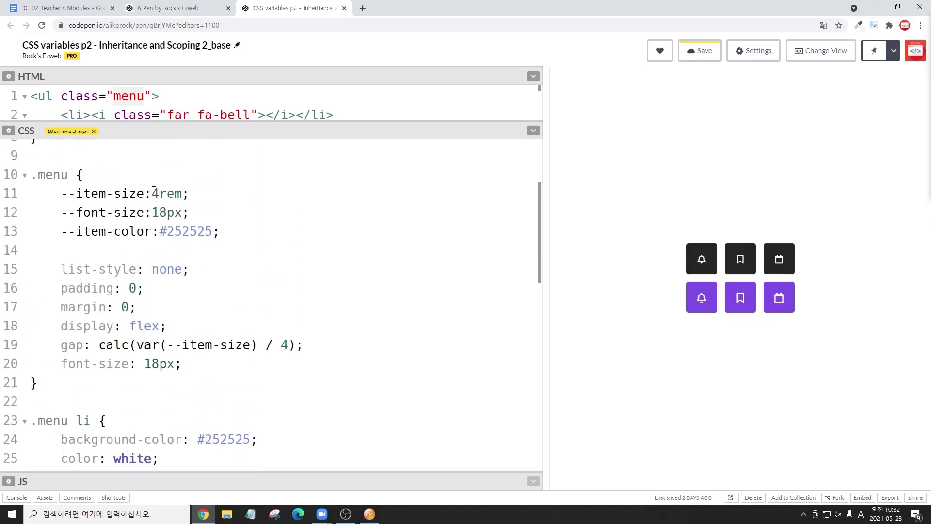
key("BackSpace")
type("3")
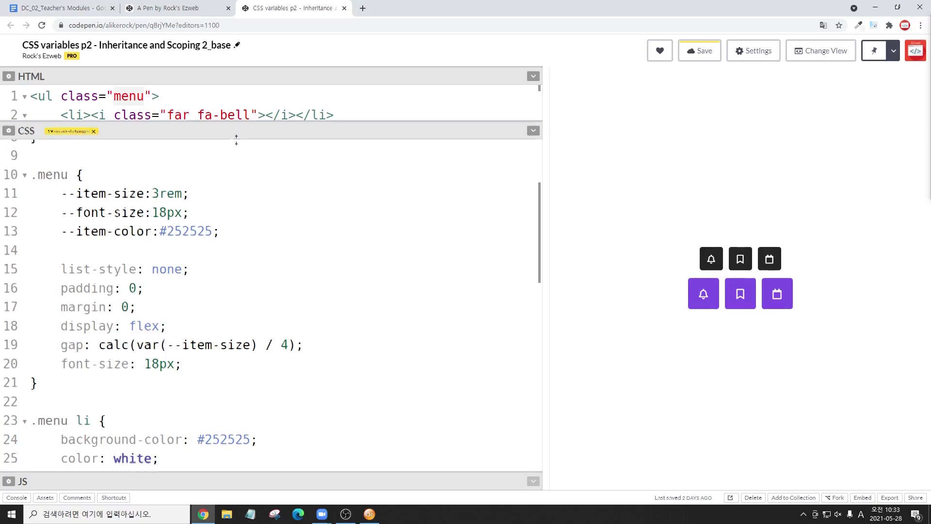
left_click_drag(234, 131, 246, 251)
scroll(208, 194, "down", 1)
- Highlight the 'large' and 'colored' classes on HTML line 7 and resize the HTML pane
double_click(170, 161)
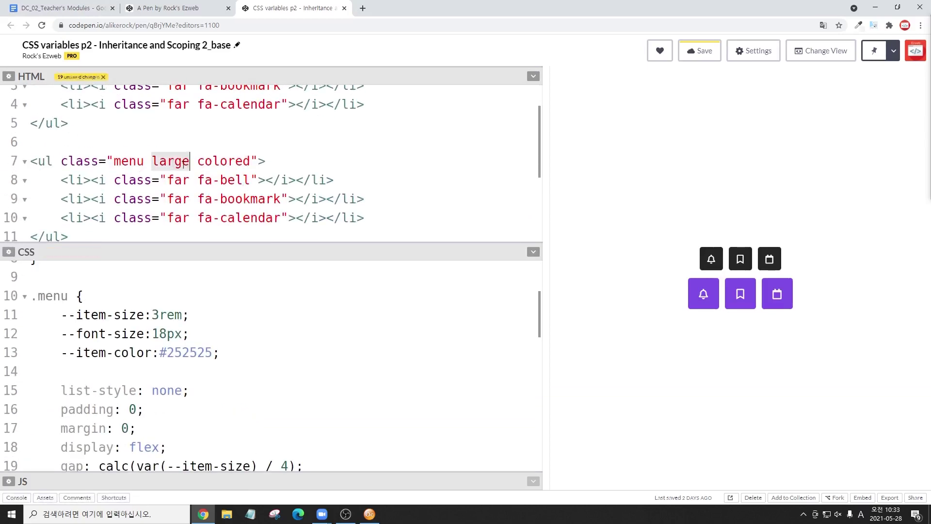
double_click(210, 162)
left_click_drag(329, 257, 311, 194)
scroll(287, 343, "down", 7)
left_click(286, 343)
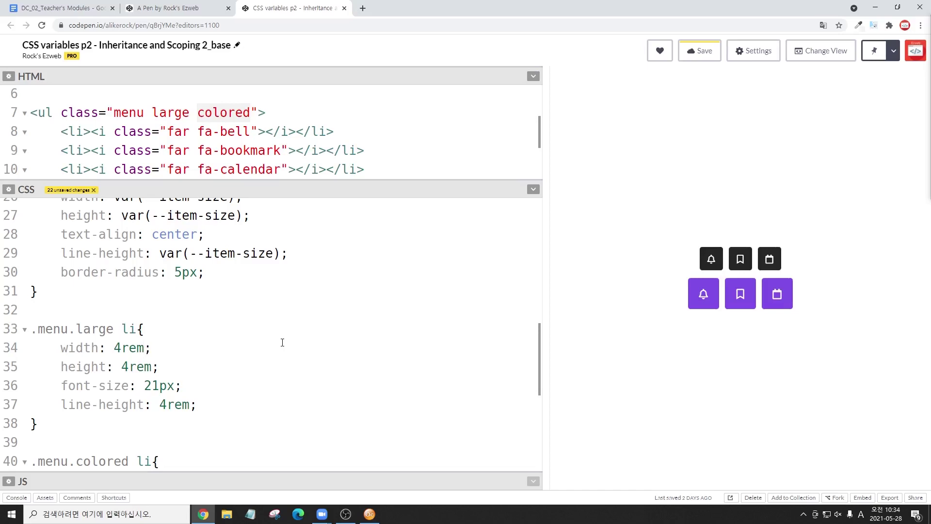
- Scroll the CSS to the .menu.large li rule and place the caret after its opening brace
scroll(228, 322, "up", 3)
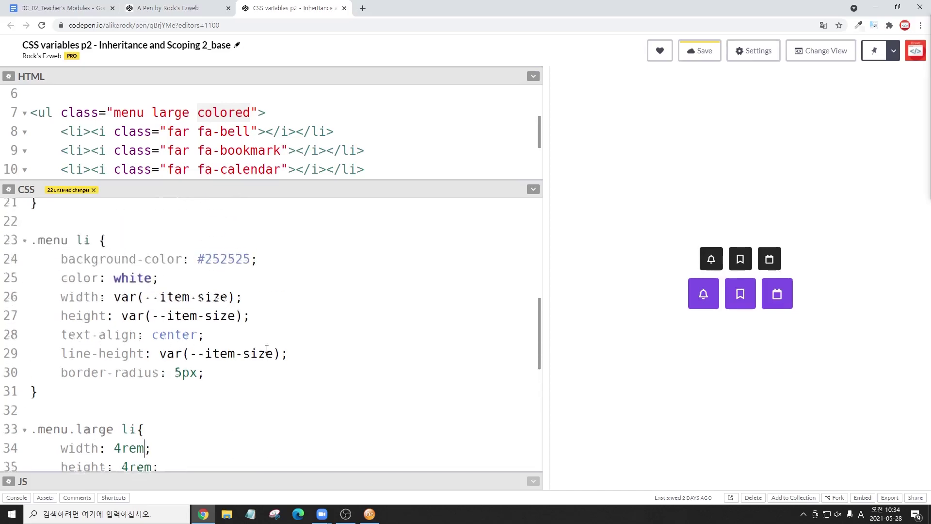
scroll(221, 308, "up", 2)
scroll(245, 325, "up", 5)
left_click_drag(61, 301, 196, 305)
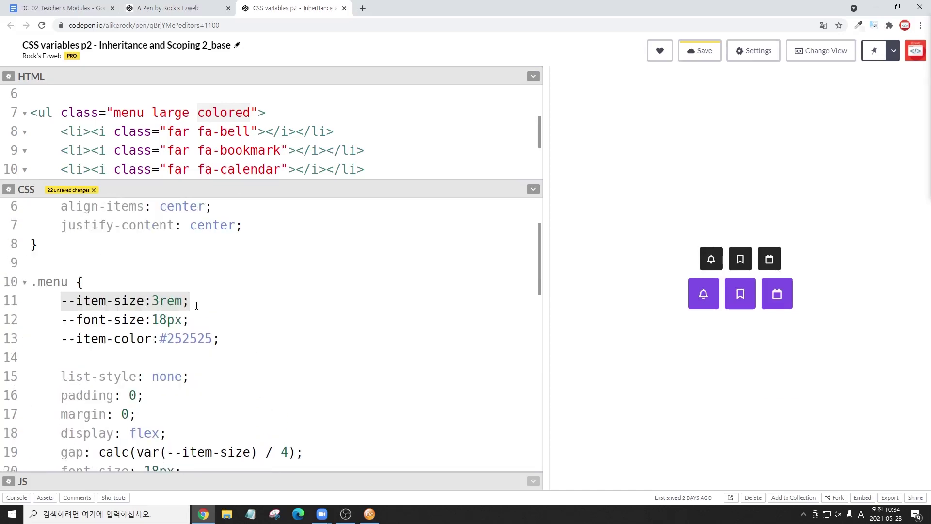
scroll(264, 329, "down", 7)
scroll(254, 329, "down", 3)
left_click(38, 329)
left_click(174, 328)
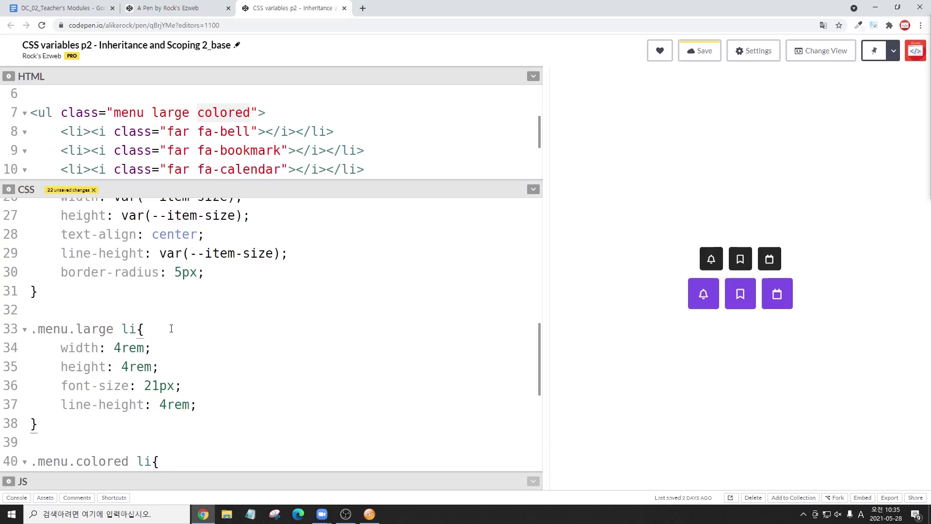
key("Return")
type("--item-size:3rem;")
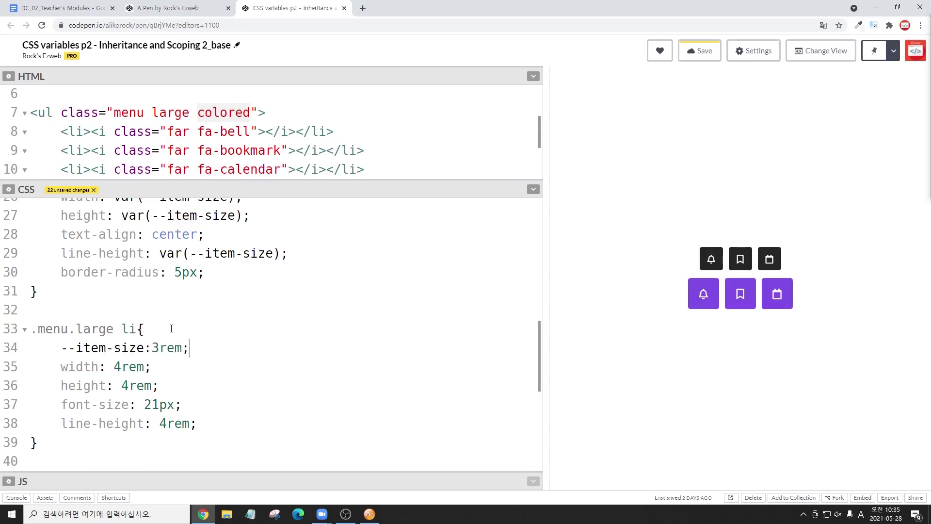
key("Left")
key("Left")
key("Left")
key("BackSpace")
type("4")
key("End")
key("Return")
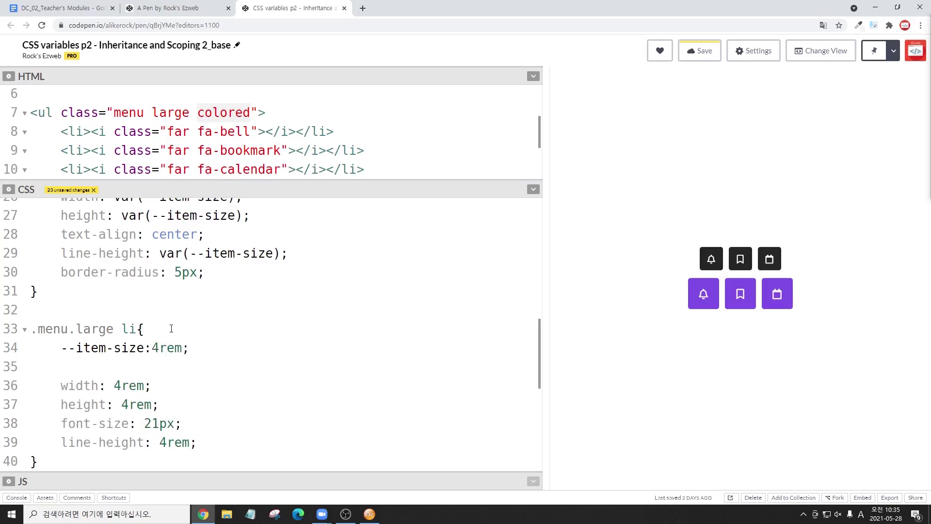
scroll(166, 303, "down", 2)
left_click_drag(114, 289, 145, 287)
type("var")
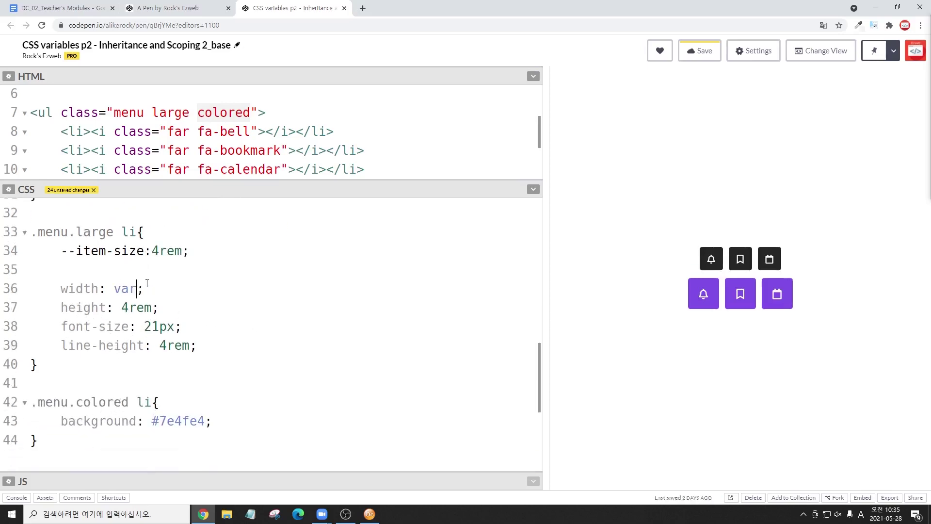
type("(--item-size")
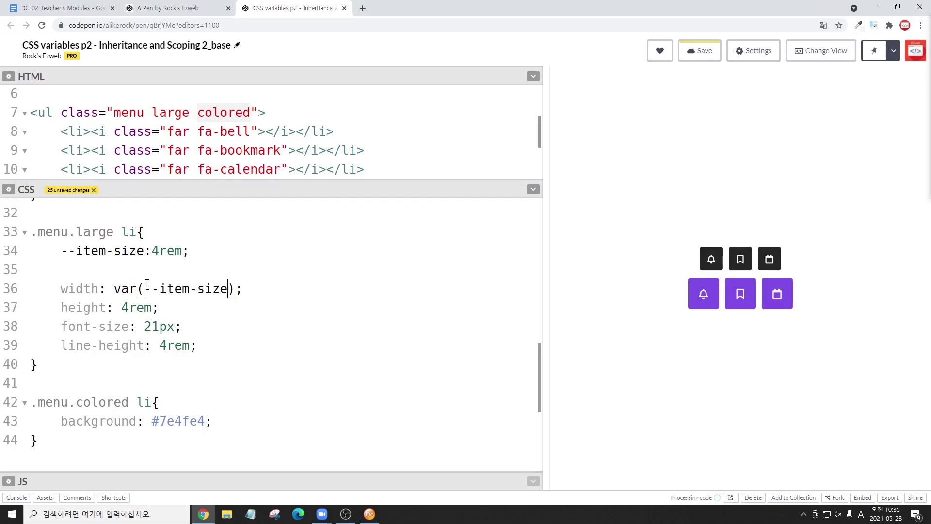
left_click_drag(114, 288, 235, 289)
key("ctrl+c")
double_click(135, 308)
key("ctrl+v")
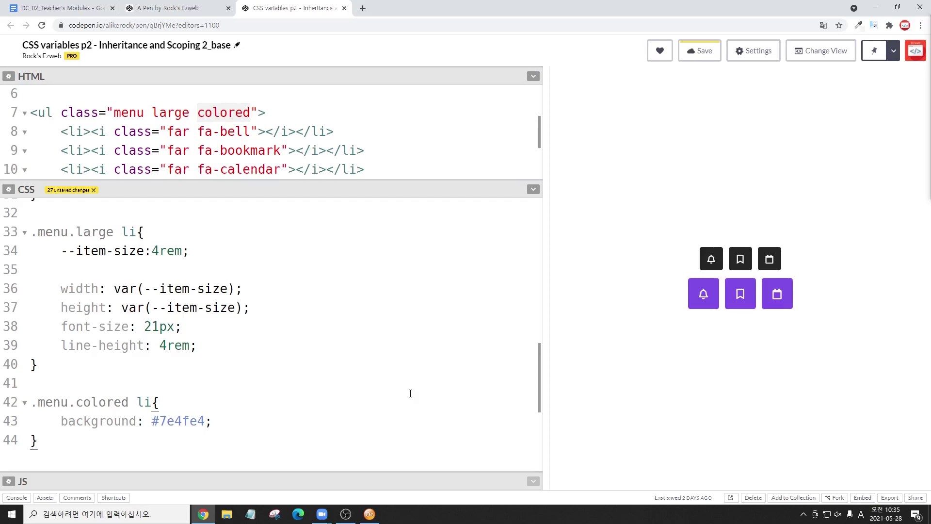
key("ctrl+z")
key("ctrl+z")
key("ctrl+z")
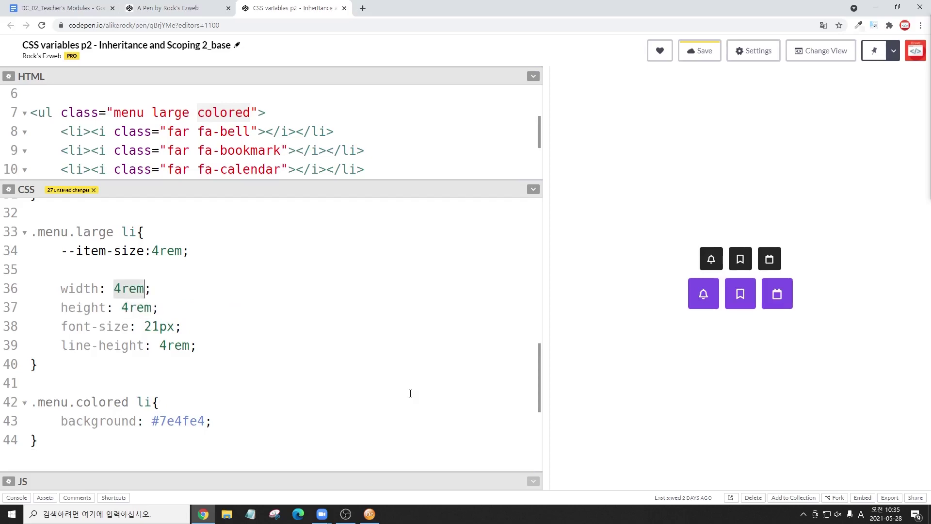
key("ctrl+z")
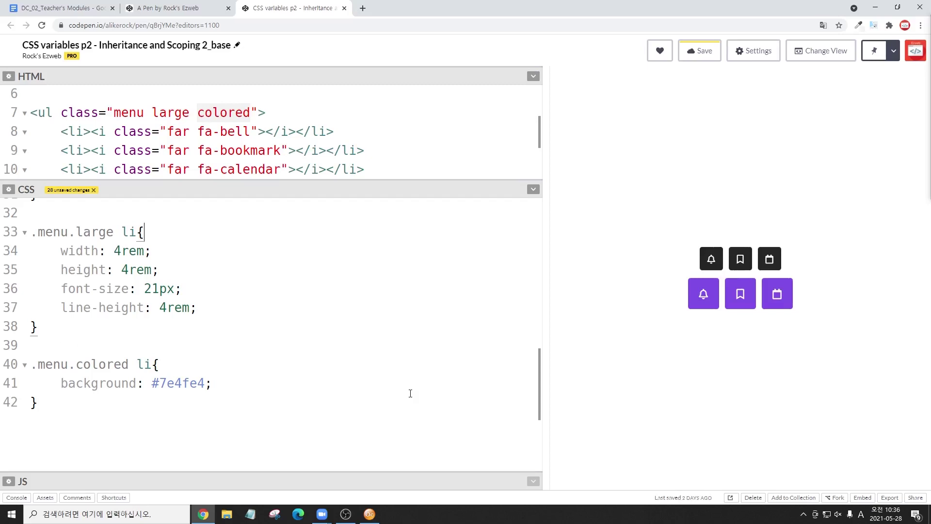
left_click_drag(123, 232, 30, 232)
- Paste .menu.large as a new rule at the bottom declaring --item-size: 4rem
key("ctrl+c")
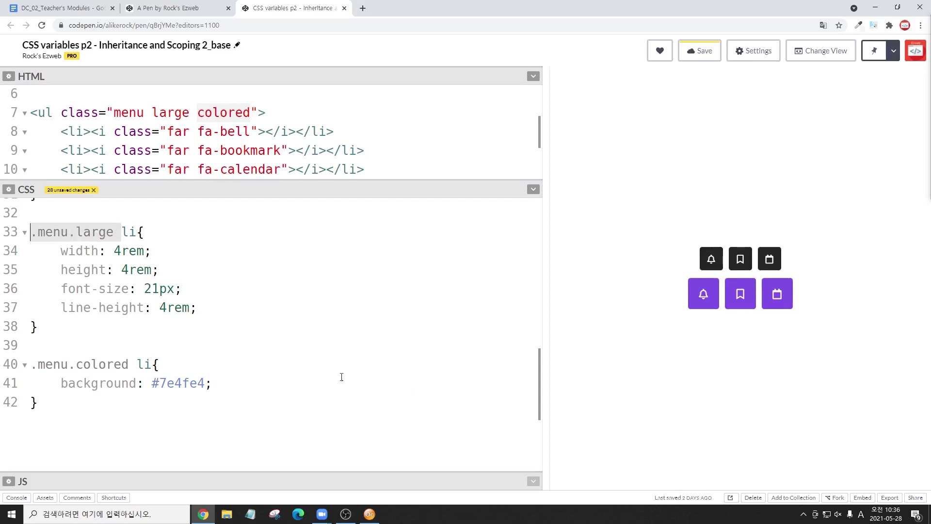
left_click(163, 423)
key("Return")
key("ctrl+v")
type("{")
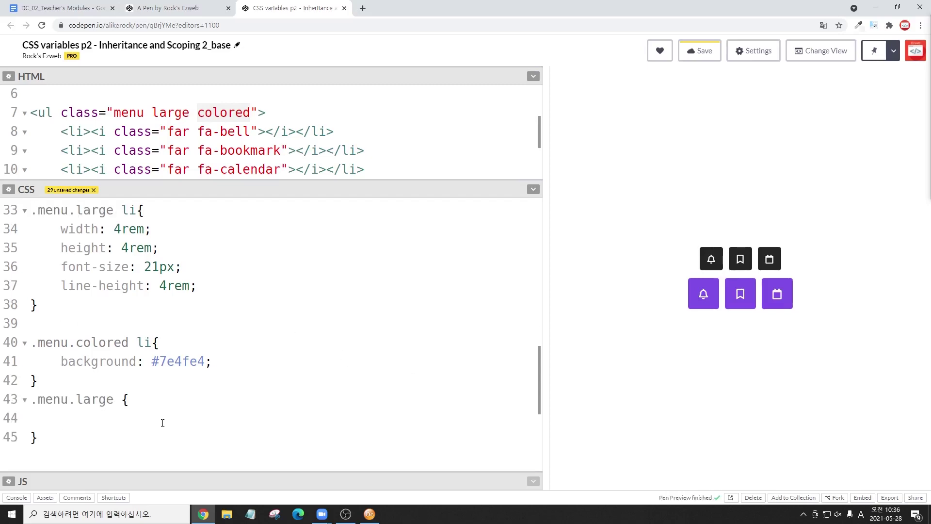
type("--item-size:4rem;")
scroll(234, 318, "up", 1)
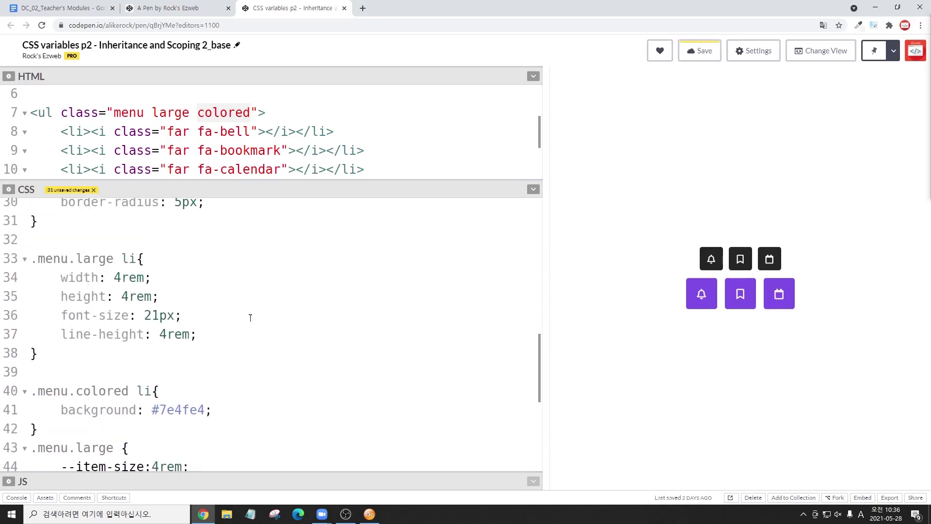
scroll(235, 317, "down", 1)
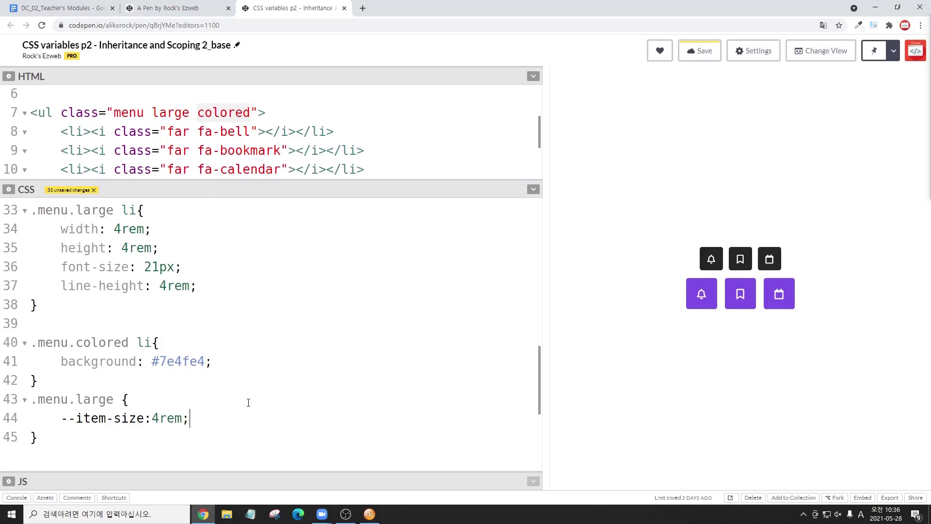
- Add --font-size: 21px to the new rule and collapse the HTML panel
key("Return")
type("--i")
key("BackSpace")
type("font-size: 21px;")
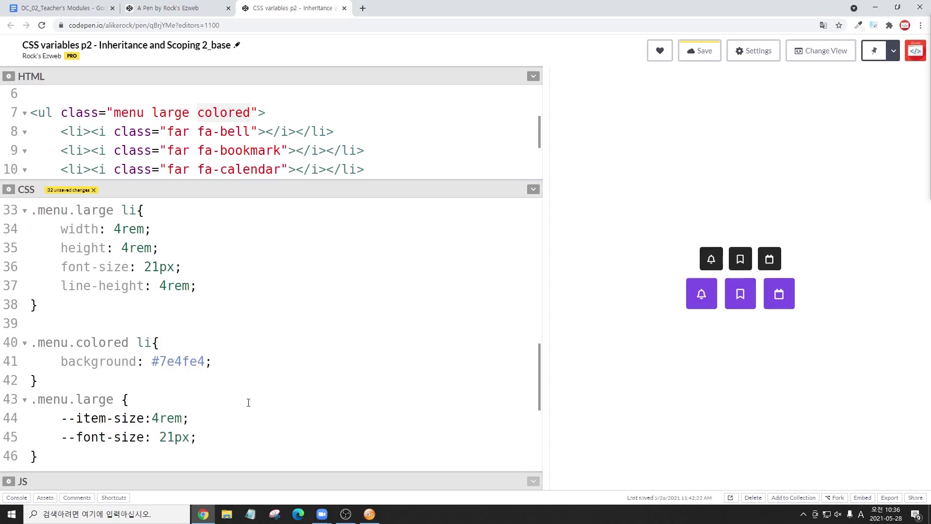
double_click(370, 189)
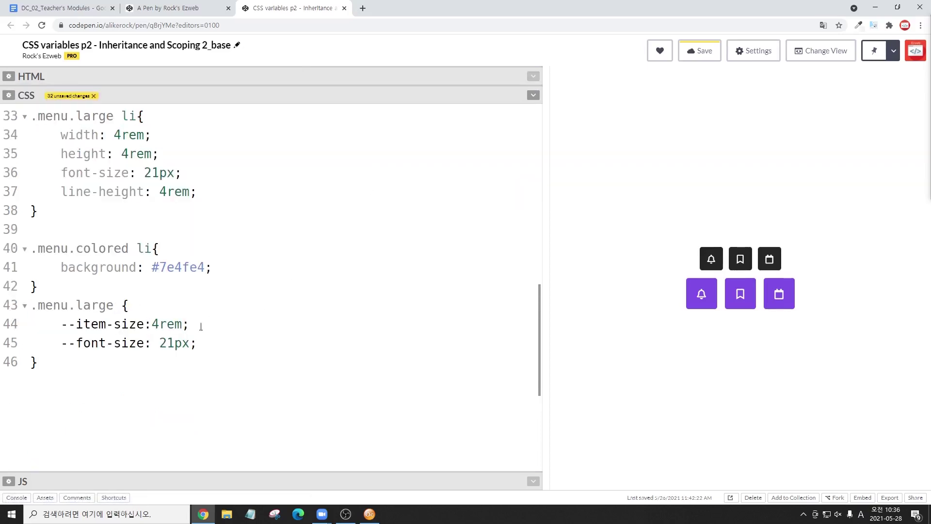
key("shift+Home")
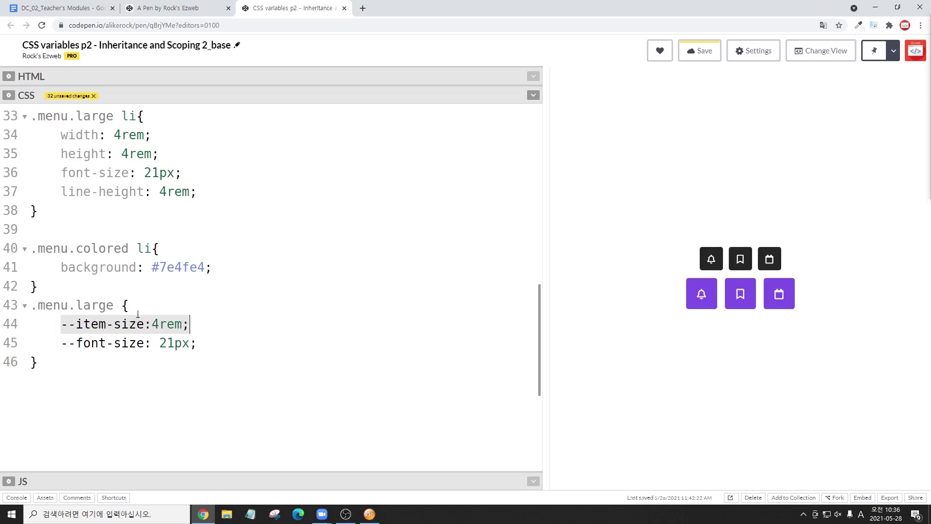
scroll(342, 334, "up", 1)
scroll(342, 329, "up", 1)
scroll(194, 272, "up", 4)
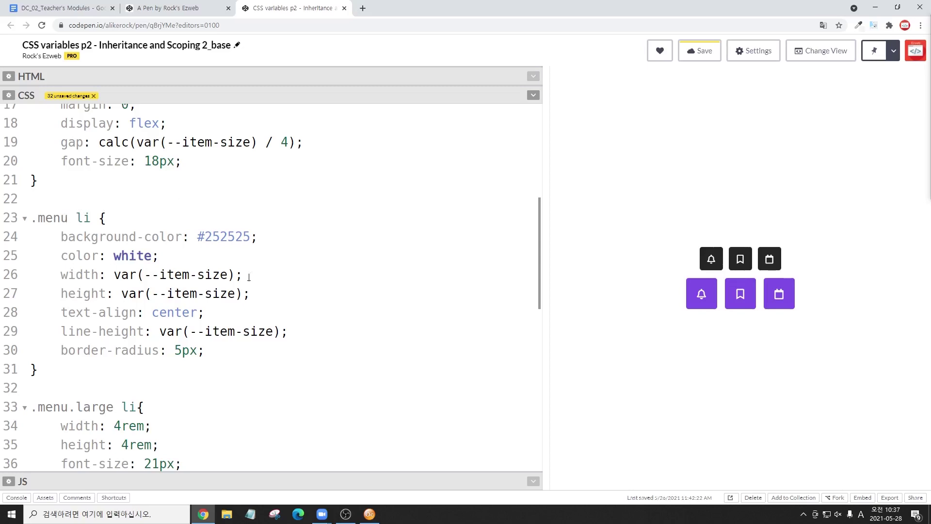
left_click_drag(144, 274, 230, 275)
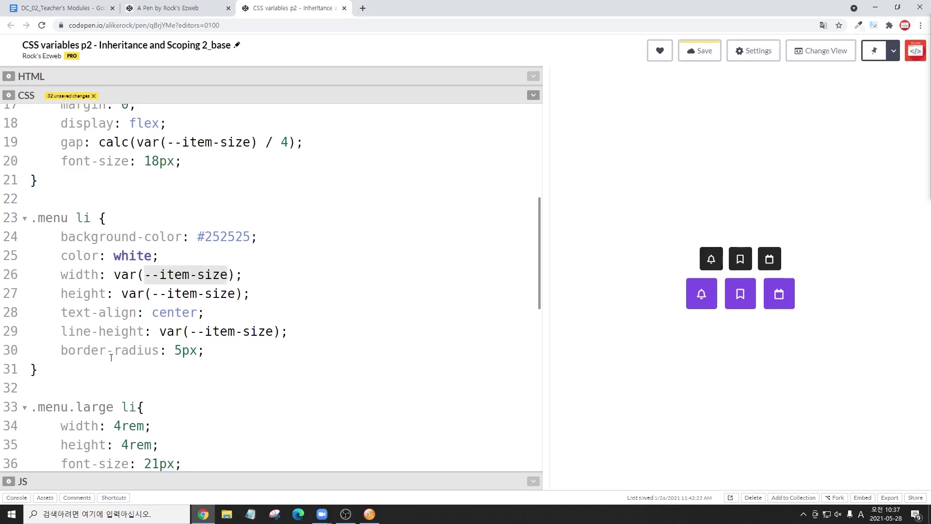
left_click_drag(113, 372, 10, 220)
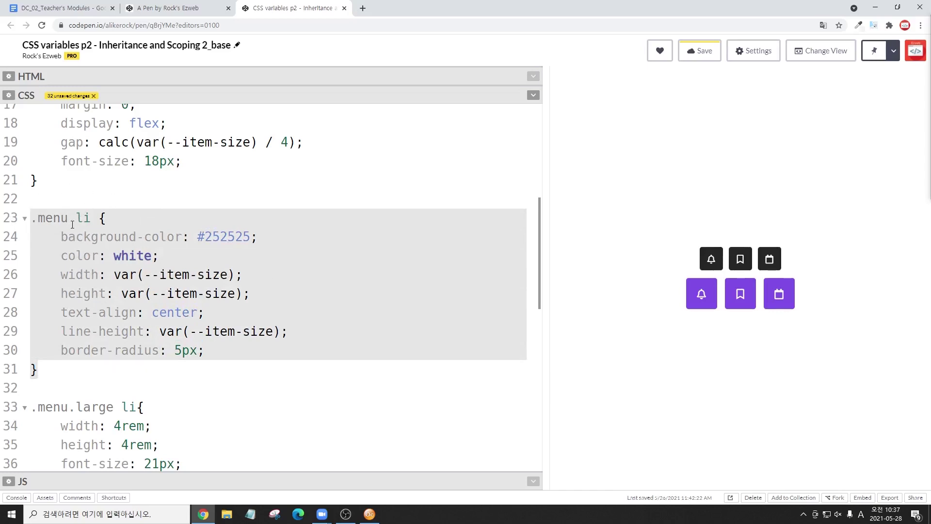
scroll(73, 228, "down", 3)
scroll(83, 272, "down", 2)
scroll(92, 314, "down", 1)
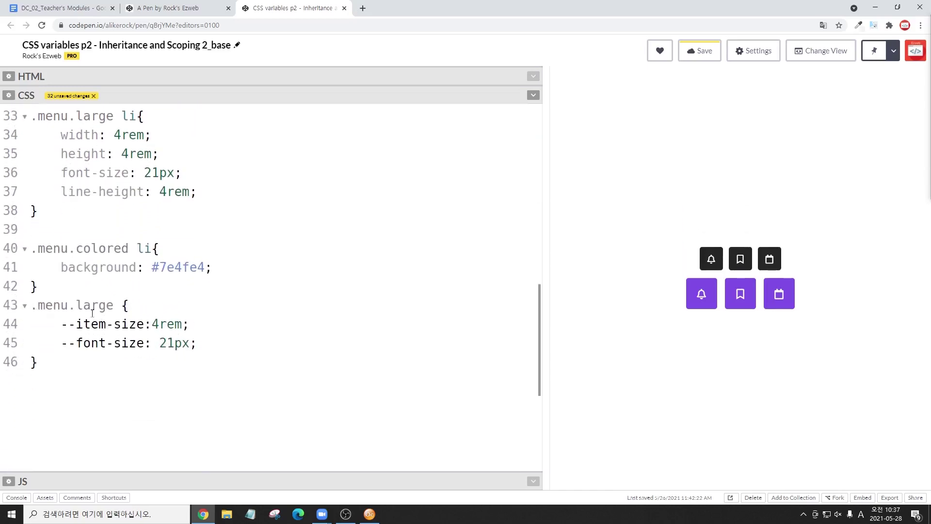
left_click_drag(115, 309, 30, 309)
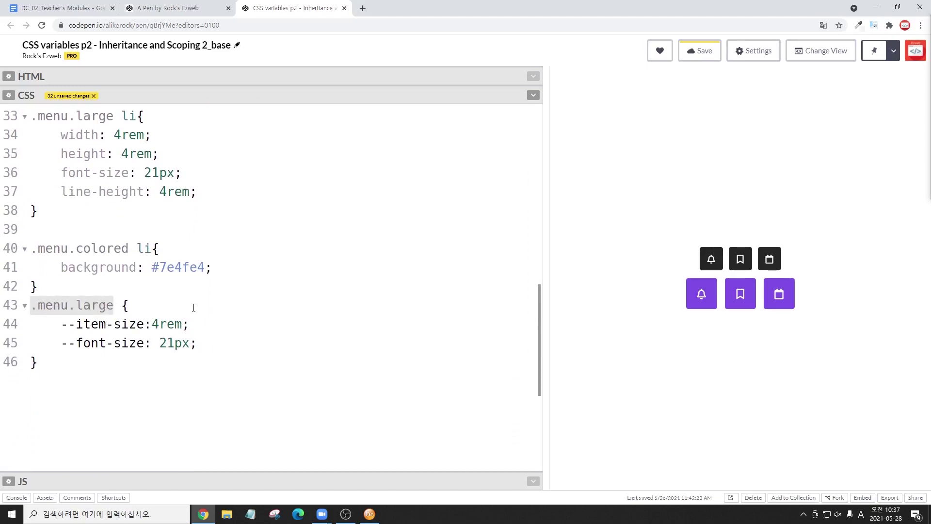
left_click_drag(70, 327, 195, 331)
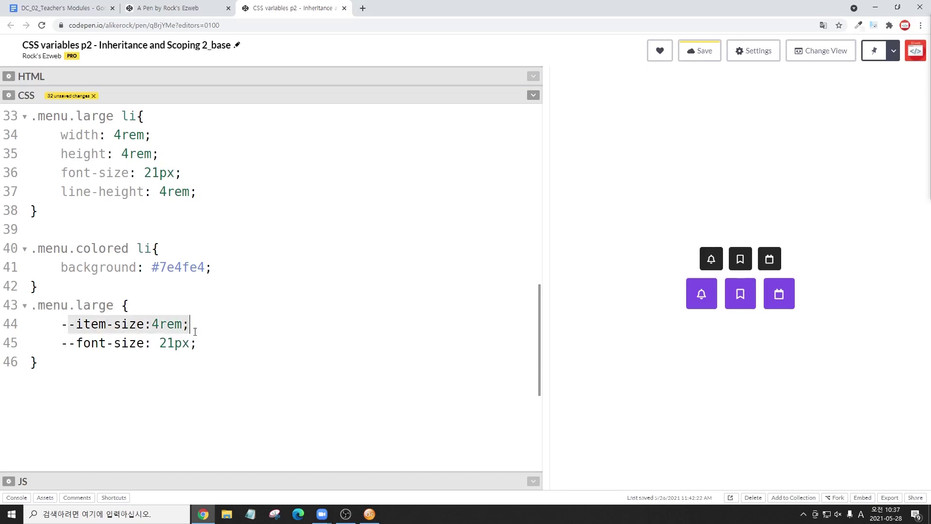
scroll(301, 322, "up", 1)
scroll(301, 322, "up", 5)
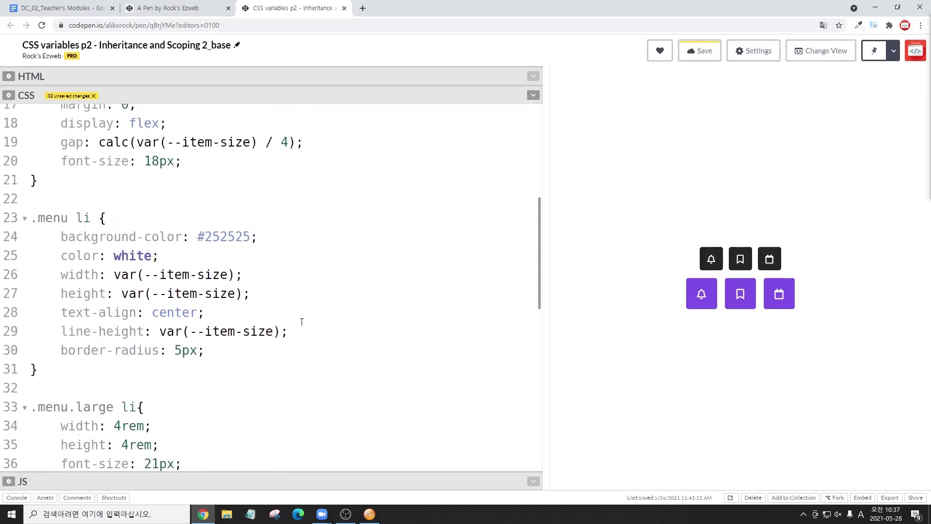
left_click_drag(106, 274, 278, 310)
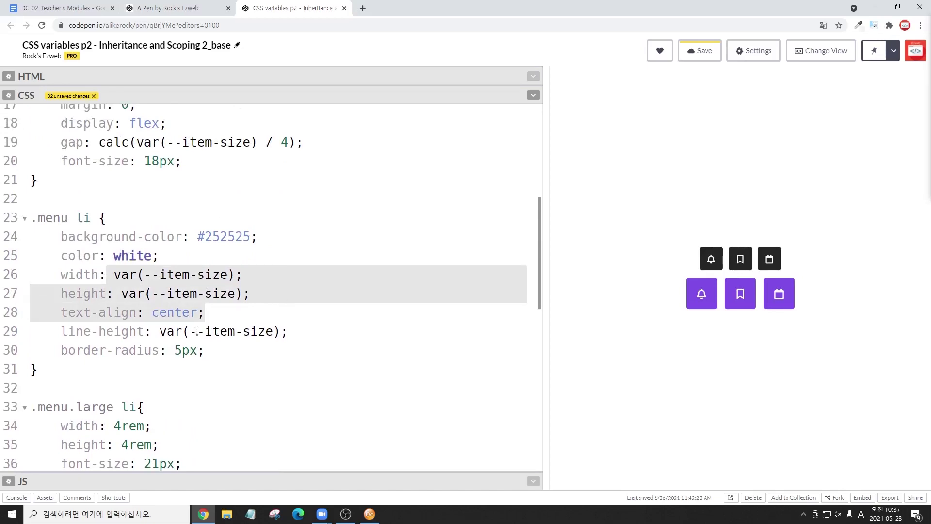
left_click(205, 274)
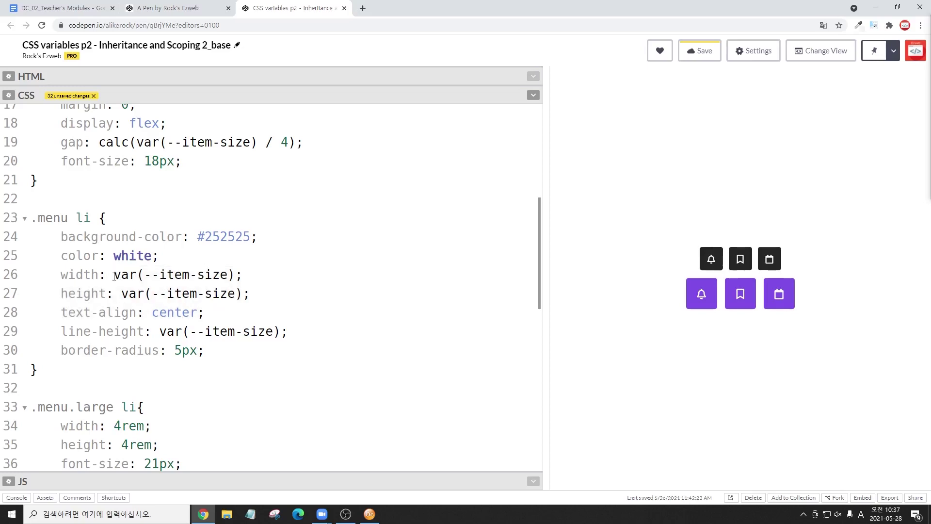
scroll(202, 291, "down", 5)
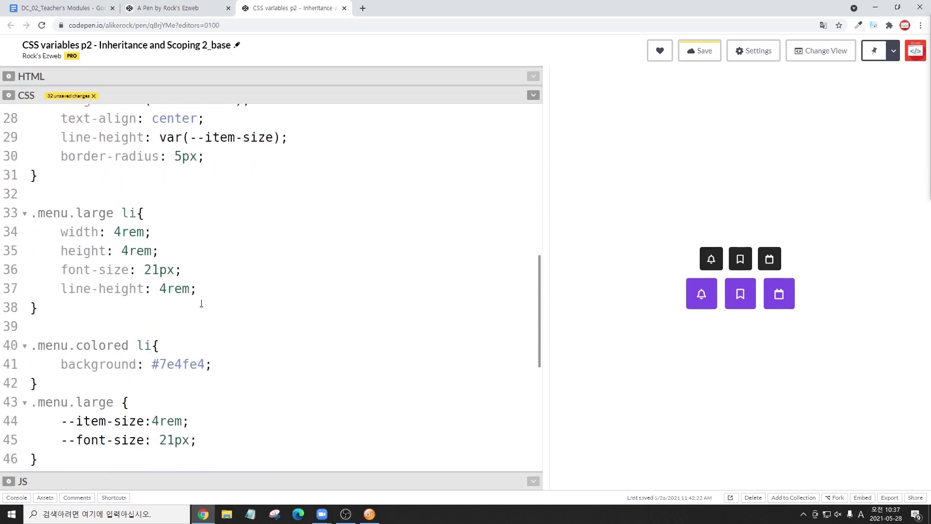
scroll(146, 340, "down", 2)
mouse_move(118, 365)
left_mouse_down()
mouse_move(32, 306)
mouse_move(144, 324)
left_mouse_up()
left_click(121, 343)
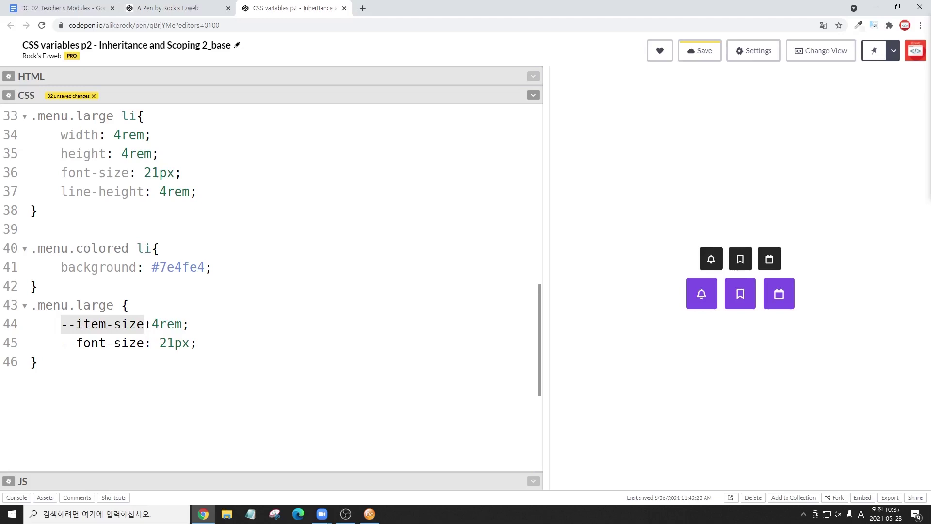
left_click_drag(128, 249, 30, 248)
- Add a trailing .menu.colored rule with --item-color: #7e4fe4, copying the colour from line 41
key("ctrl+c")
left_click(139, 407)
key("Return")
key("ctrl+v")
type("{")
key("Return")
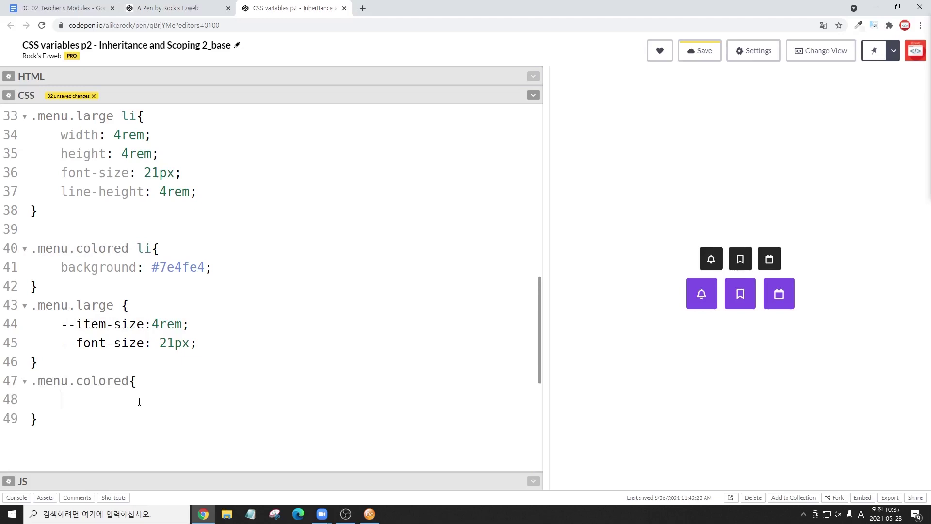
type("--item-color:")
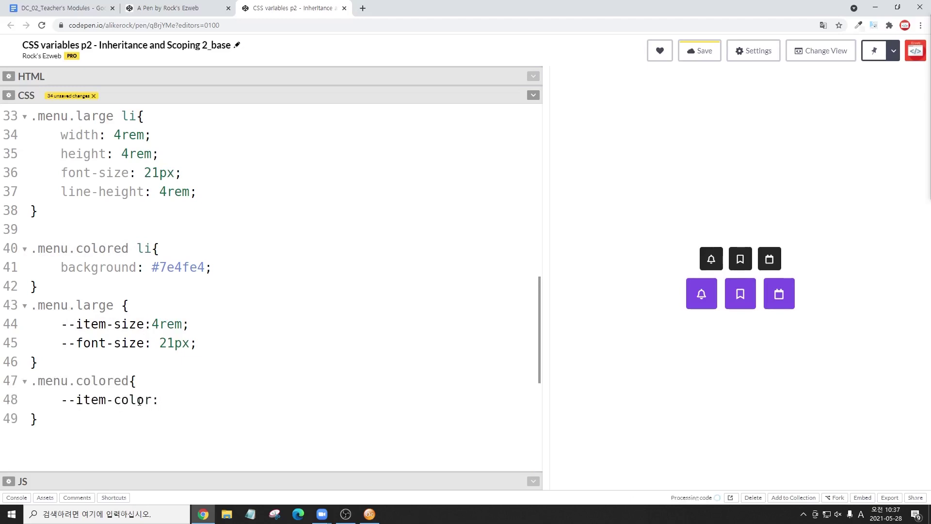
left_click_drag(152, 267, 223, 263)
key("ctrl+c")
left_click(265, 405)
key("ctrl+v")
type(";")
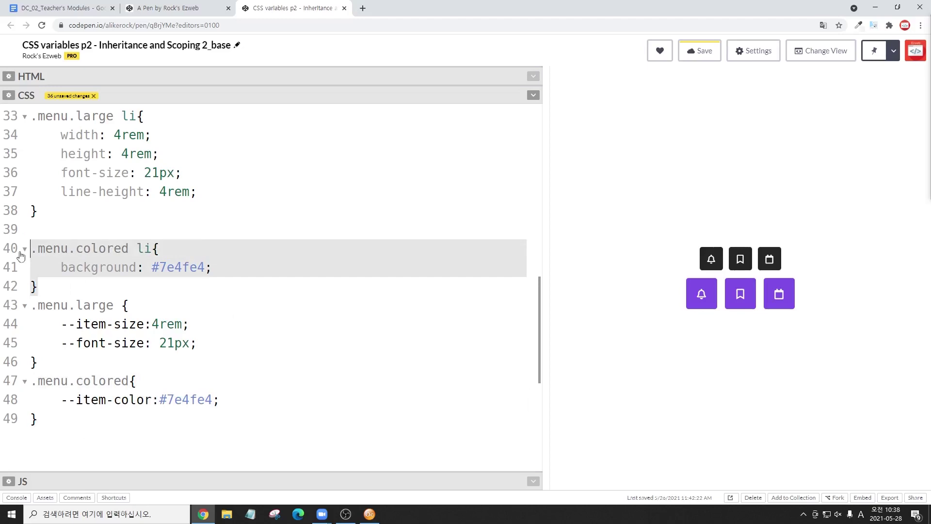
- Delete and restore the .menu.colored li rule, then review the #7e4fe4 value on line 41
key("BackSpace")
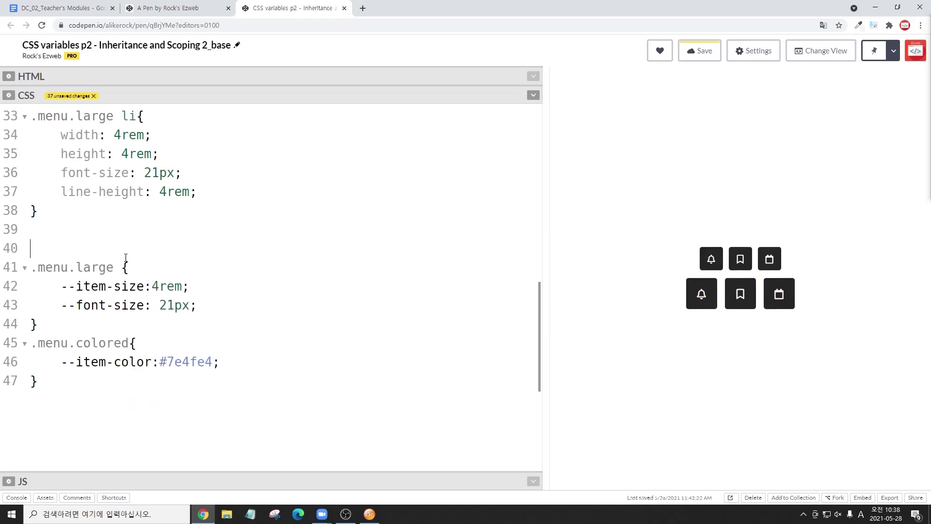
key("ctrl+z")
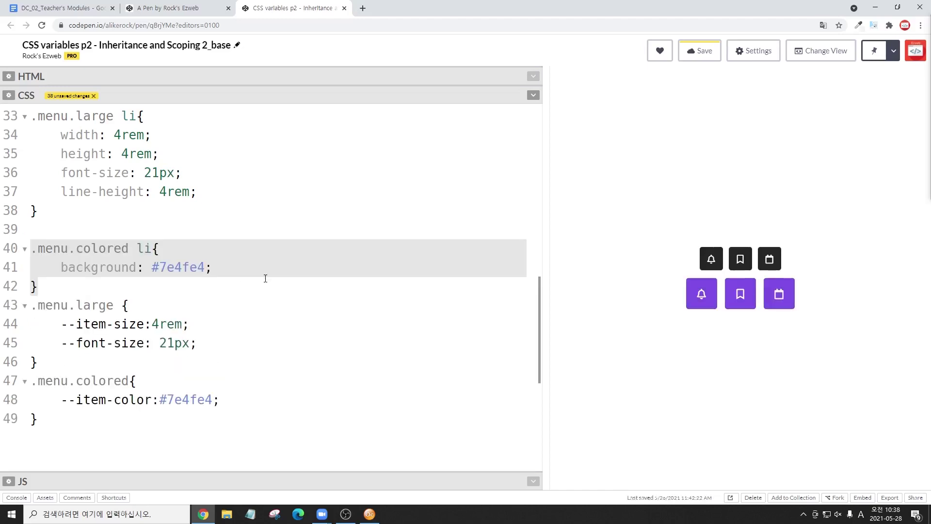
left_click(292, 392)
scroll(321, 328, "up", 1)
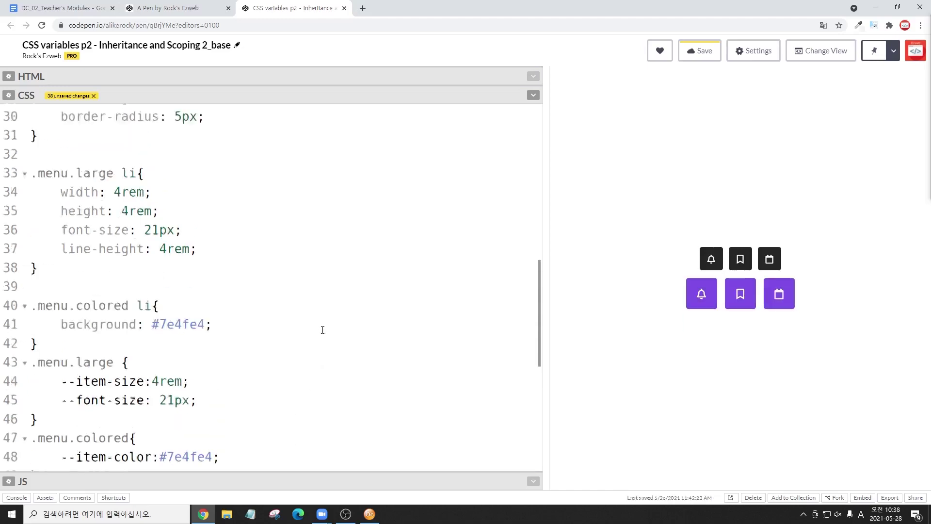
scroll(323, 323, "up", 4)
scroll(124, 346, "down", 1)
scroll(266, 313, "down", 2)
scroll(236, 305, "up", 3)
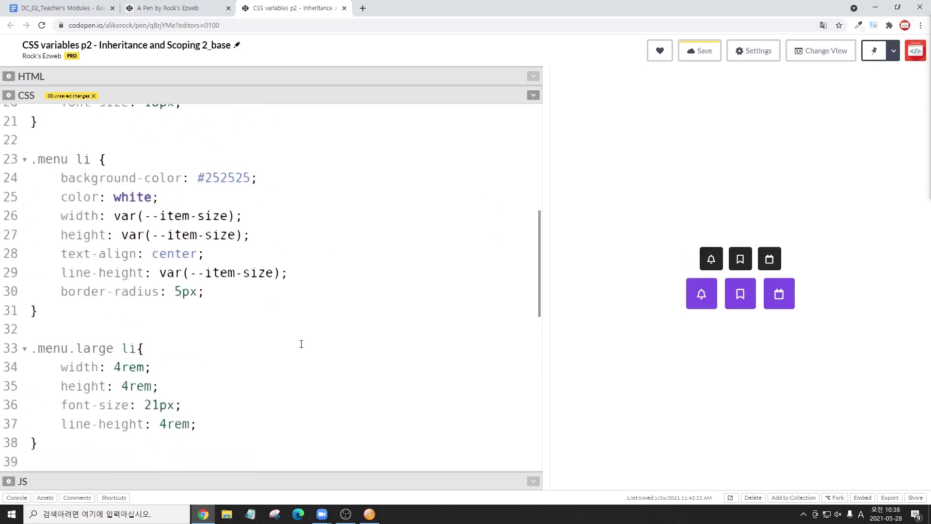
scroll(301, 344, "down", 5)
left_click_drag(152, 268, 205, 269)
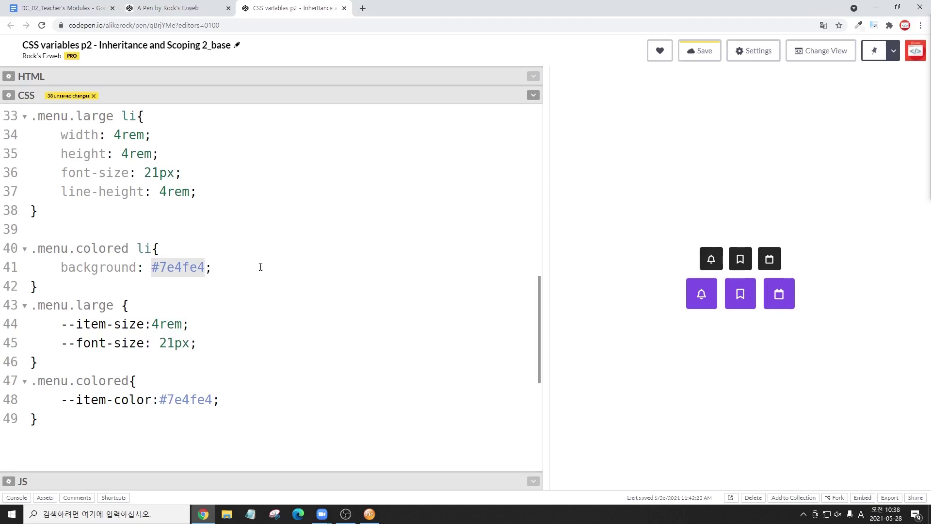
scroll(261, 264, "up", 3)
scroll(261, 263, "up", 2)
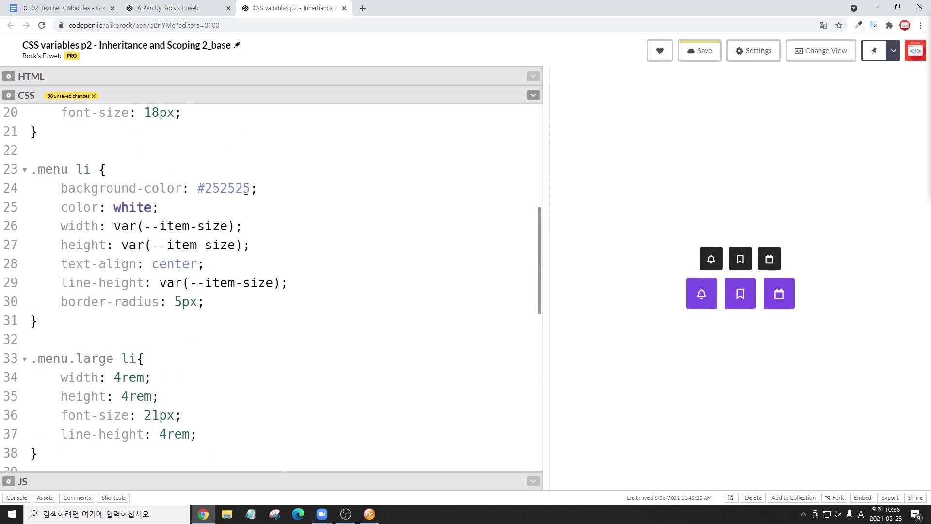
- Replace #252525 in the .menu li background-color on line 24 with var(--item-color)
left_click_drag(198, 188, 250, 188)
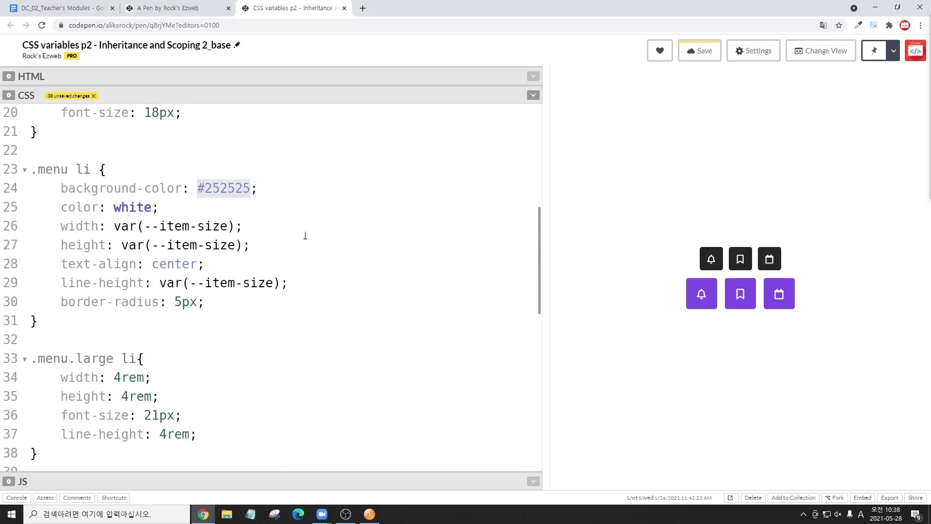
scroll(312, 238, "up", 2)
scroll(314, 237, "up", 2)
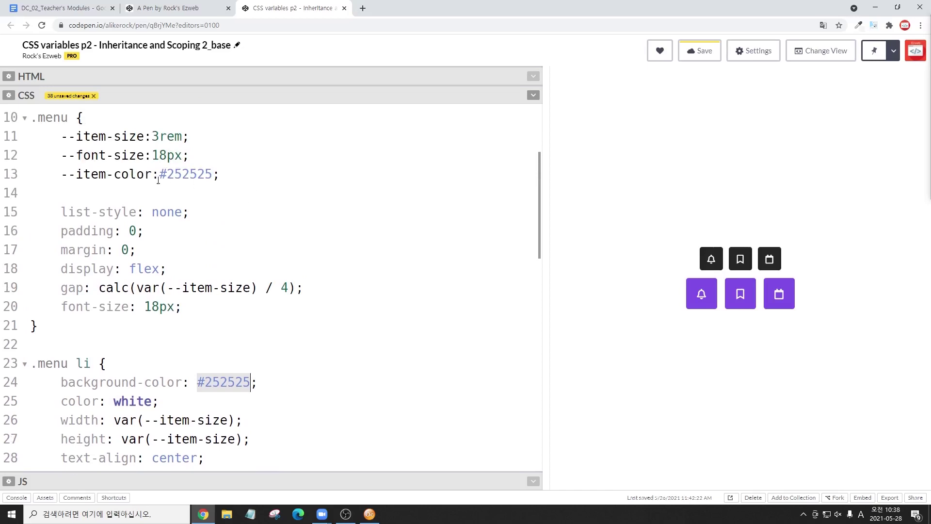
scroll(223, 374, "down", 2)
left_click(228, 285)
double_click(245, 284)
scroll(253, 271, "up", 2)
scroll(272, 379, "down", 2)
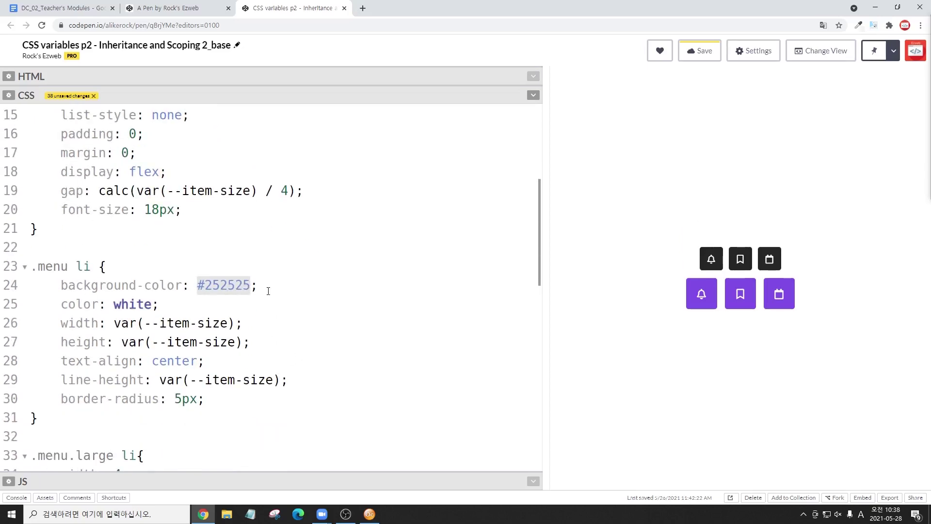
scroll(268, 291, "up", 1)
scroll(268, 291, "up", 1)
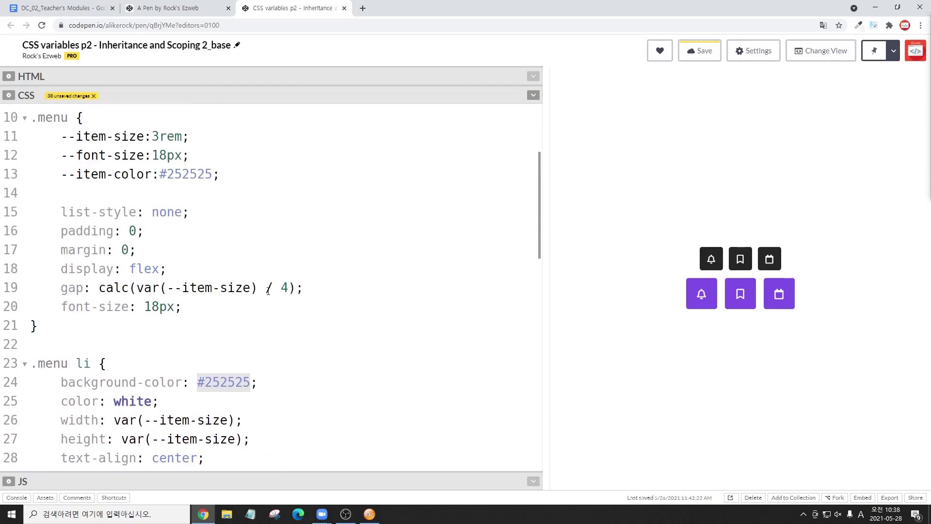
type("var(--item-color")
left_click(385, 383)
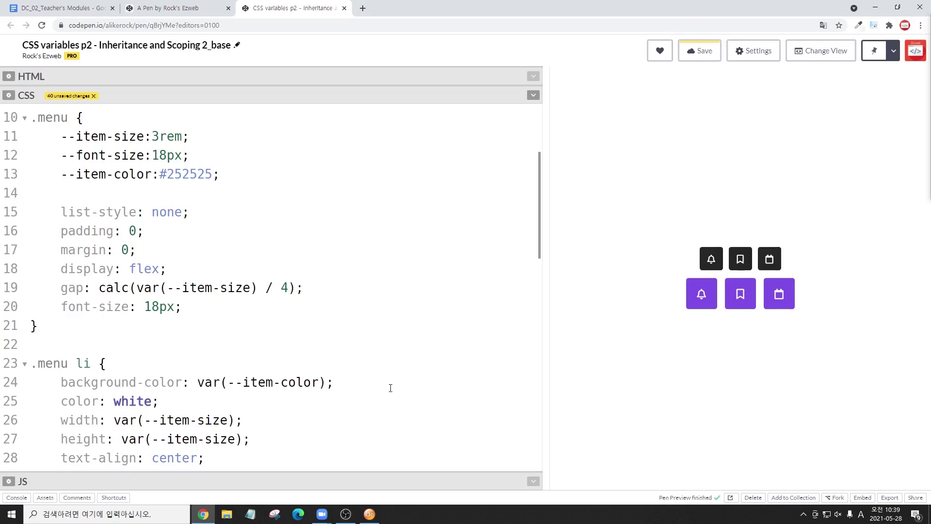
scroll(131, 434, "down", 5)
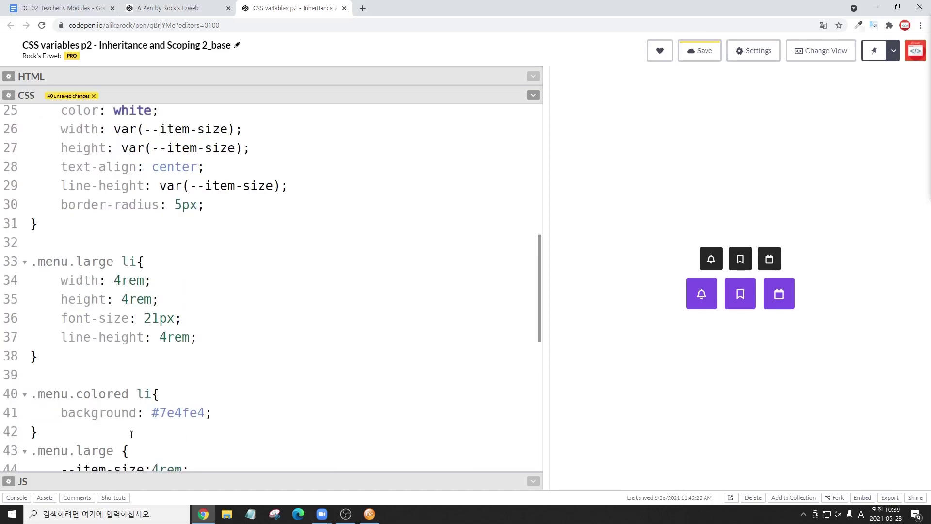
scroll(77, 431, "down", 1)
left_click_drag(77, 383, 28, 348)
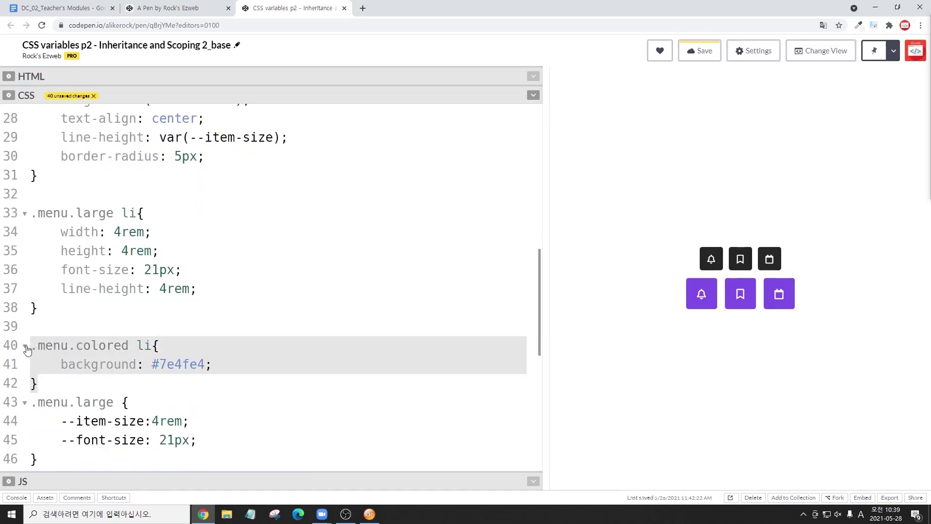
key("BackSpace")
scroll(274, 254, "up", 2)
left_click_drag(32, 406, 30, 309)
key("BackSpace")
key("BackSpace")
key("Delete")
key("Delete")
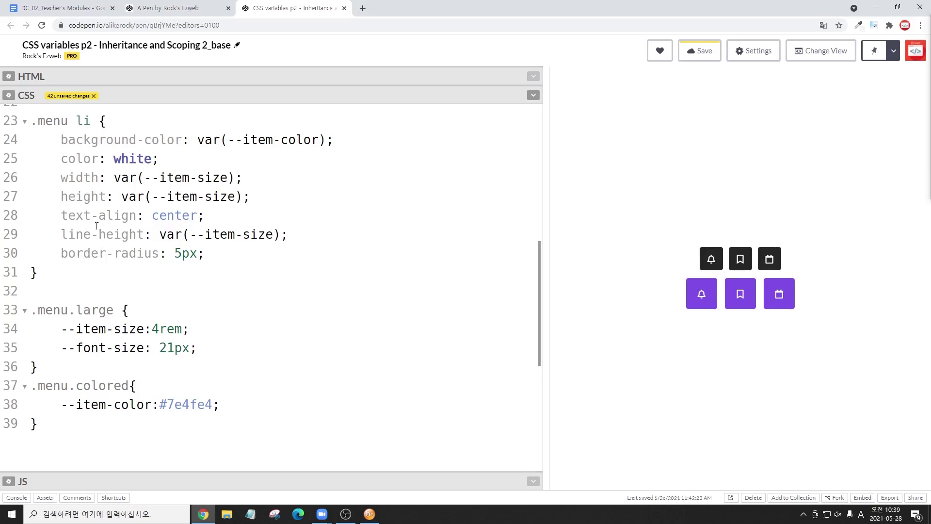
scroll(86, 120, "up", 1)
double_click(83, 128)
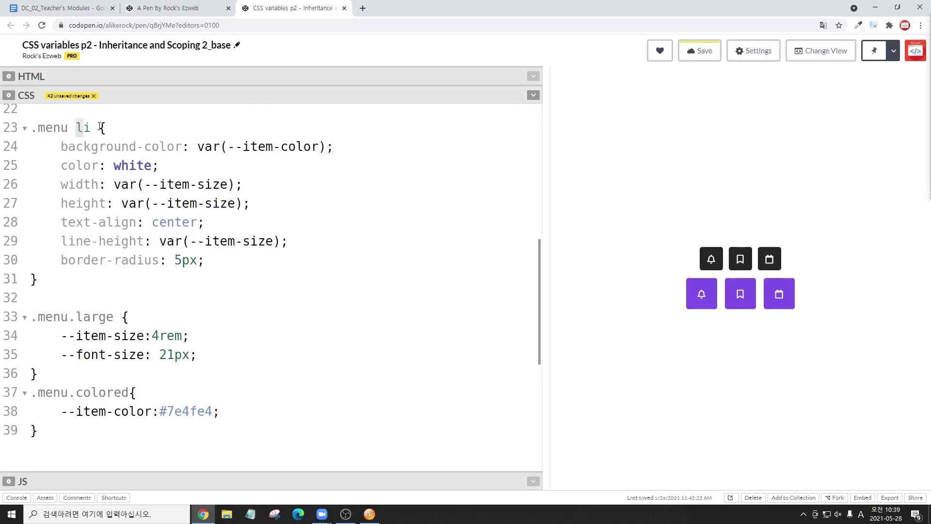
double_click(115, 319)
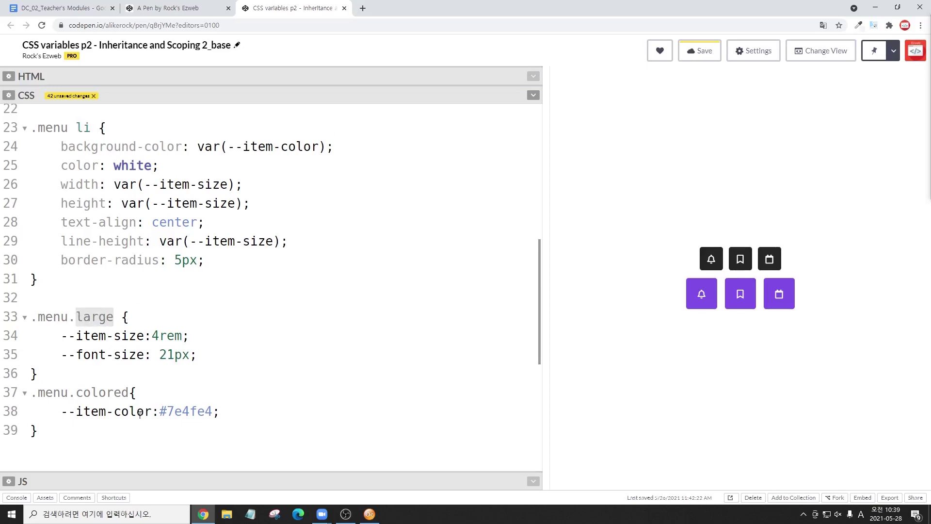
double_click(103, 391)
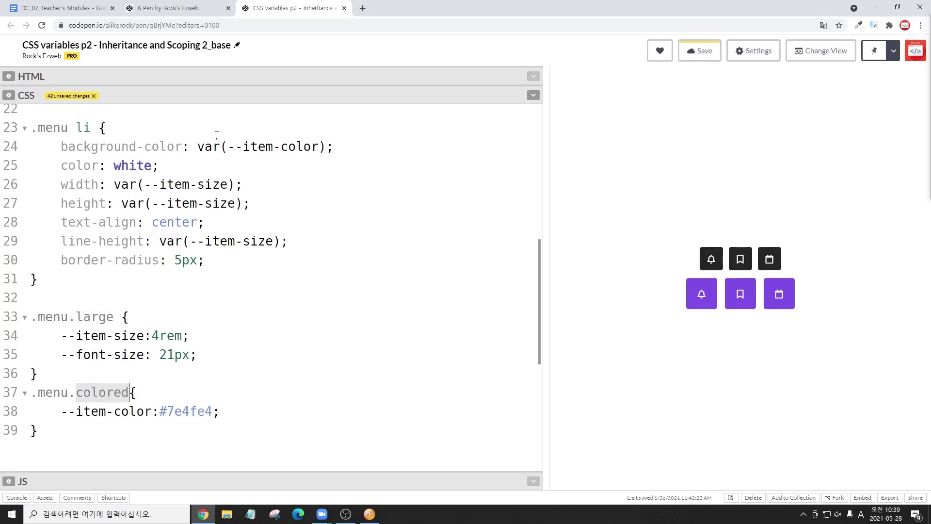
left_click_drag(217, 136, 279, 282)
left_click(341, 205)
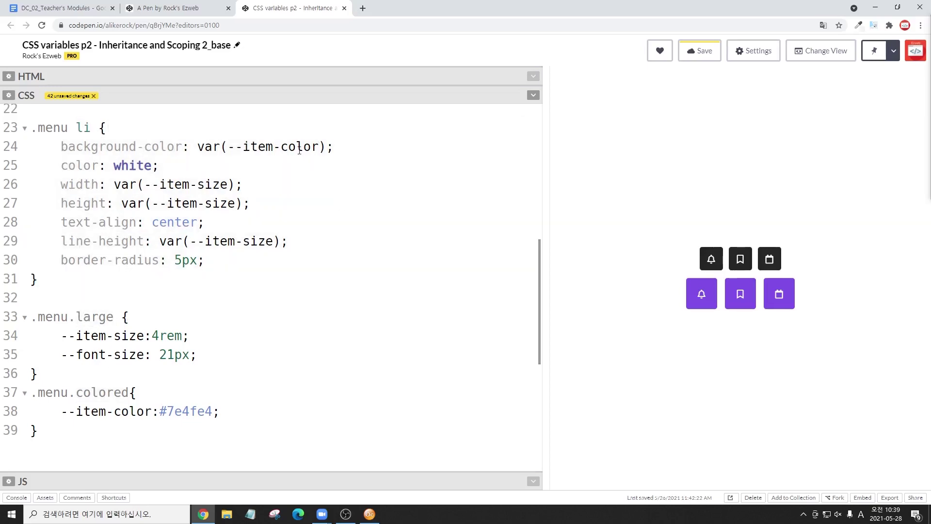
left_click(137, 411)
left_click_drag(61, 334, 200, 354)
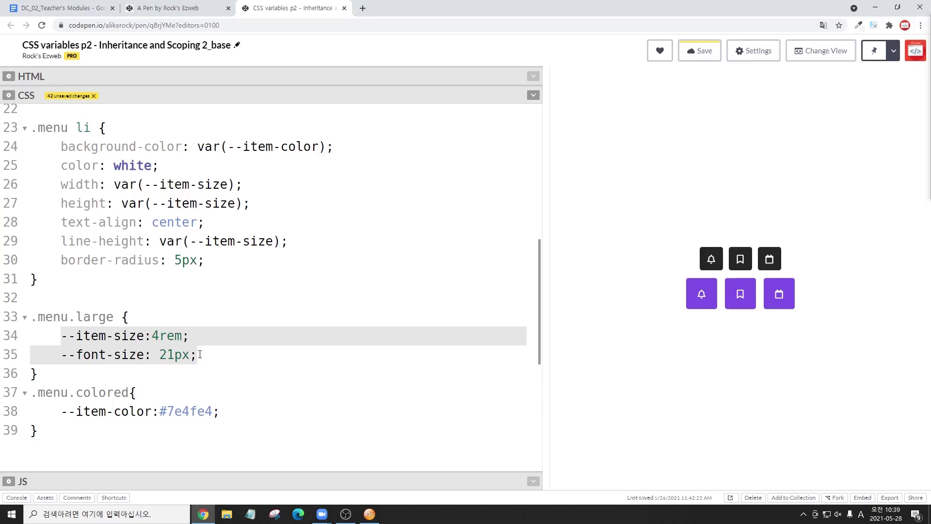
left_click(232, 365)
left_click(202, 298)
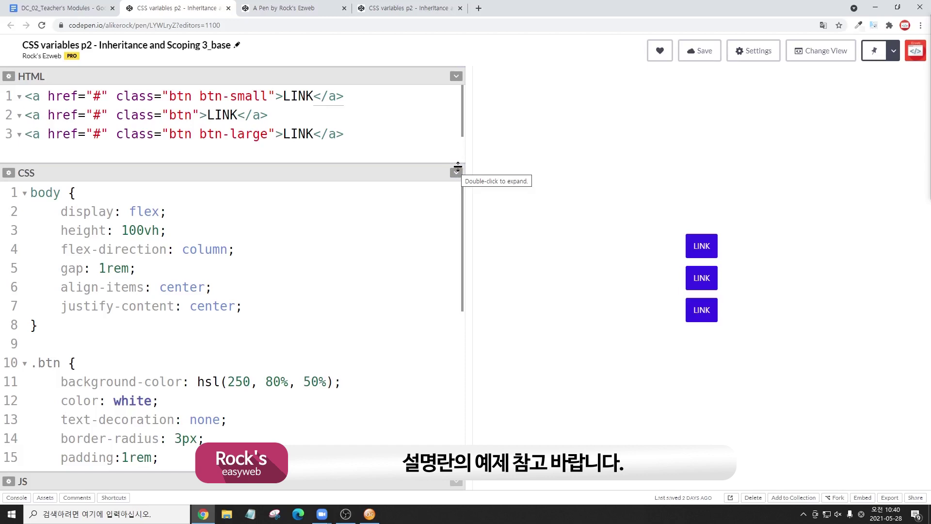
- Enlarge the CSS editor and change the .btn hsl lightness from 50% to 100%
left_click_drag(285, 167, 291, 87)
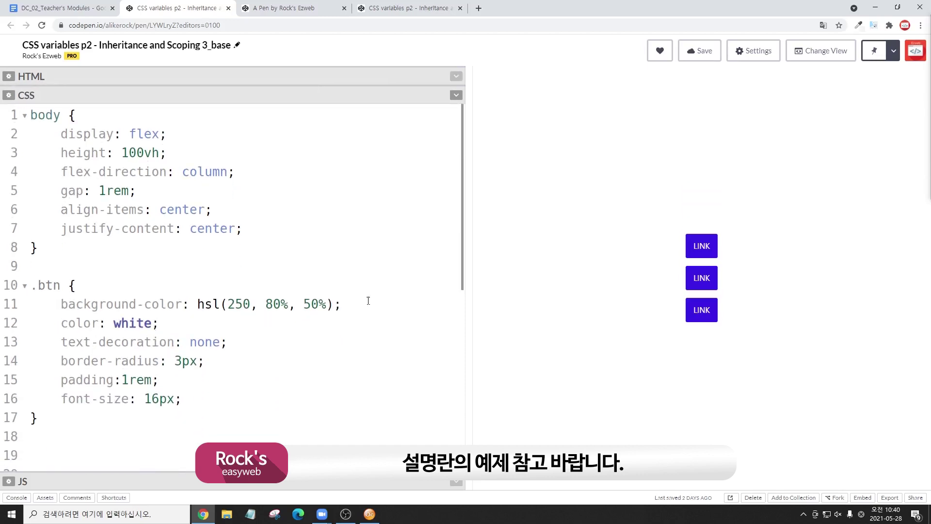
left_click(198, 304)
left_click(222, 305)
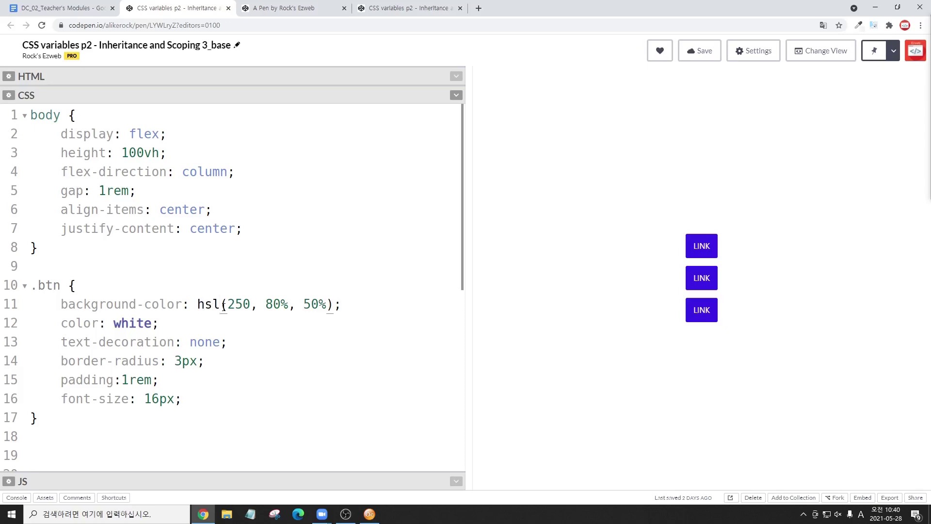
left_click_drag(213, 304, 222, 303)
left_click_drag(304, 304, 319, 304)
type("100")
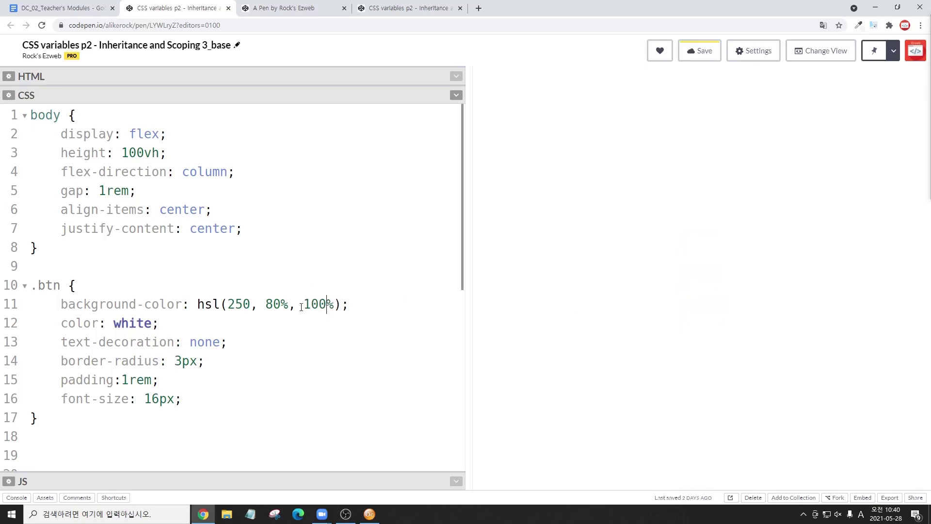
- Change the hsl lightness to 0%, then back to 50%
left_click_drag(311, 304, 328, 303)
double_click(328, 303)
type("0")
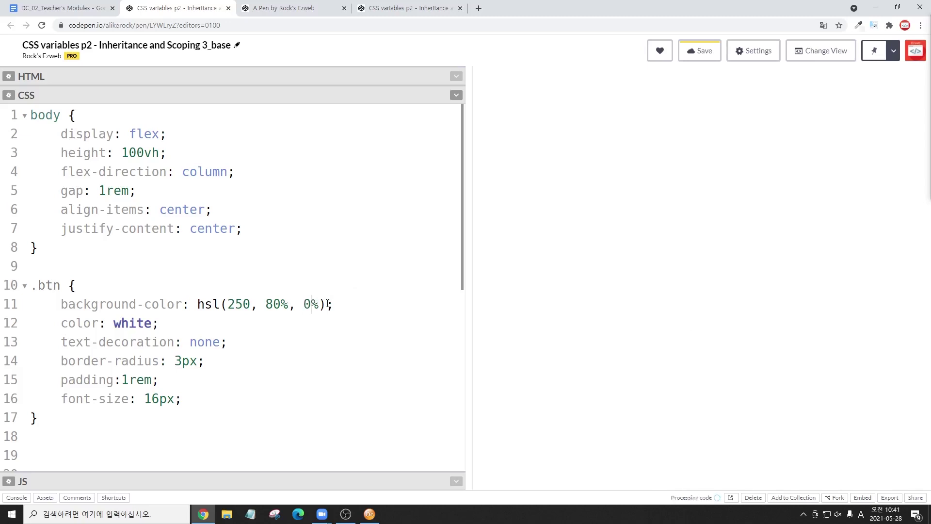
left_click(304, 304)
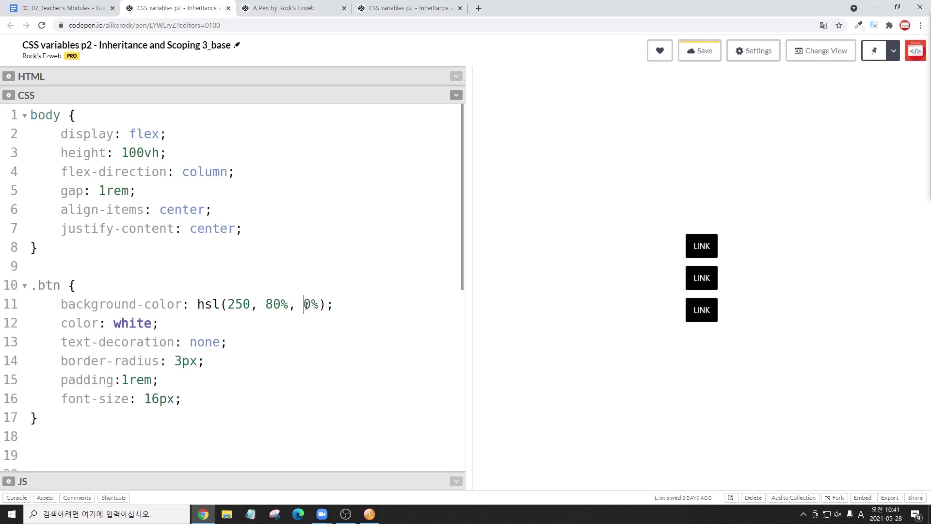
type("5")
left_click(363, 303)
left_click_drag(304, 303, 334, 304)
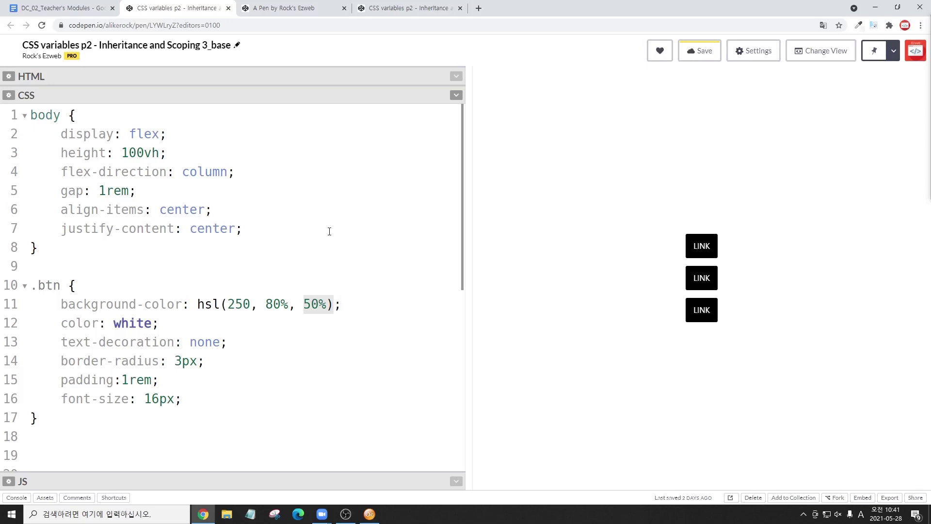
left_click_drag(227, 290, 331, 319)
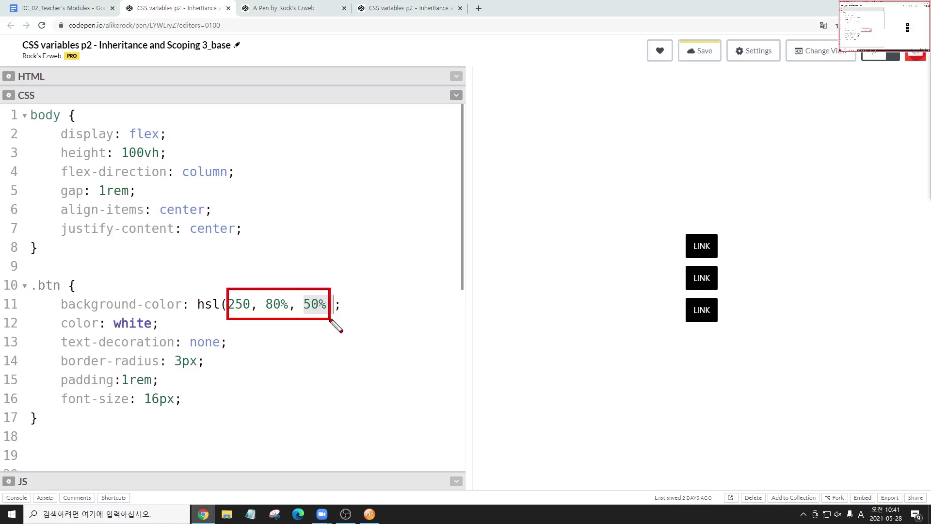
left_click_drag(303, 274, 328, 333)
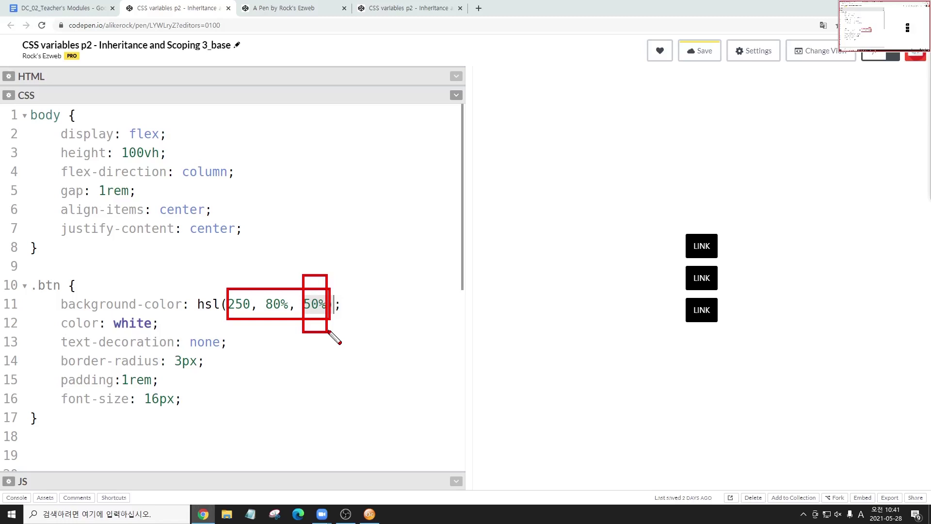
left_click_drag(301, 270, 331, 338)
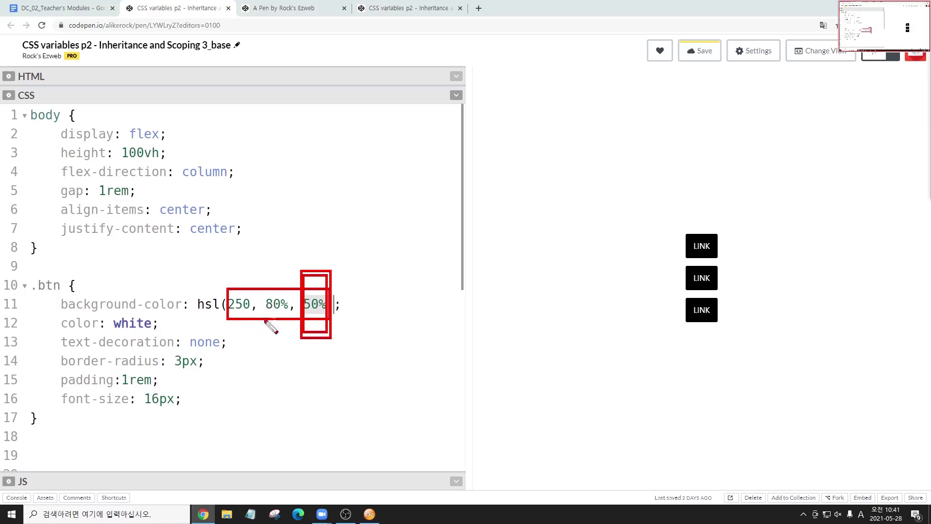
key("Escape")
left_click(129, 285)
key("Return")
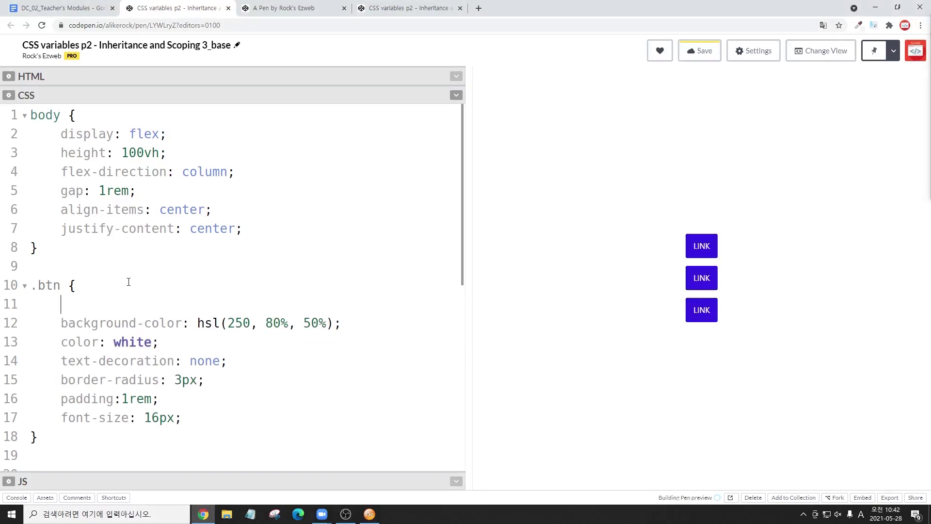
- Declare --padding-size: 1rem and --font-size: 16px at the top of .btn
type("--padding-I")
key("BackSpace")
type("szie")
key("BackSpace")
key("BackSpace")
type("ize:1rem;")
key("Return")
type("--")
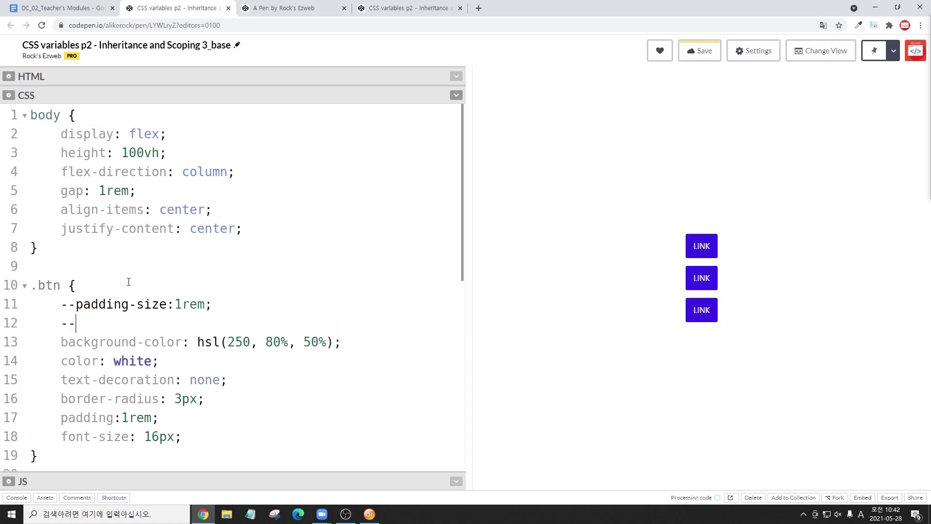
type("font-size:16px;")
- Add --color-h: 250, --color-s: 80% and --color-l: 50% declarations below them
key("Return")
key("Return")
key("Up")
type("--")
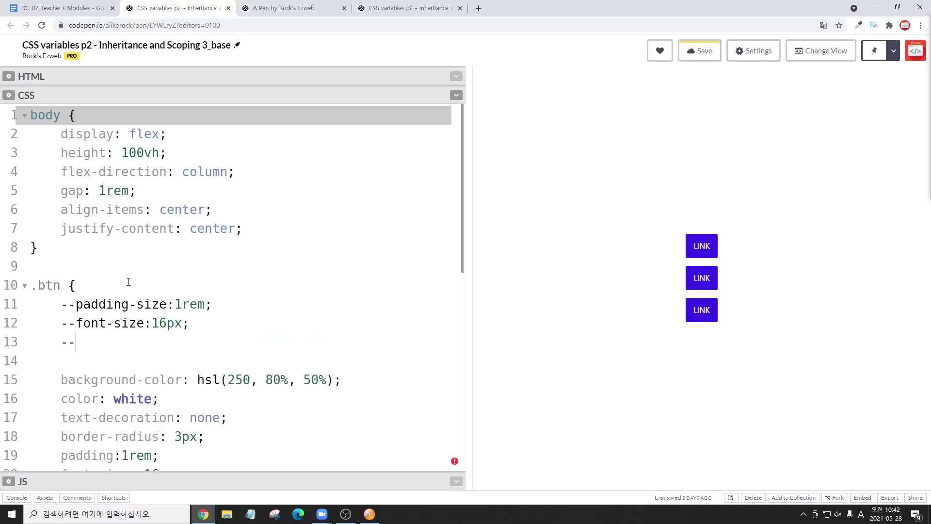
type("color-h:250;")
key("Return")
type("--colo")
key("BackSpace")
type("lor-s")
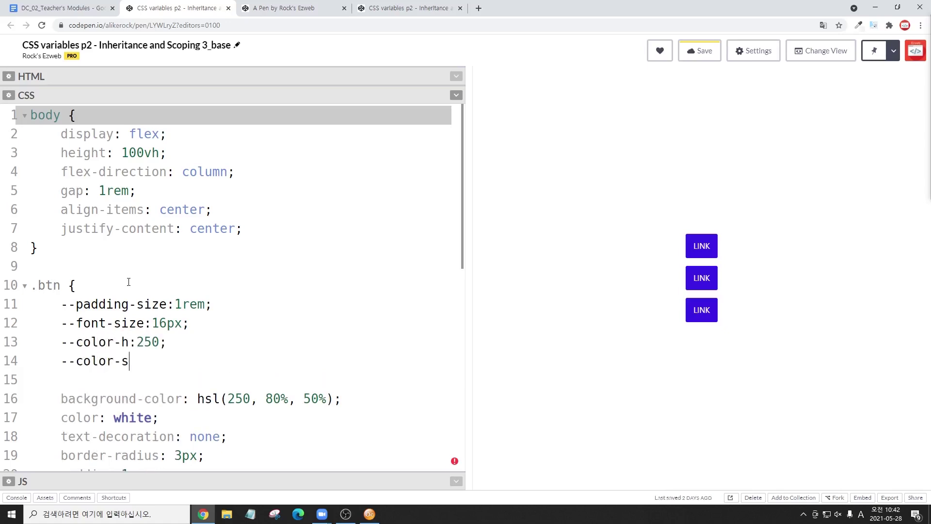
type(":80%;")
key("Return")
type("--color-l:50%;")
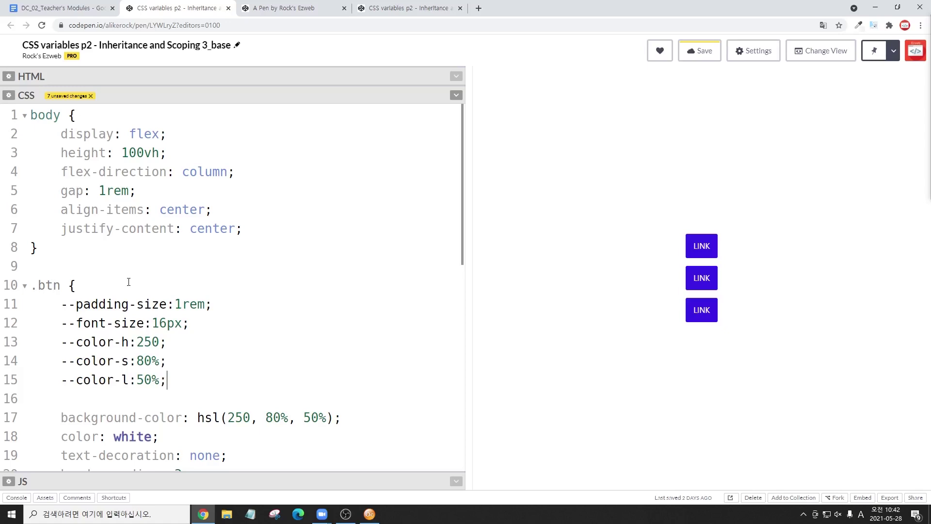
- Highlight the three hsl() values on line 17 and the --color-h name on line 13
scroll(321, 349, "down", 2)
scroll(321, 349, "down", 1)
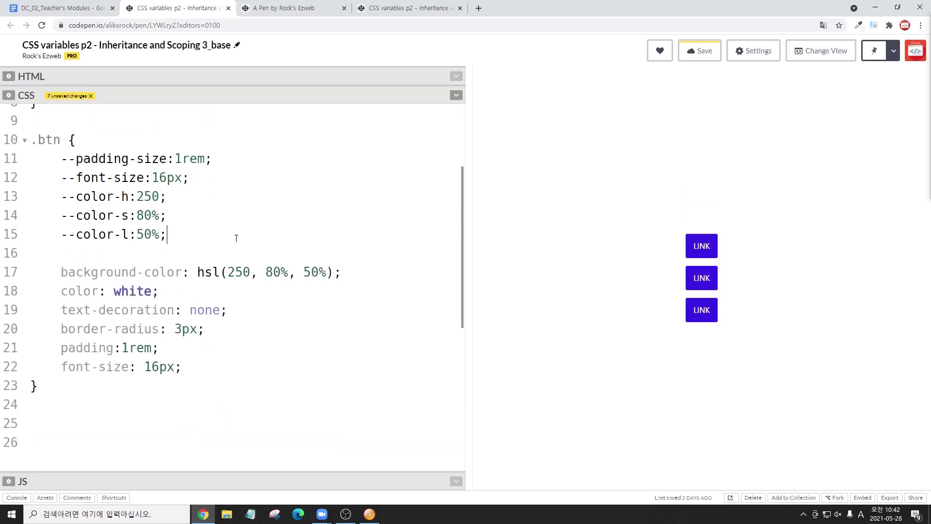
left_click_drag(228, 274, 318, 272)
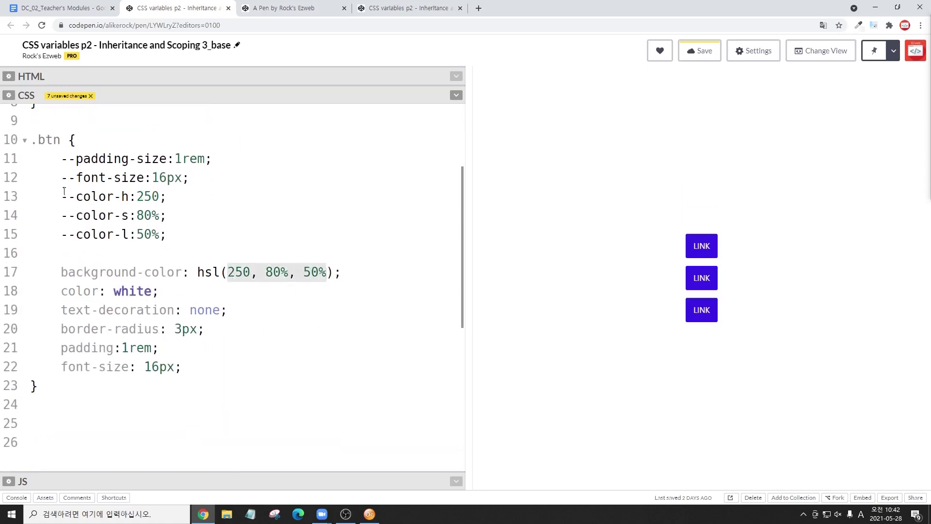
left_click_drag(63, 195, 130, 196)
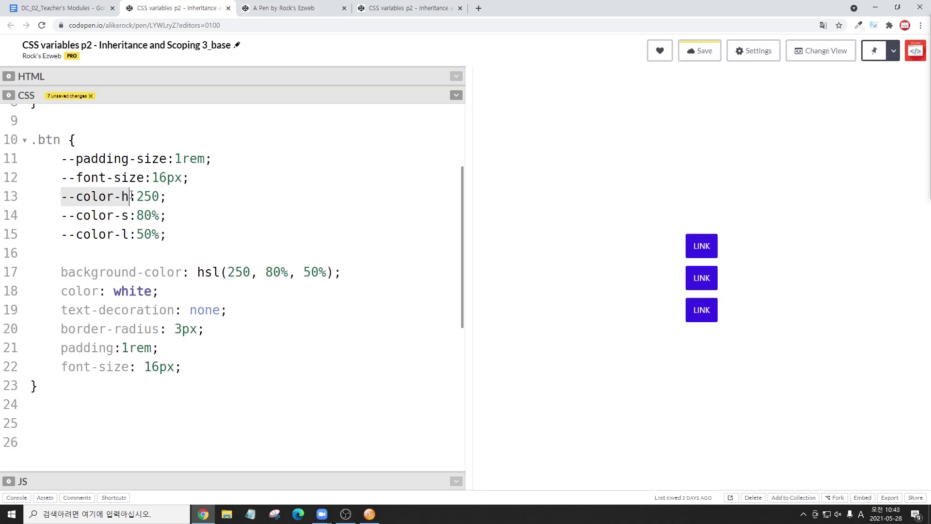
left_click_drag(228, 271, 326, 272)
- Widen the editor and make the hsl() values var(--color-h), var(--color-s), var(--color-l)
left_click_drag(466, 235, 665, 232)
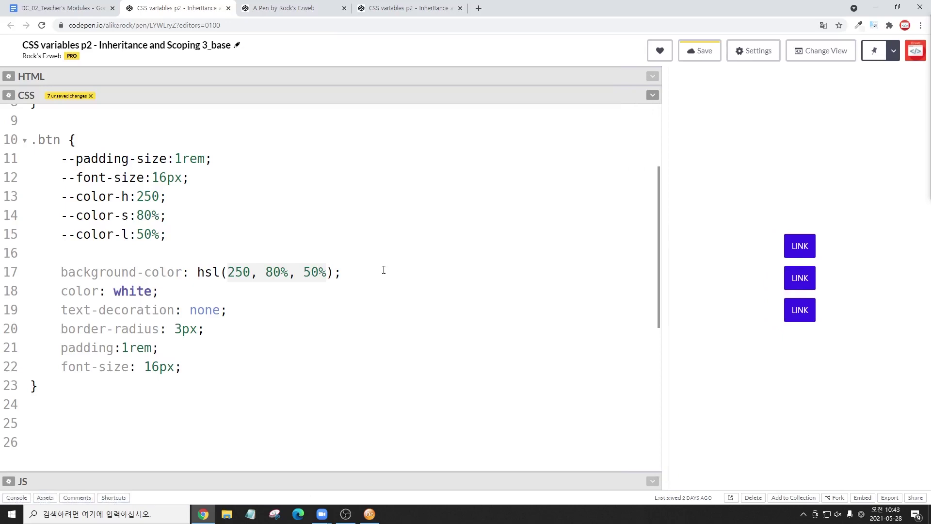
type("var(--color-h),")
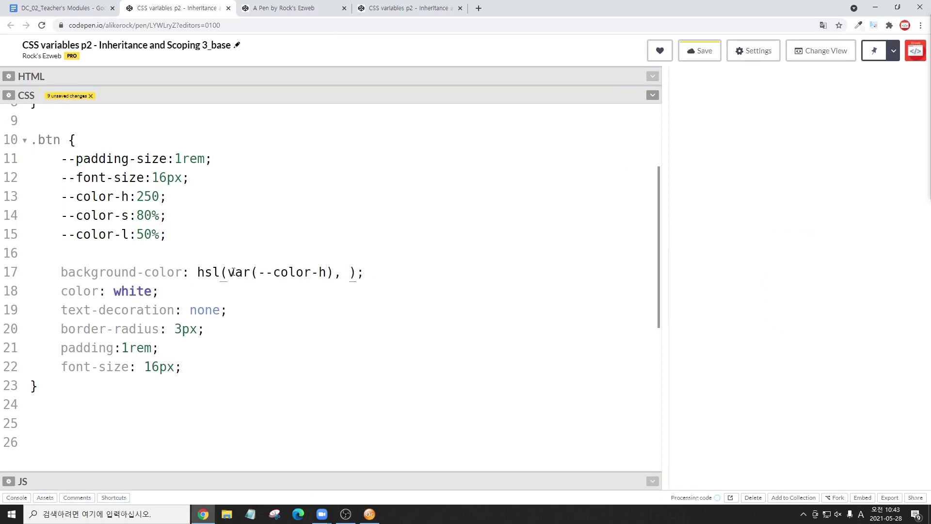
left_click_drag(234, 272, 334, 272)
key("ctrl+c")
left_click(350, 279)
key("ctrl+v")
double_click(436, 273)
type("s")
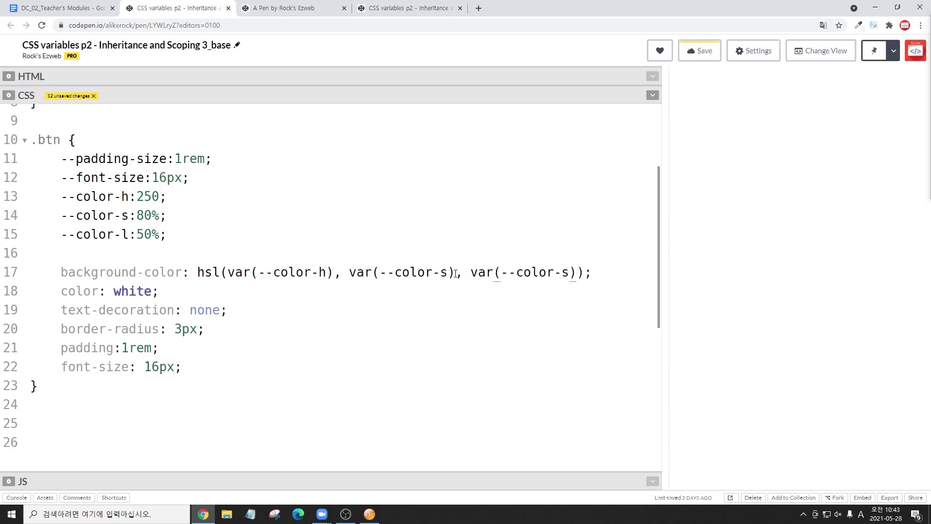
double_click(566, 272)
type("l")
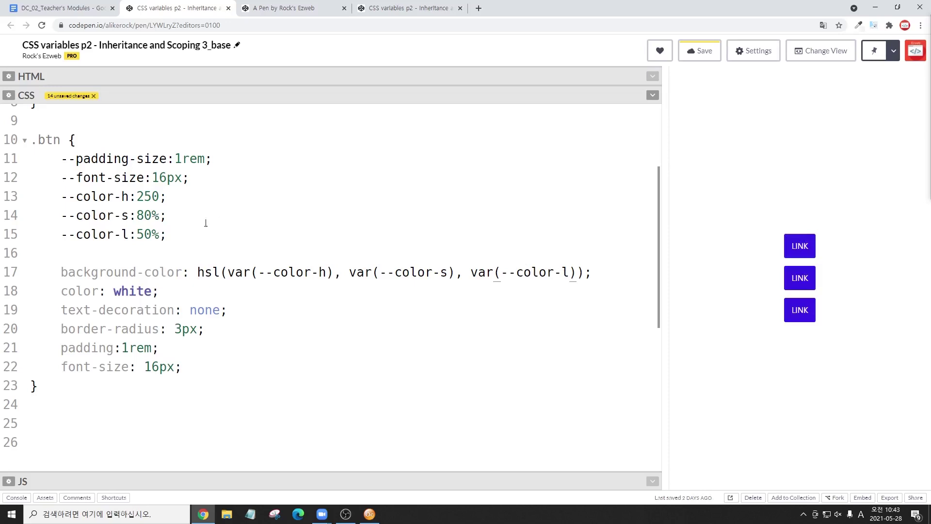
- Replace the 16px font-size on line 22 with var(--font-size)
left_click_drag(144, 177, 61, 178)
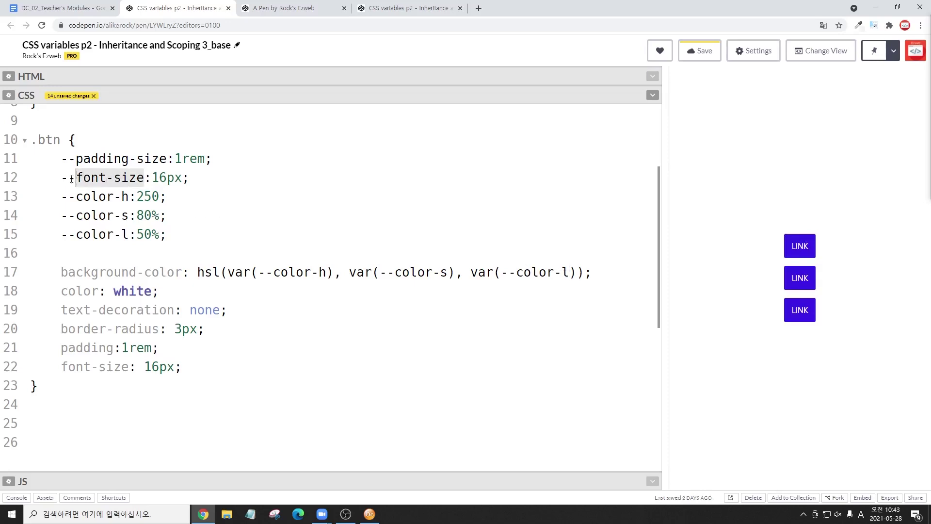
left_click_drag(144, 371, 176, 371)
type("var(")
key("ctrl+v")
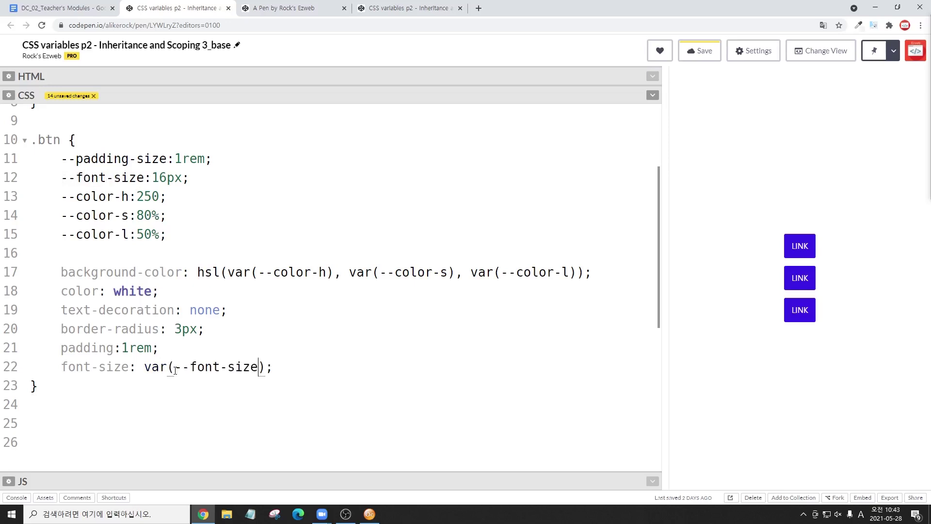
left_click(355, 381)
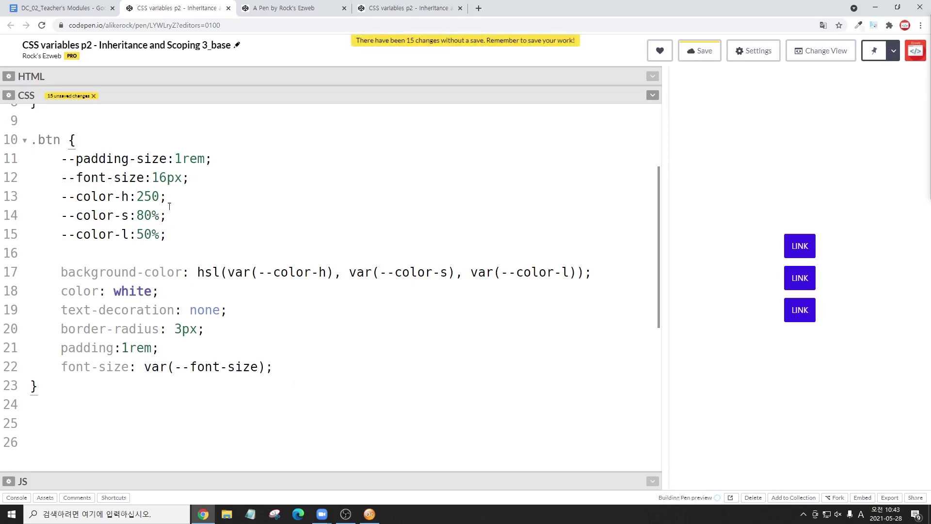
- Replace the 1rem padding on line 21 with var(--padding-size)
left_click_drag(122, 347, 152, 347)
type("var(")
left_click_drag(61, 159, 167, 159)
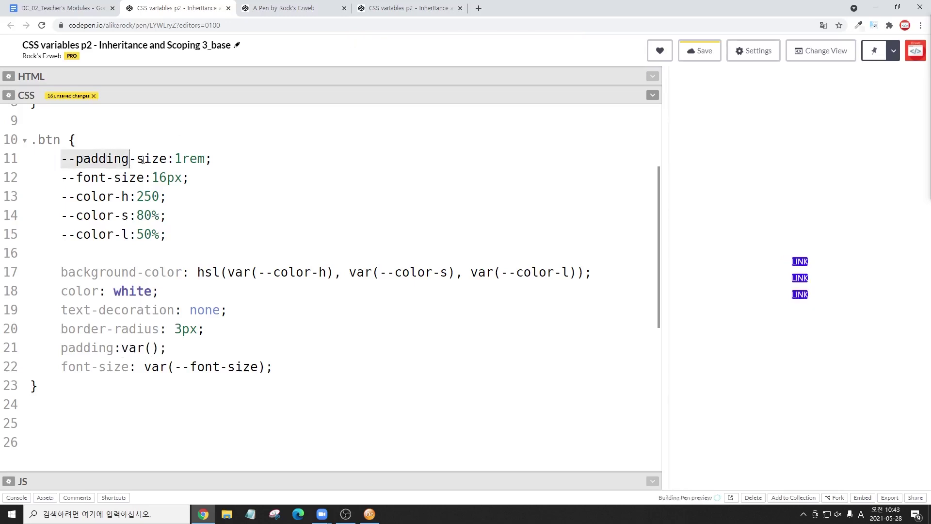
key("ctrl+c")
left_click(152, 347)
key("ctrl+v")
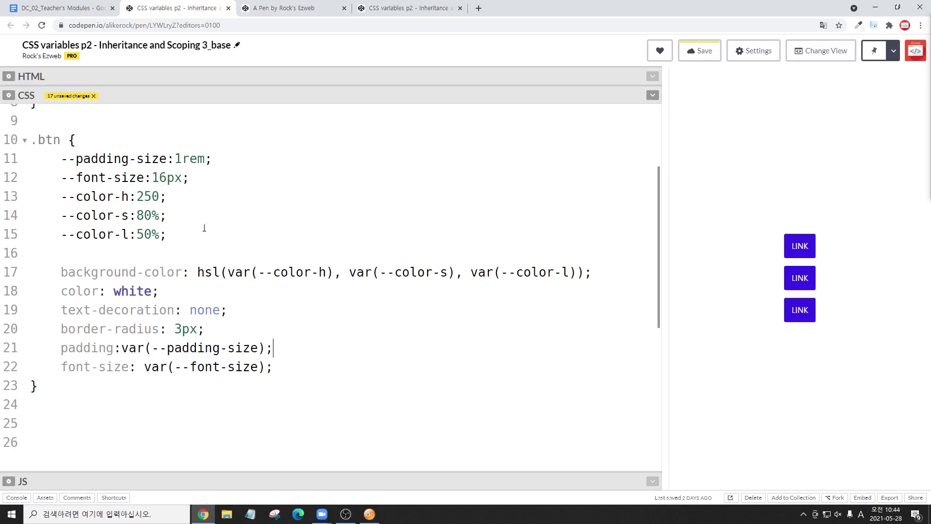
left_click_drag(51, 220, 134, 247)
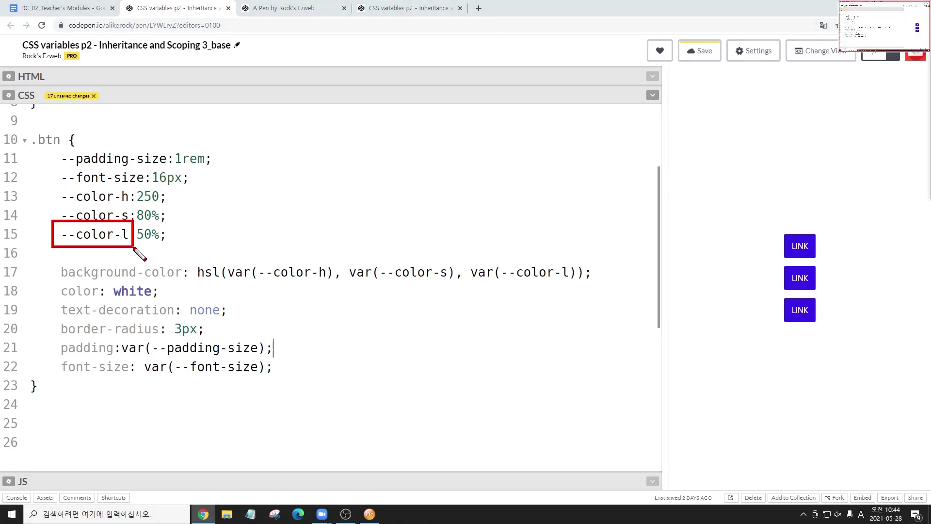
- Start a .btn:hover rule and paste the --color-l: 50% declaration into it
left_click_drag(65, 128, 18, 155)
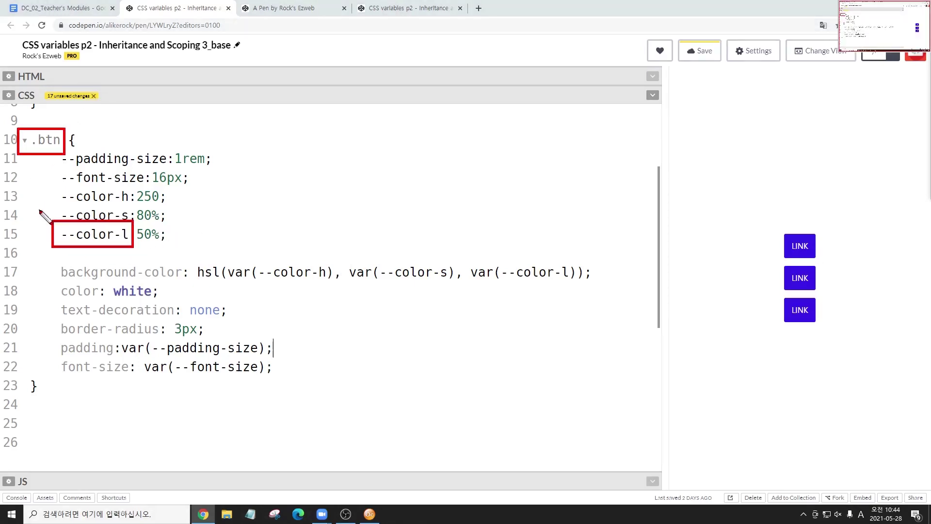
key("Escape")
left_click(89, 408)
type(".btn:hover{")
key("Return")
scroll(117, 403, "down", 1)
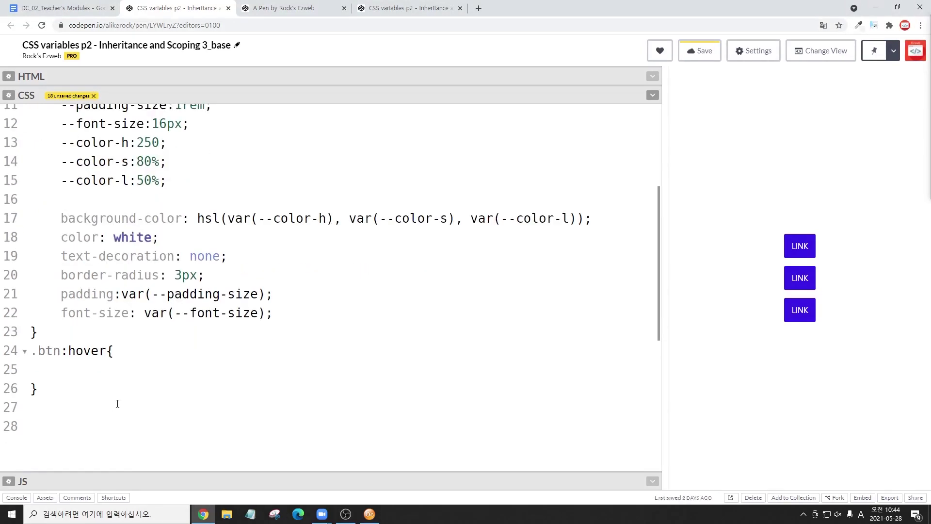
left_click_drag(61, 182, 174, 187)
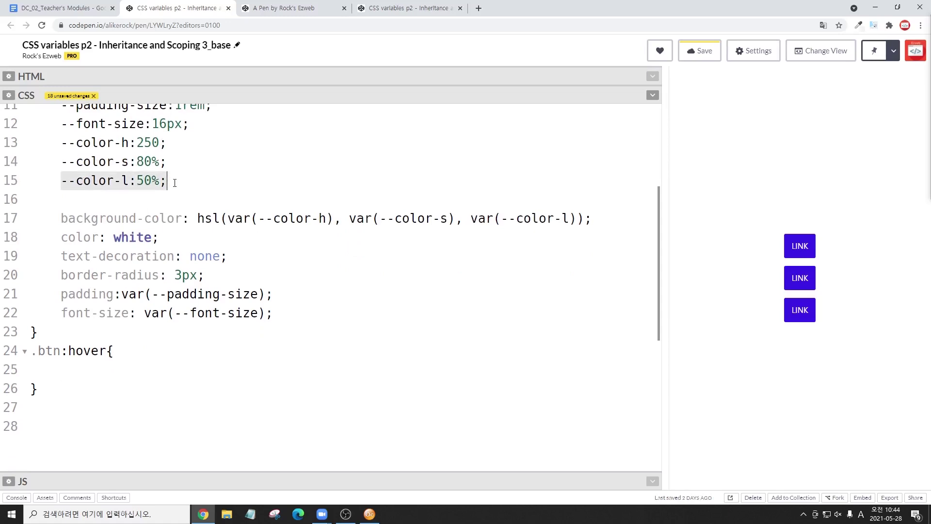
left_click(73, 374)
key("ctrl+v")
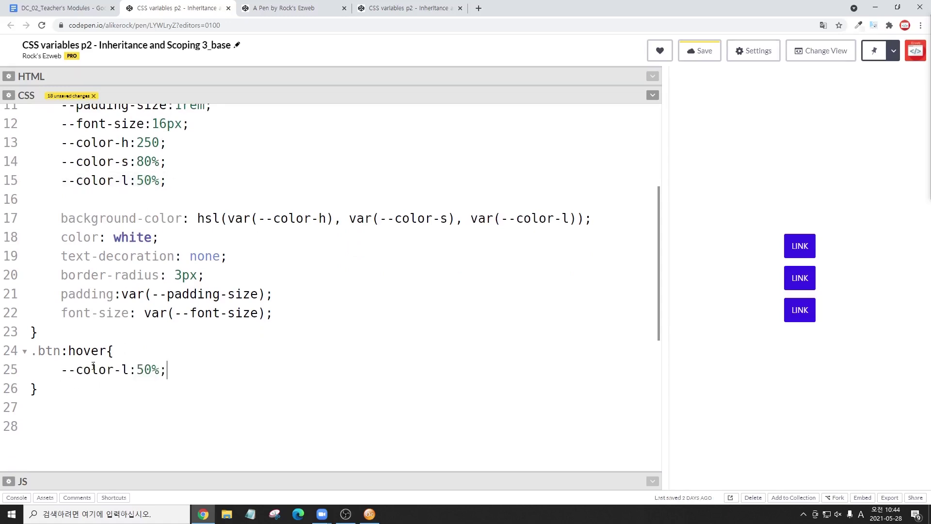
- Change the hover rule's lightness to --color-l: 70%
left_click(138, 370)
key("Delete")
type("7")
left_click(220, 370)
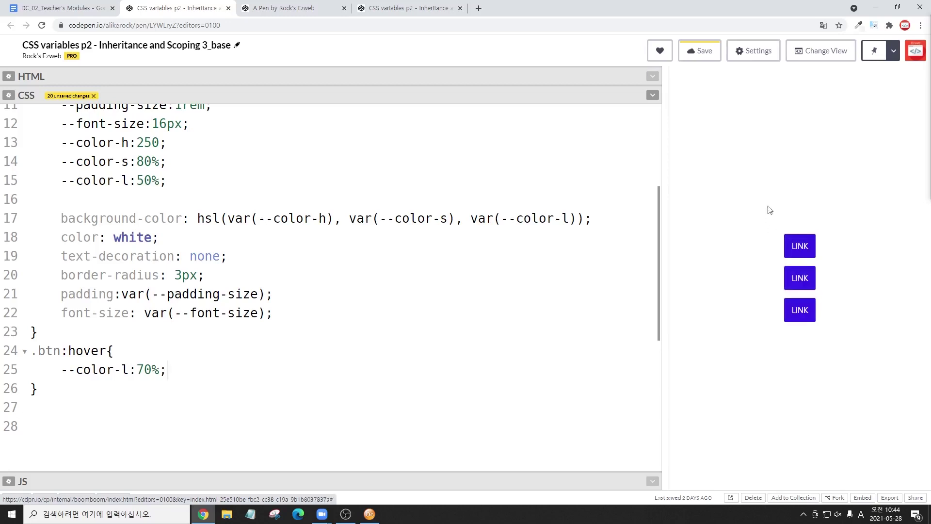
left_click_drag(38, 388, 30, 350)
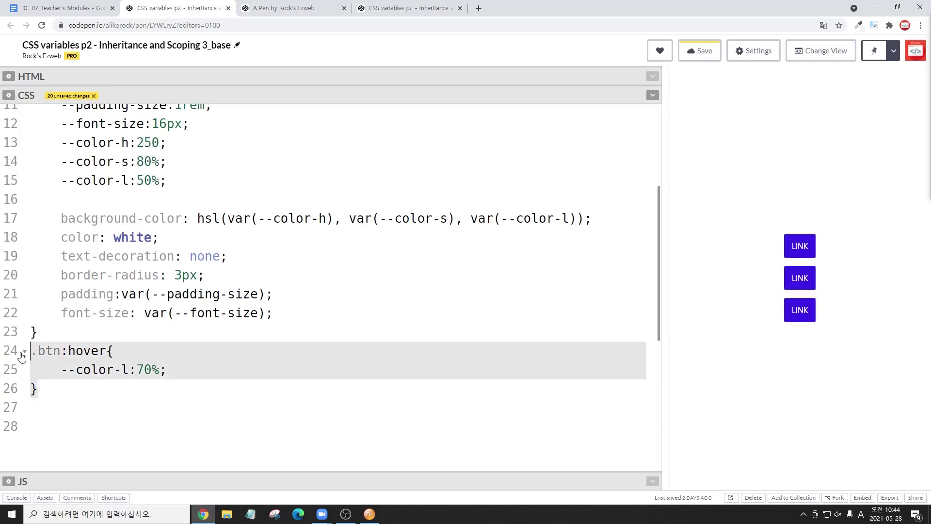
- Check focus on the LINK buttons in the preview, then begin a .btn:focus rule
key("Tab")
key("Tab")
key("Tab")
key("Tab")
key("Tab")
key("Tab")
key("Tab")
key("Tab")
key("ctrl+2")
left_click_drag(783, 210, 804, 216)
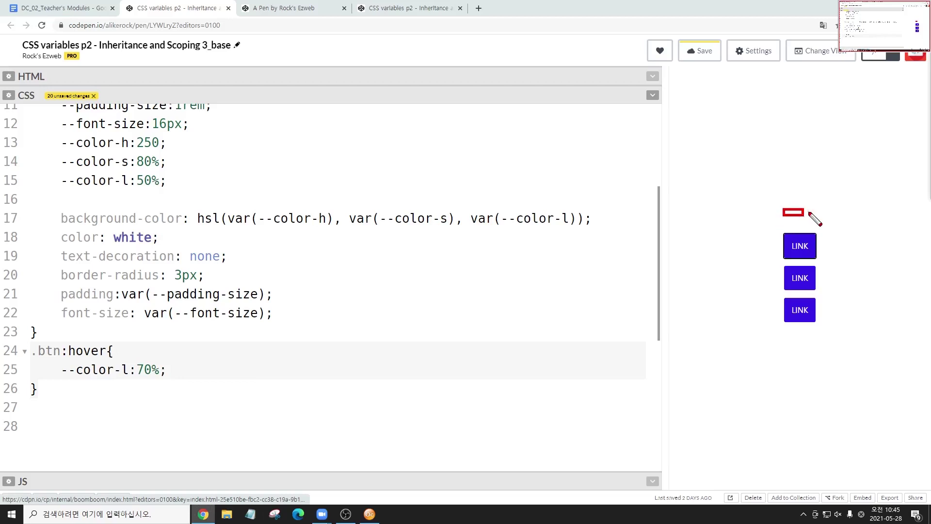
key("Escape")
left_click(804, 252)
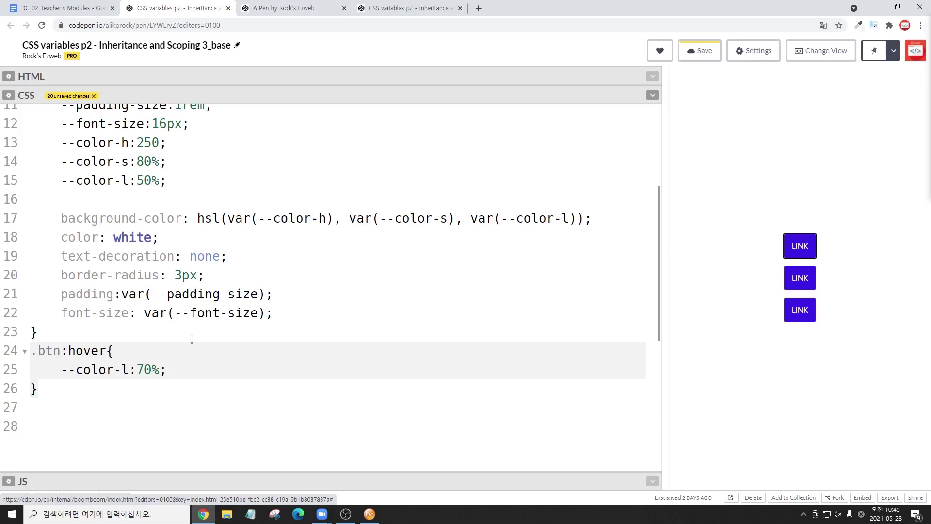
left_click(132, 403)
type(".btn:")
type("foucs")
- Add a .btn:focus rule setting --color-l to 5%, test focus in the preview, and enlarge the HTML panel
key("BackSpace")
key("BackSpace")
key("BackSpace")
type("cus{")
key("Return")
key("Up")
key("Up")
key("Up")
key("shift+End")
key("ctrl+c")
key("Down")
key("Down")
key("Down")
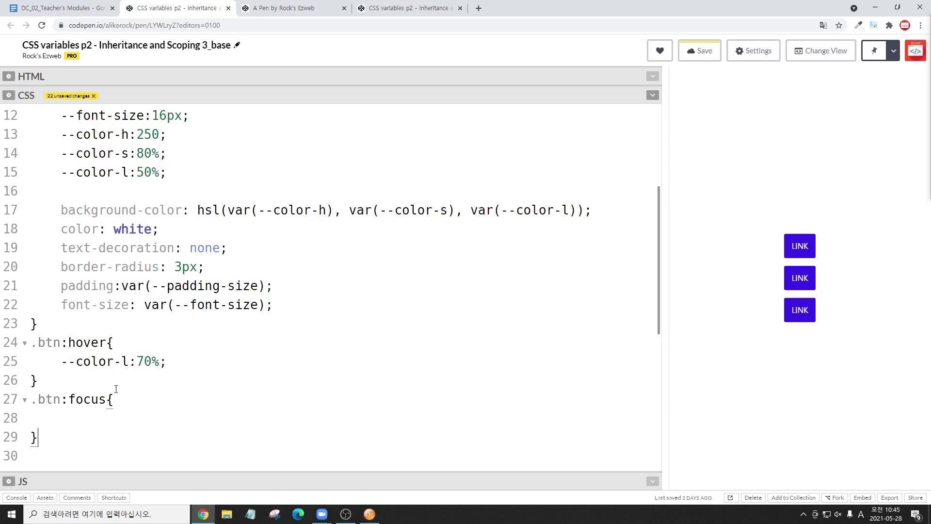
key("ctrl+v")
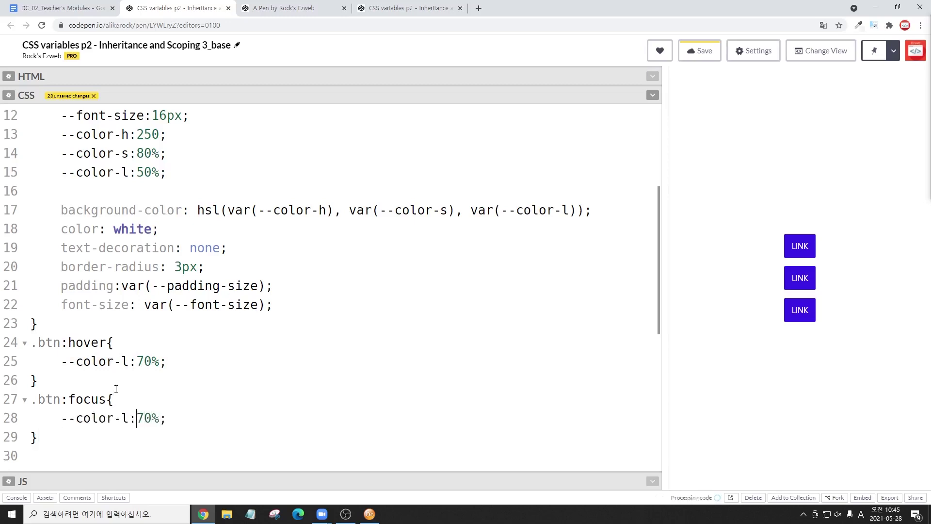
key("Delete")
key("Delete")
type("5")
key("Tab")
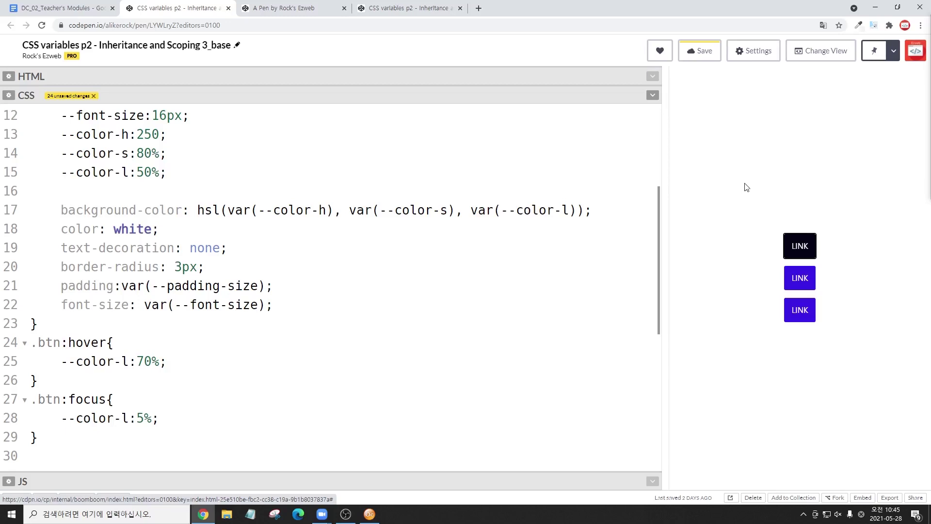
mouse_move(446, 96)
left_mouse_down()
mouse_move(429, 248)
mouse_move(415, 163)
left_mouse_up()
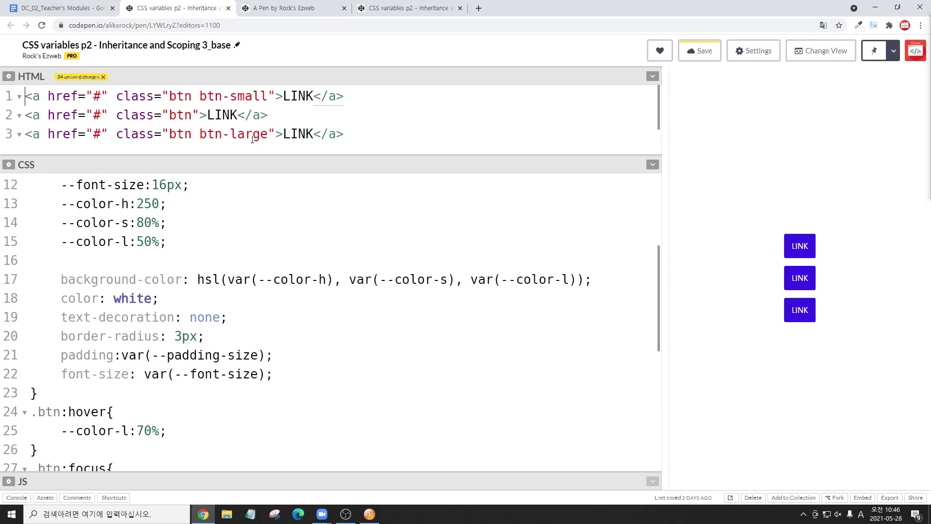
- Select the --padding-size and --font-size declarations in the .btn rule
left_click(347, 132)
scroll(352, 112, "up", 1)
scroll(257, 223, "up", 2)
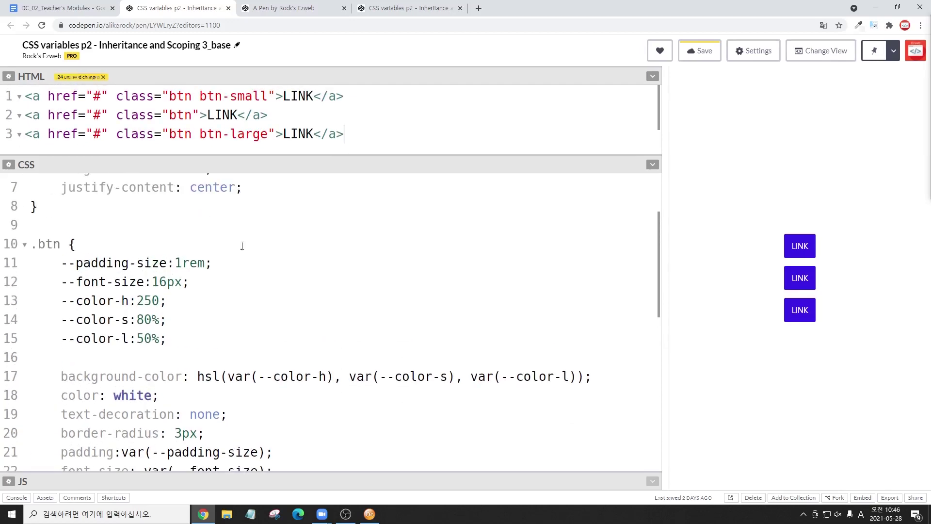
left_click(204, 285)
key("shift+Home")
key("shift+Up")
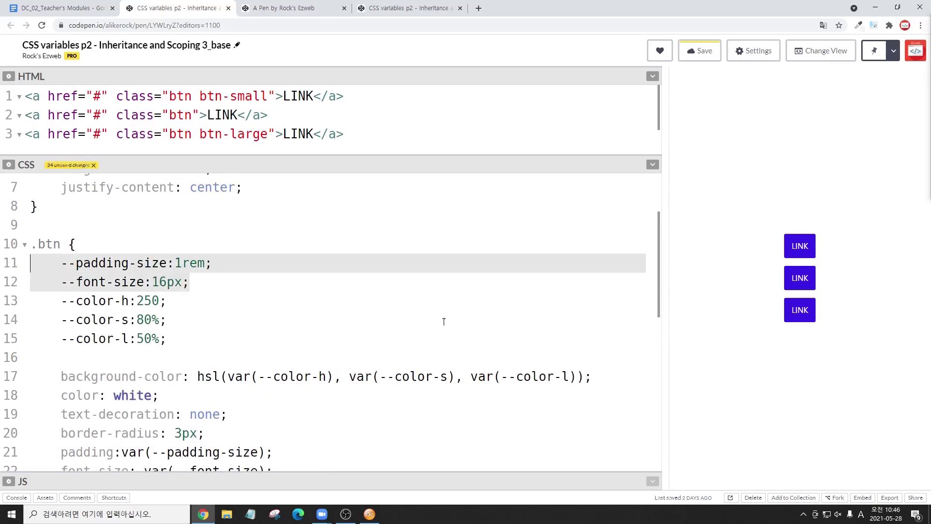
scroll(443, 323, "down", 2)
scroll(444, 324, "down", 3)
scroll(443, 324, "down", 2)
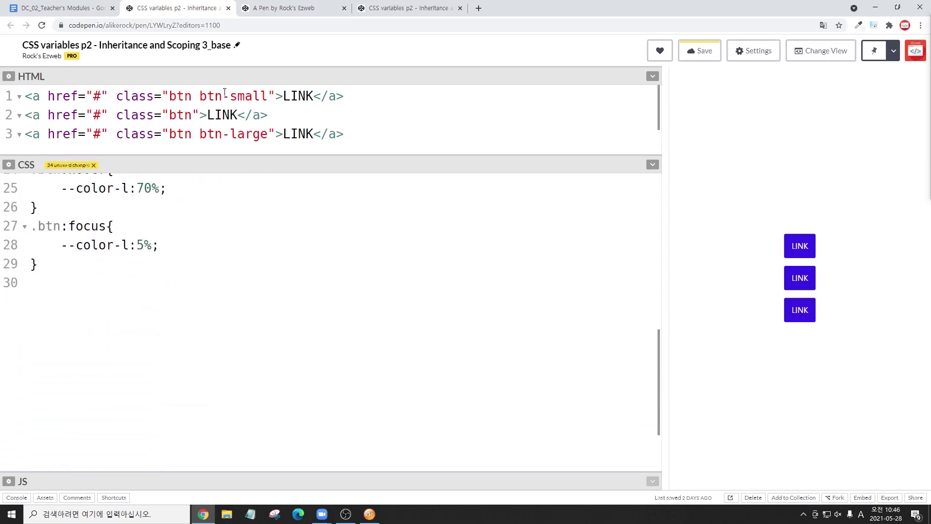
- Create an empty .btn-small rule below .btn:focus, using the class name from the HTML
left_click_drag(199, 95, 267, 95)
left_click(165, 271)
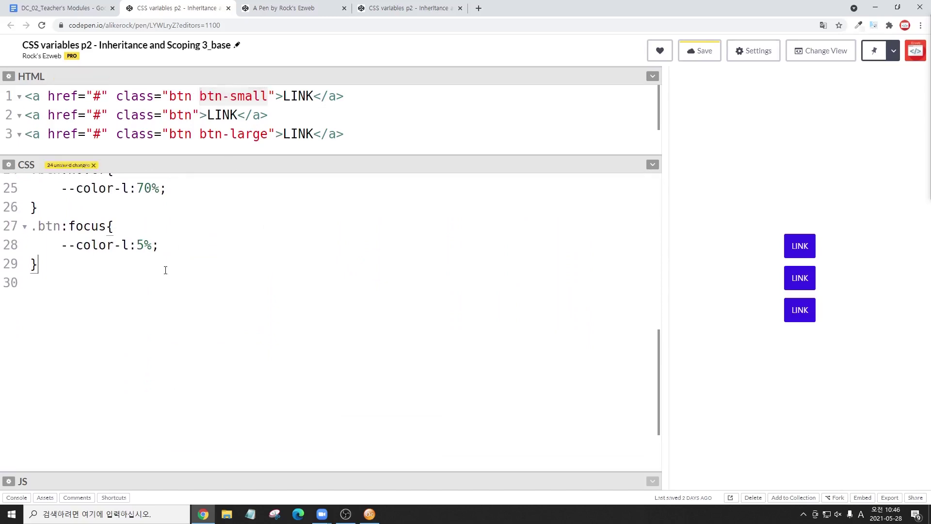
key("Return")
type(".")
key("ctrl+v")
type("{")
key("Return")
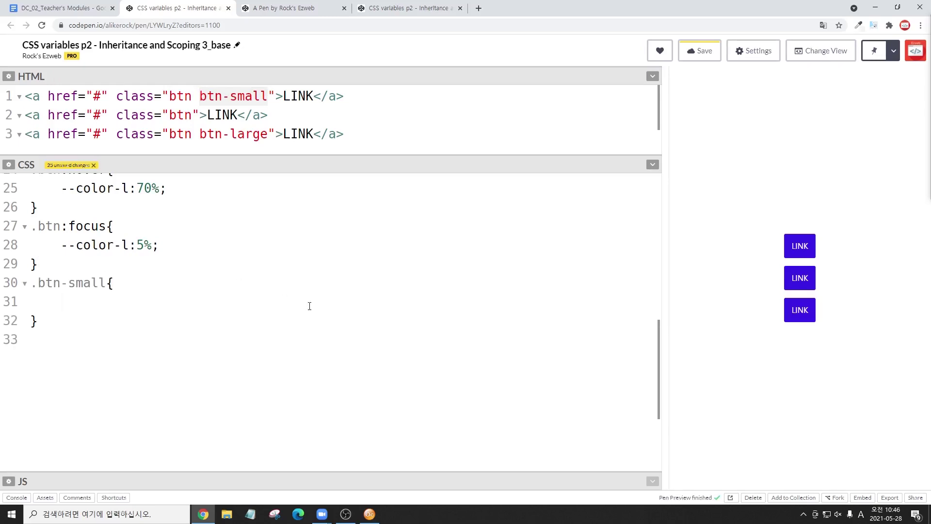
- Paste the two size variables into .btn-small and set them to 0.5rem and 14px
scroll(309, 306, "up", 2)
scroll(310, 302, "up", 2)
scroll(221, 275, "up", 2)
left_click_drag(221, 279, 24, 262)
scroll(374, 307, "down", 5)
left_click(114, 305)
key("ctrl+v")
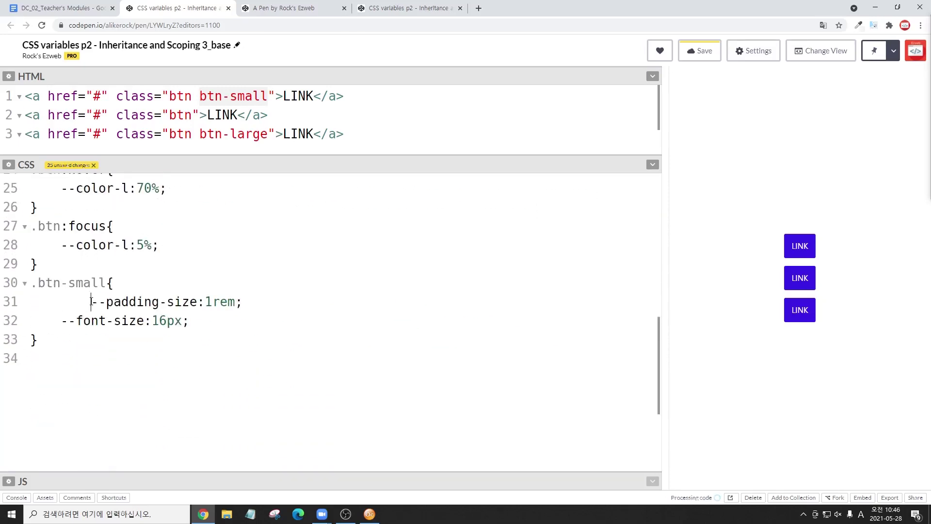
key("ctrl+Right")
key("ctrl+Right")
key("ctrl+Right")
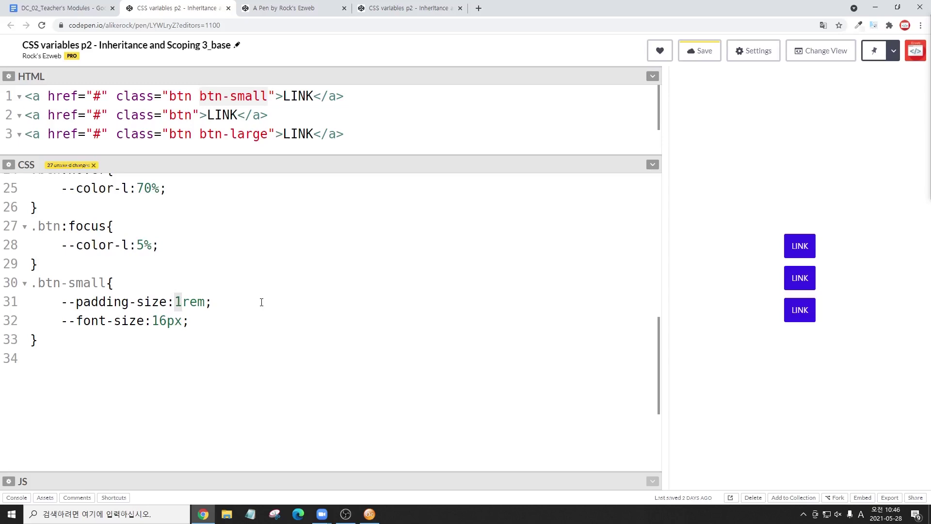
type("0.5")
key("Left")
key("Left")
key("Left")
key("Left")
key("Left")
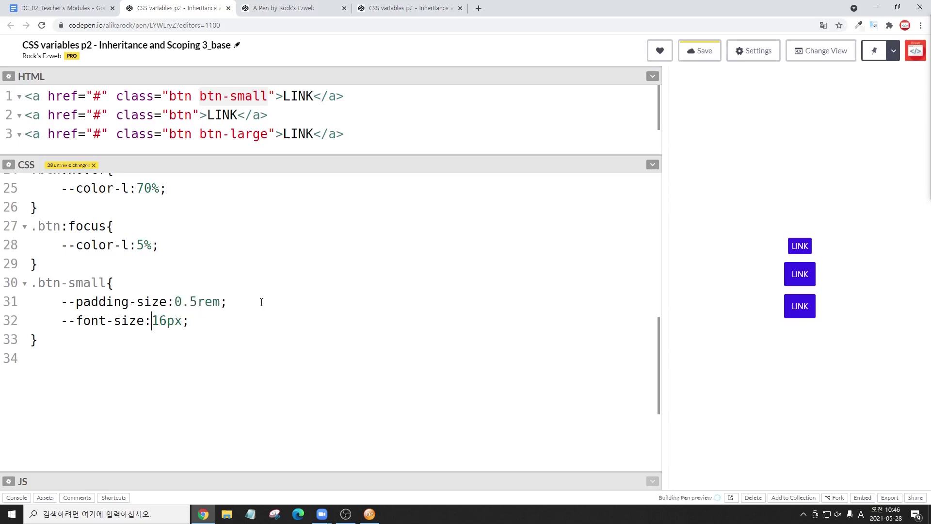
key("Delete")
type("4")
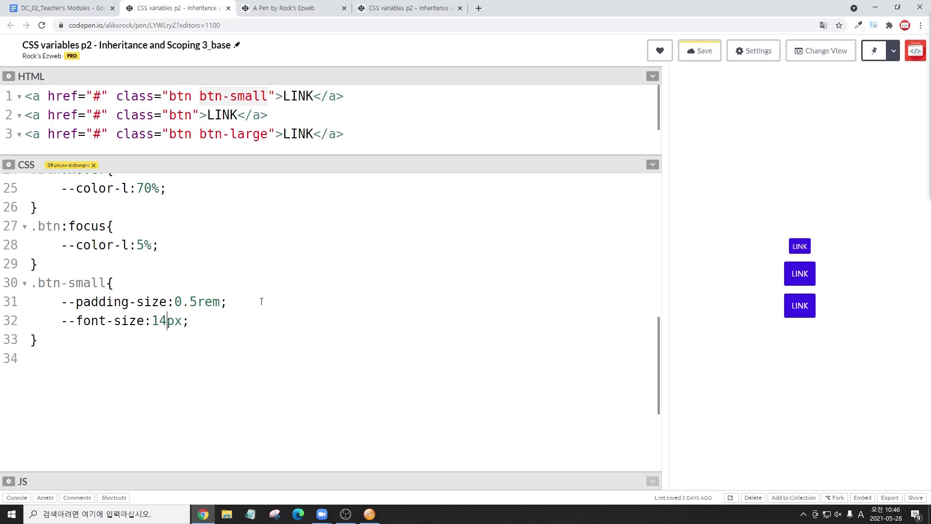
left_click(202, 134)
left_click(238, 121)
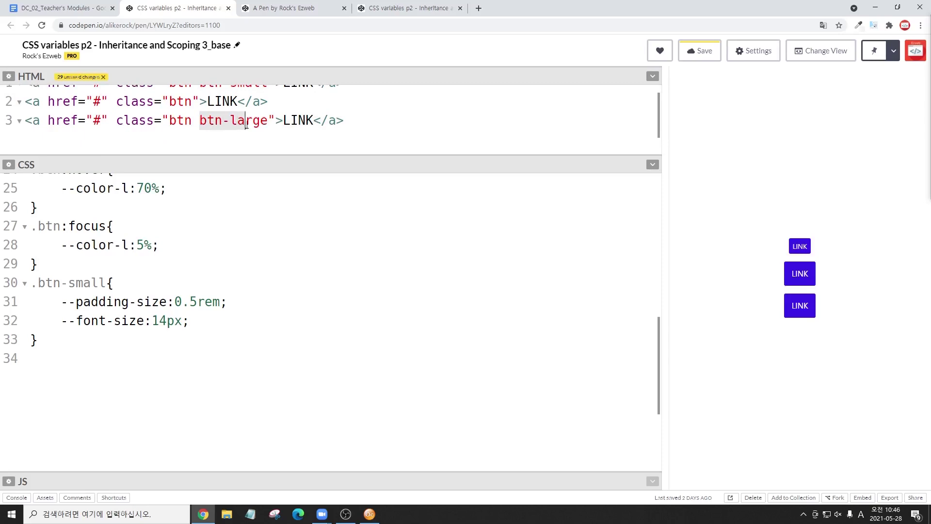
- Add a .btn-large rule containing a copy of the .btn-small size declarations
left_click(118, 341)
key("Return")
type(".btn-large{")
key("Return")
left_click_drag(239, 319, 30, 302)
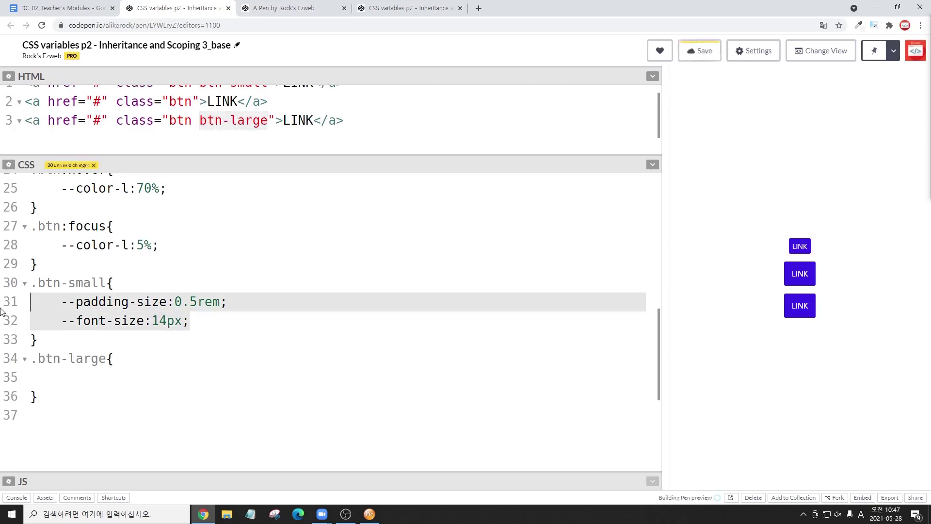
key("ctrl+c")
left_click(73, 381)
key("ctrl+v")
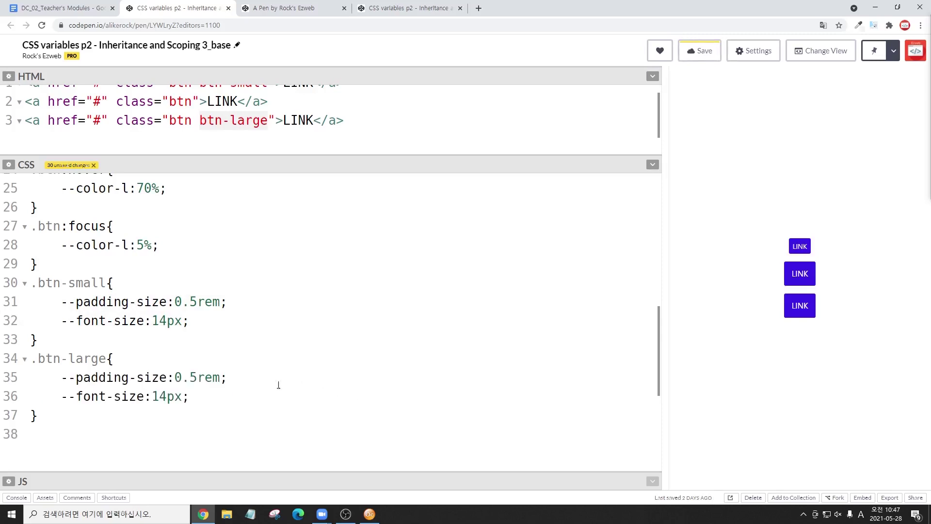
- Change the .btn-large values to 1.5rem padding size and 21px font size
left_click(182, 377)
key("BackSpace")
type("1")
left_click(156, 396)
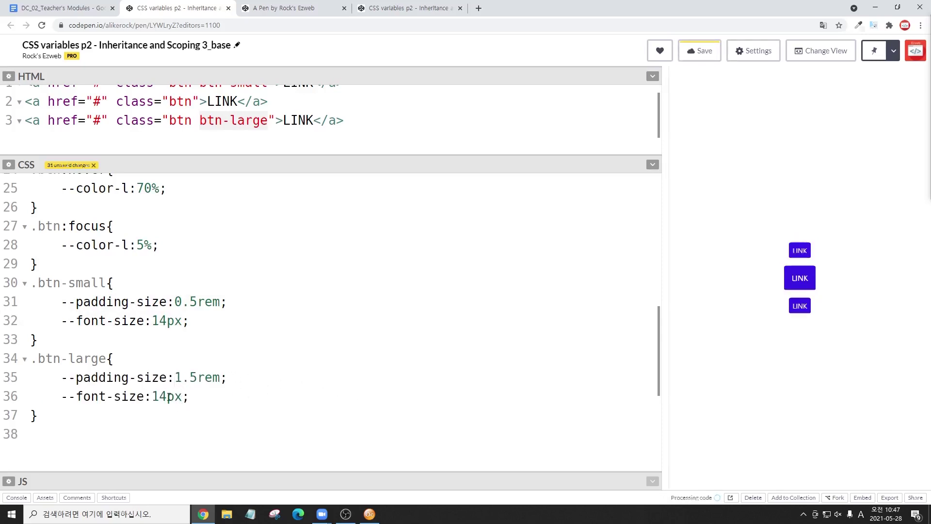
key("Delete")
key("Delete")
type("21")
left_click(245, 409)
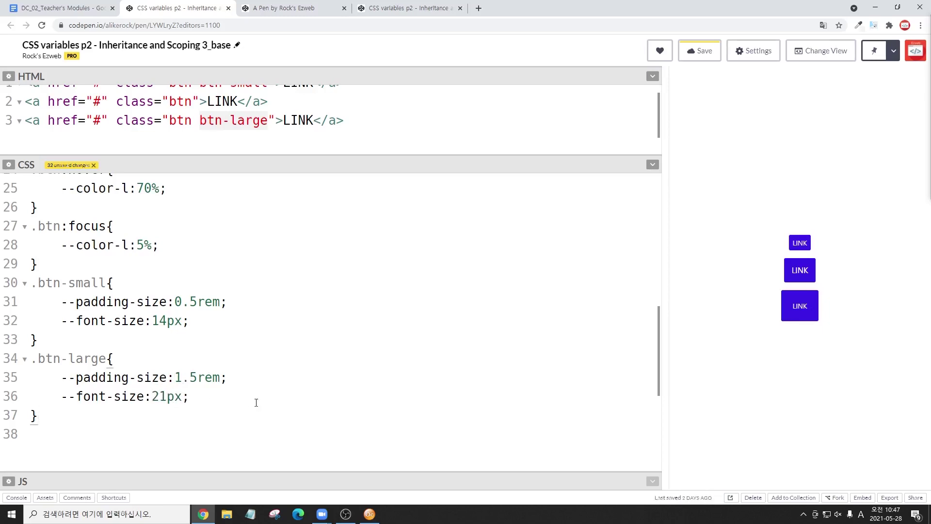